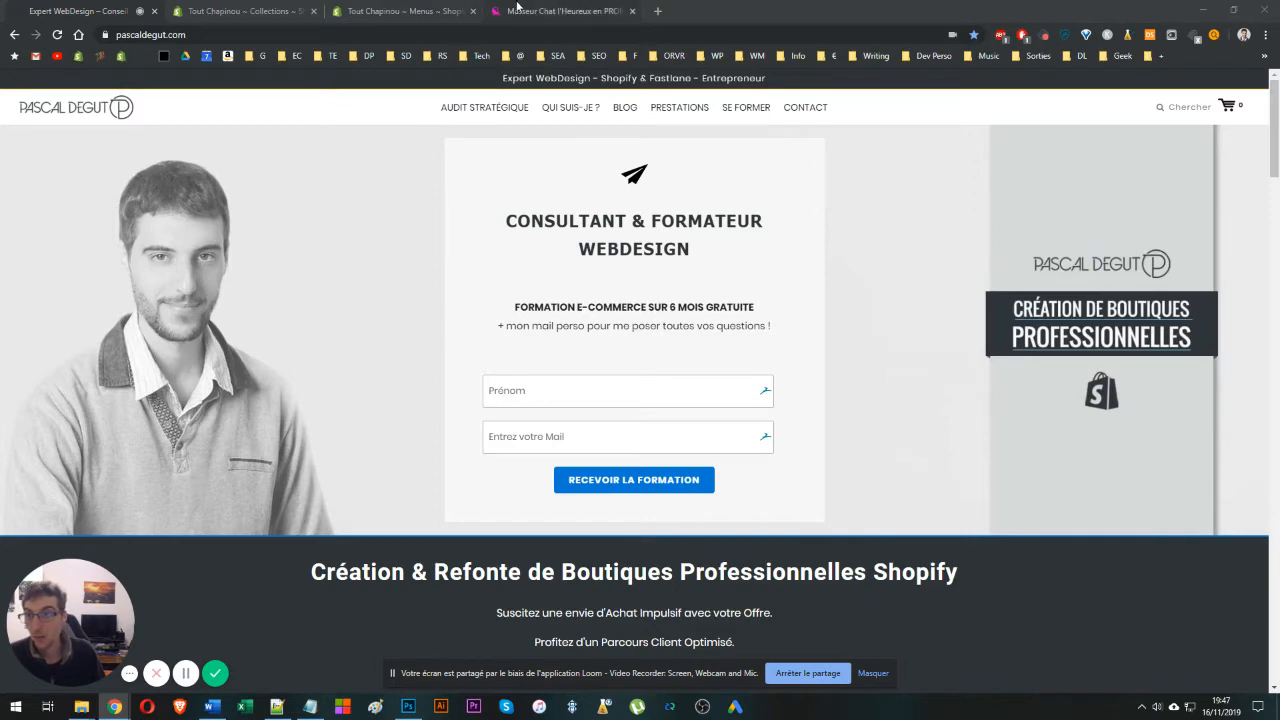
- Examine the Amour de Chat and Plaisir Félin collection pages on the Tout Chapinou storefront, including the products listed in each
click(520, 11)
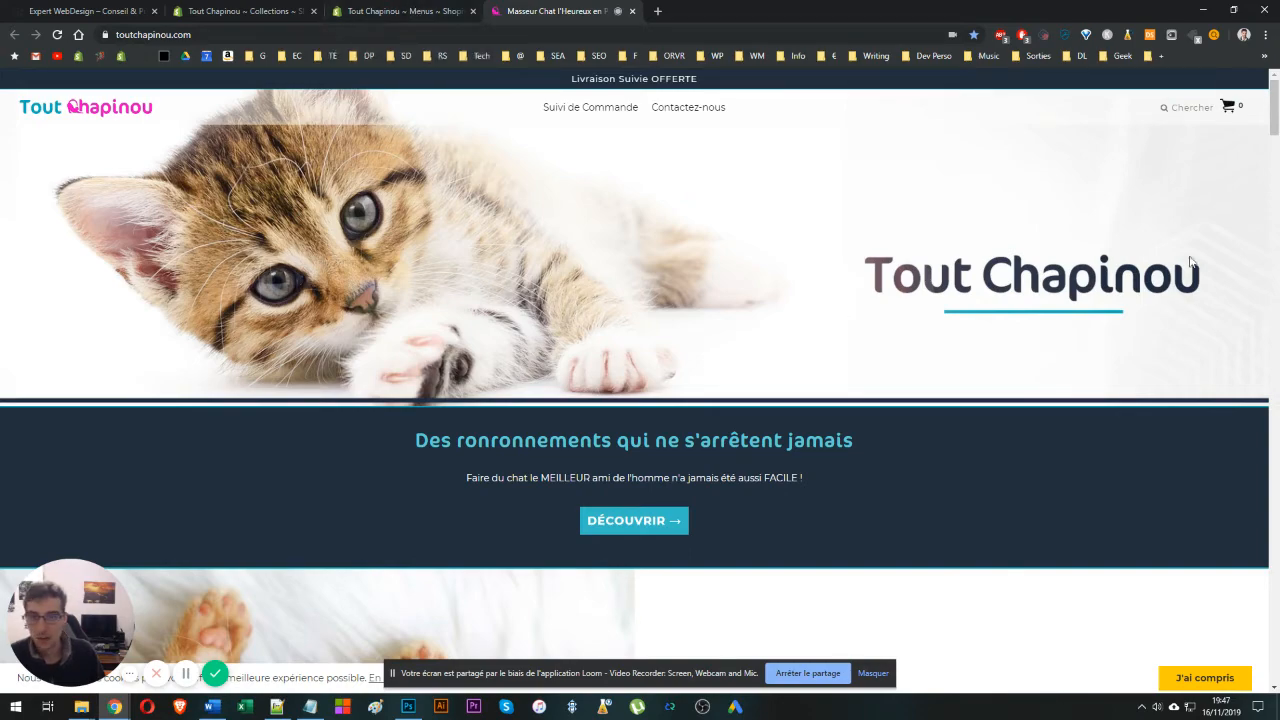
drag(1276, 103, 1275, 558)
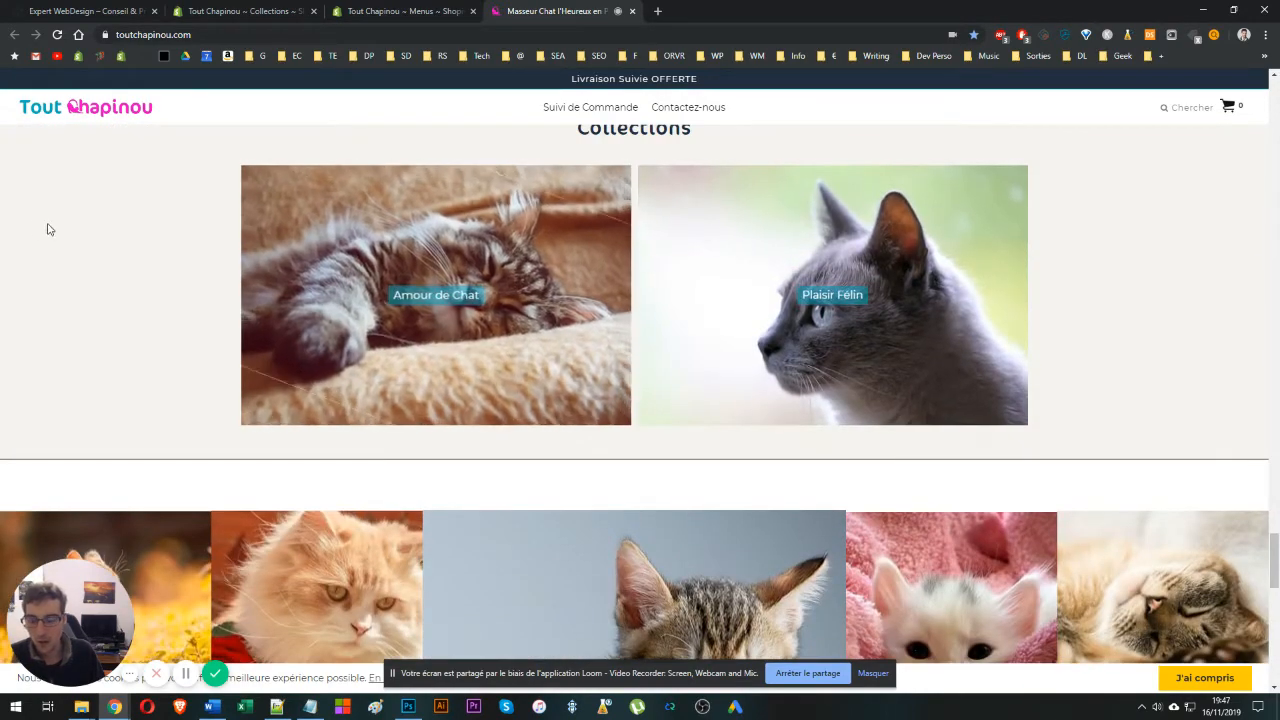
click(384, 314)
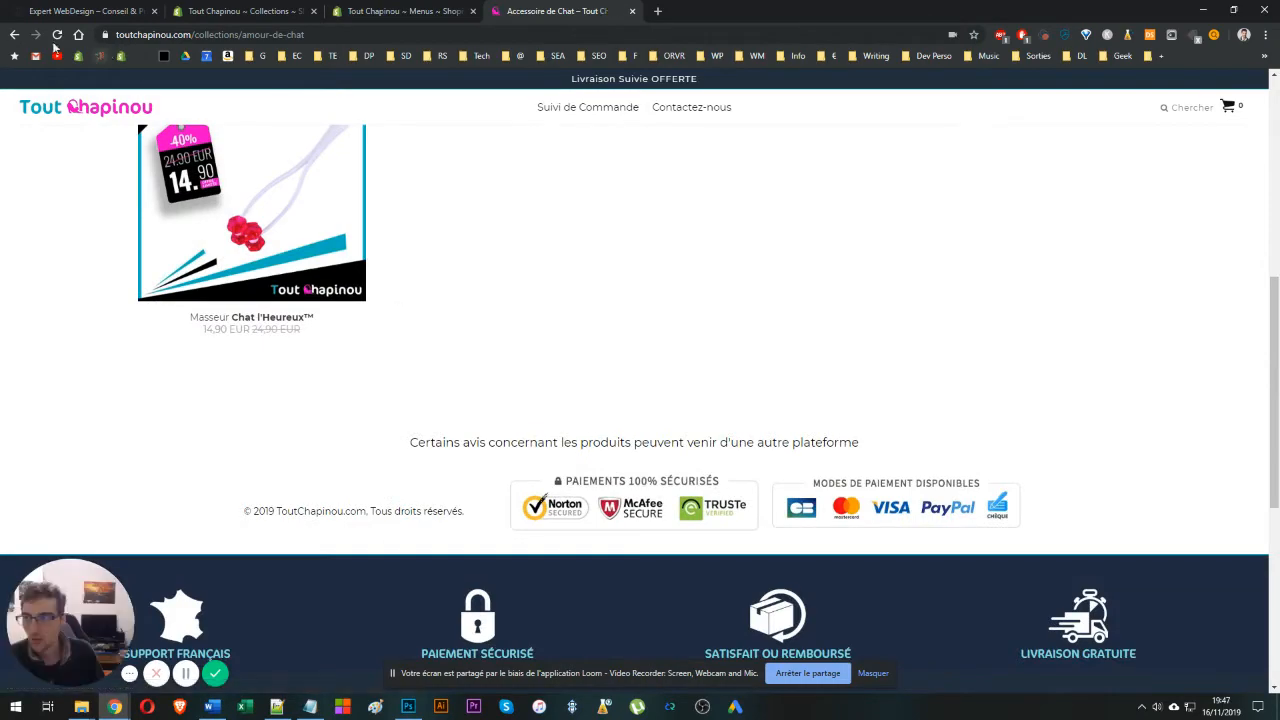
click(380, 298)
scroll(680, 398, down, 8)
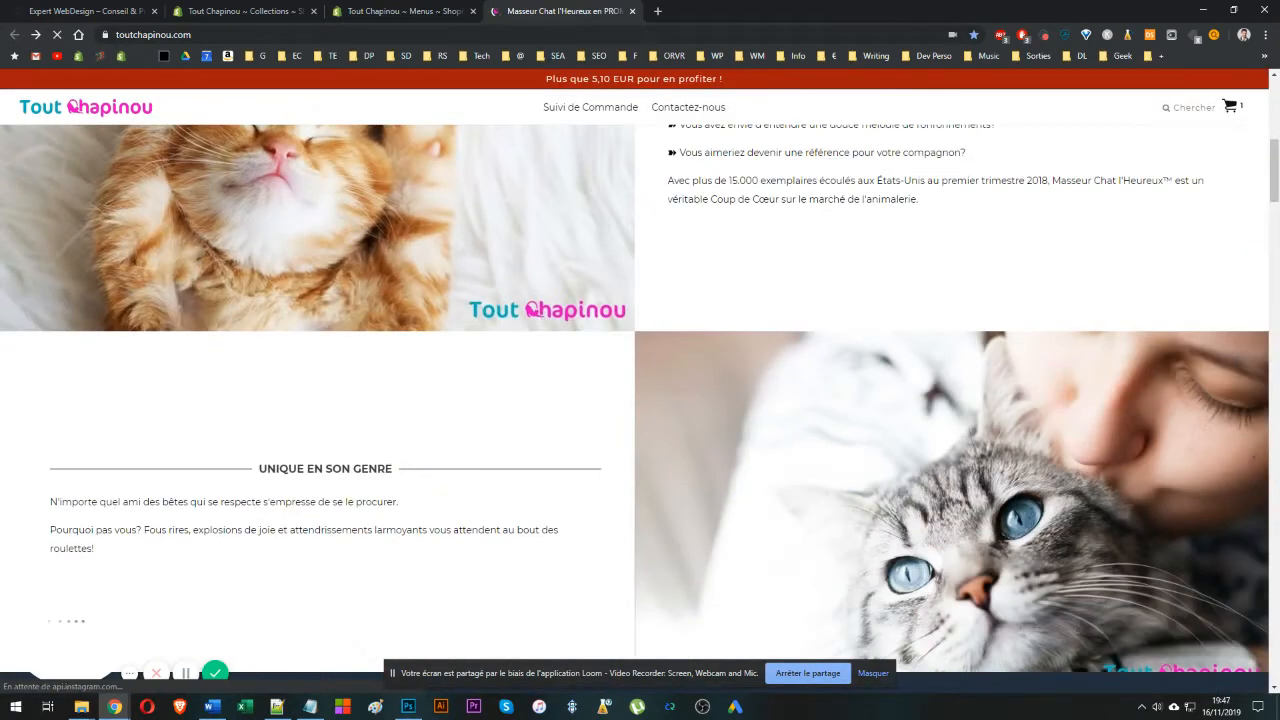
scroll(1248, 430, down, 20)
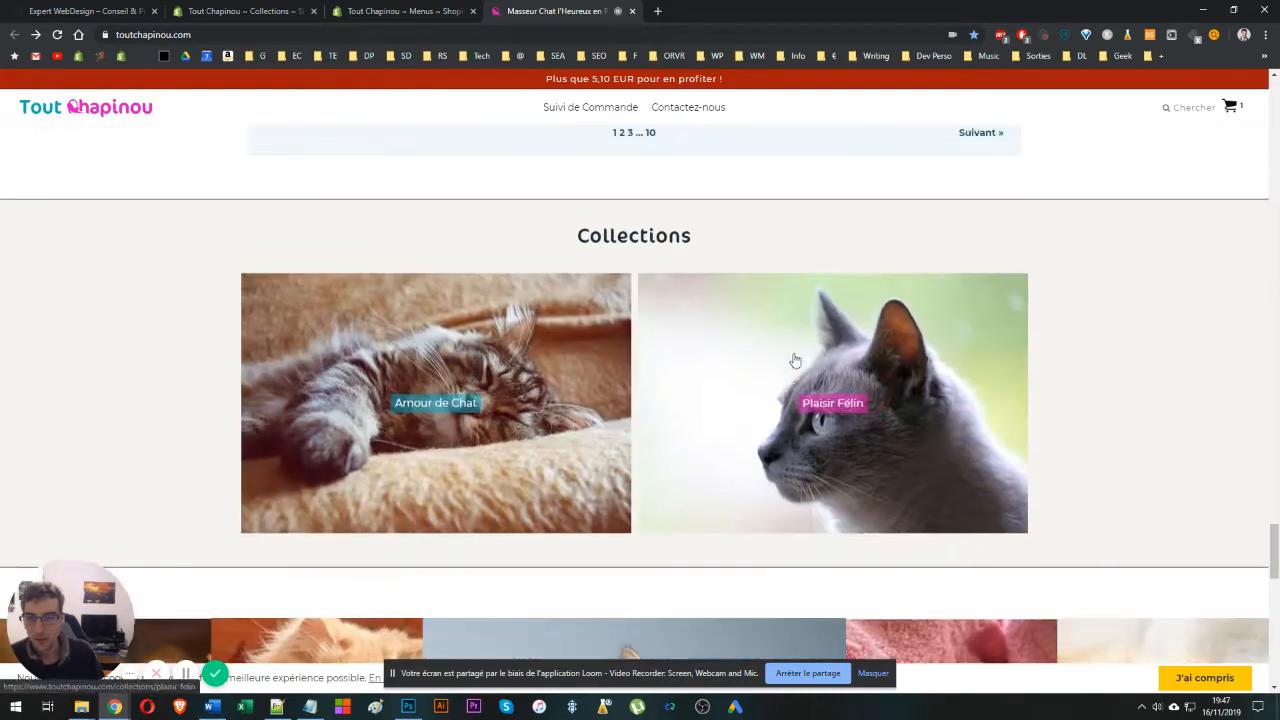
click(795, 360)
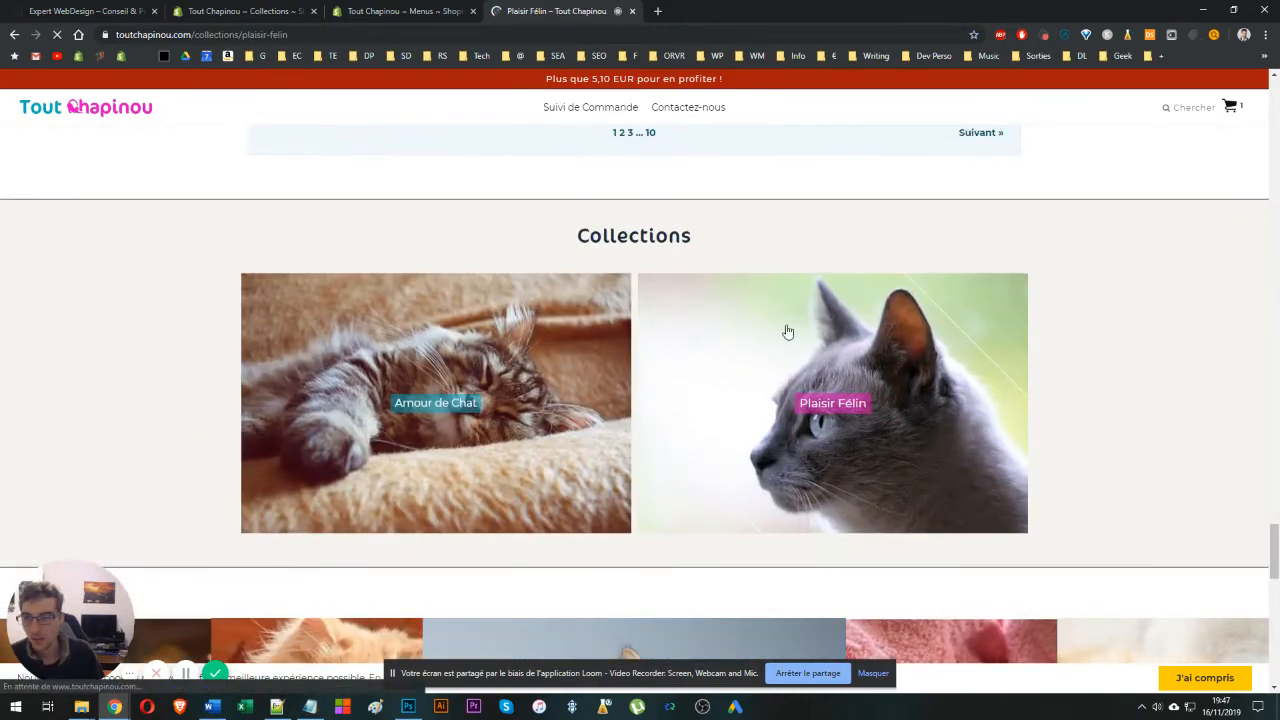
scroll(546, 366, down, 4)
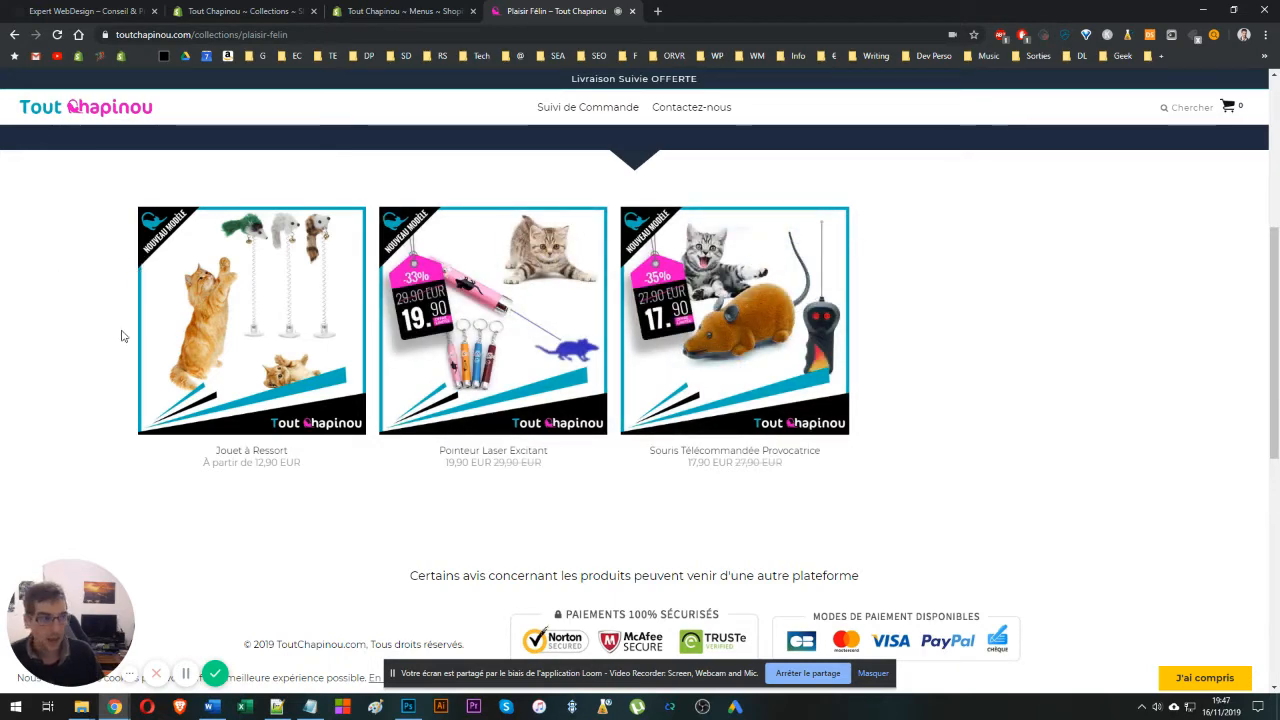
- Switch to the Shopify admin and review the store's navigation menus and its list of collections
click(369, 11)
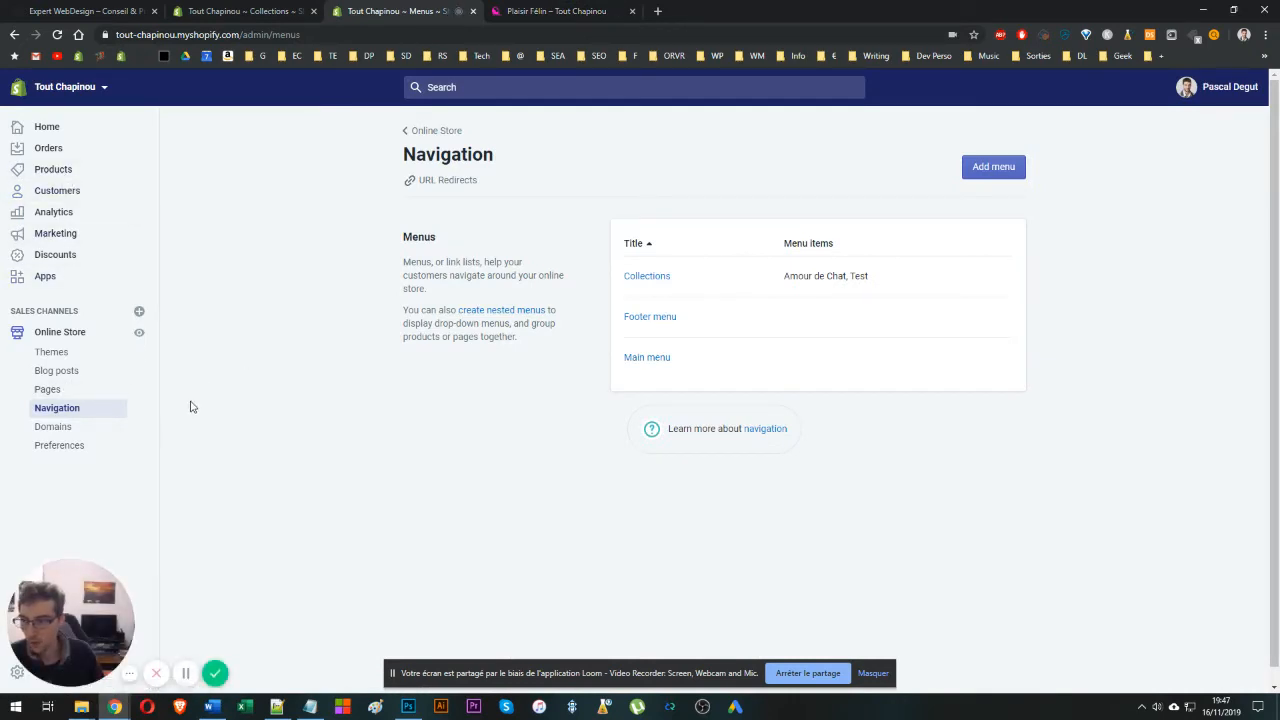
key(ctrl+shift+Tab)
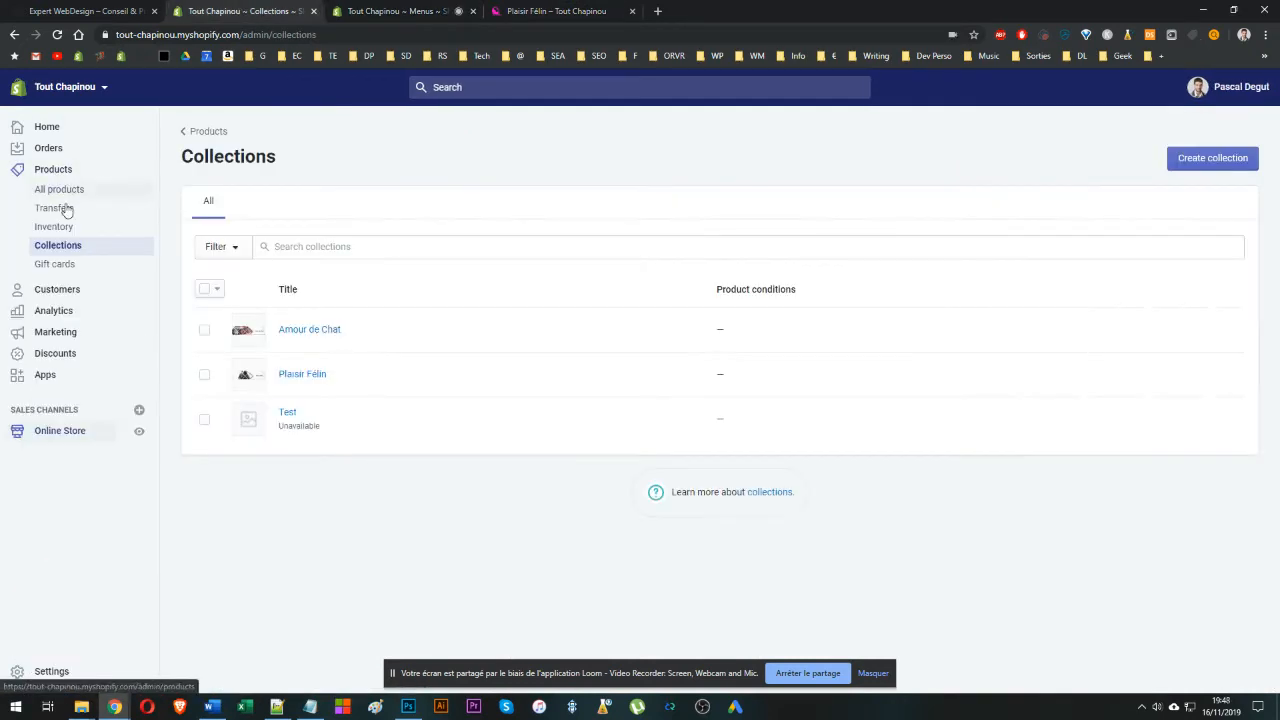
key(ctrl+Tab)
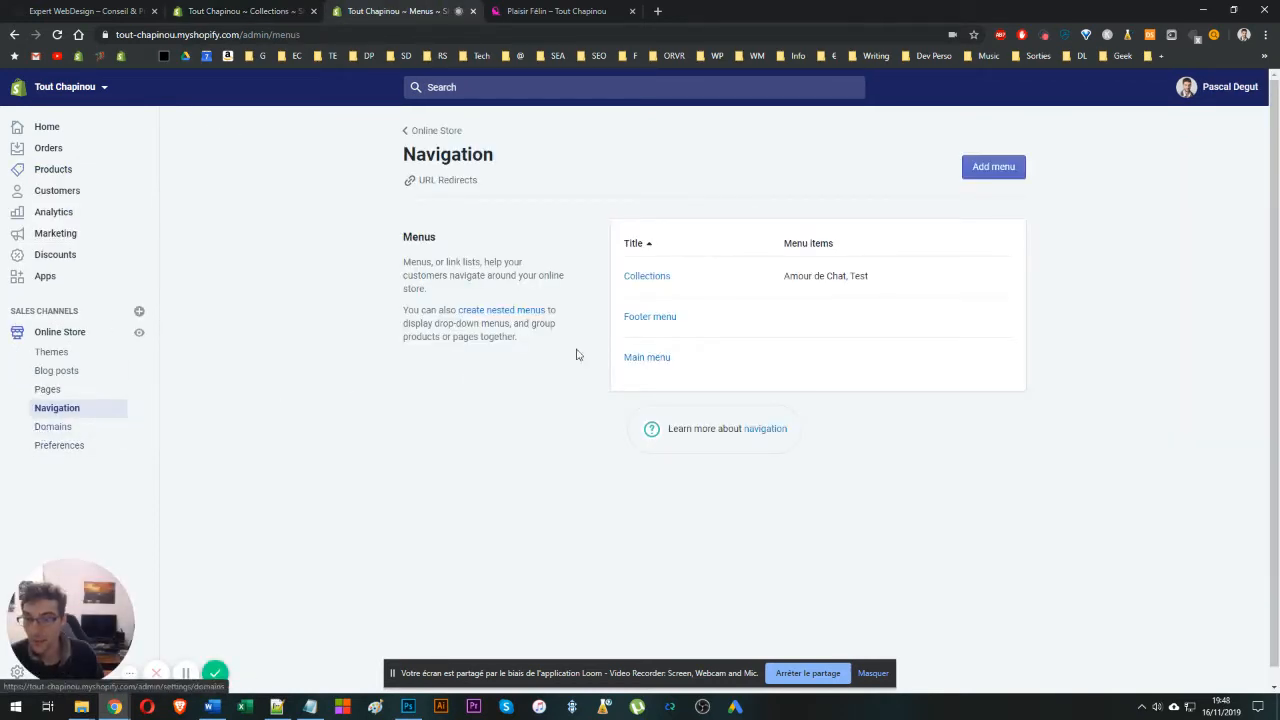
- Assign the collection.subcategory theme template to the Plaisir Félin collection and save it
click(236, 16)
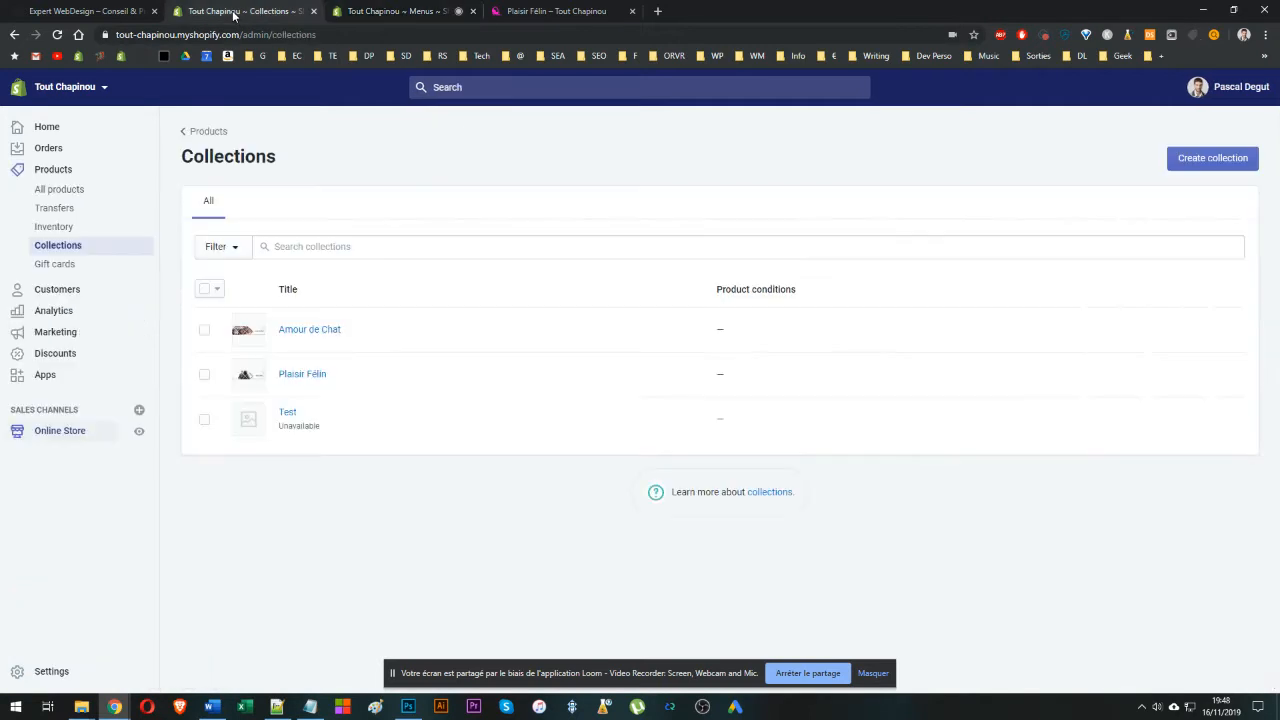
click(301, 384)
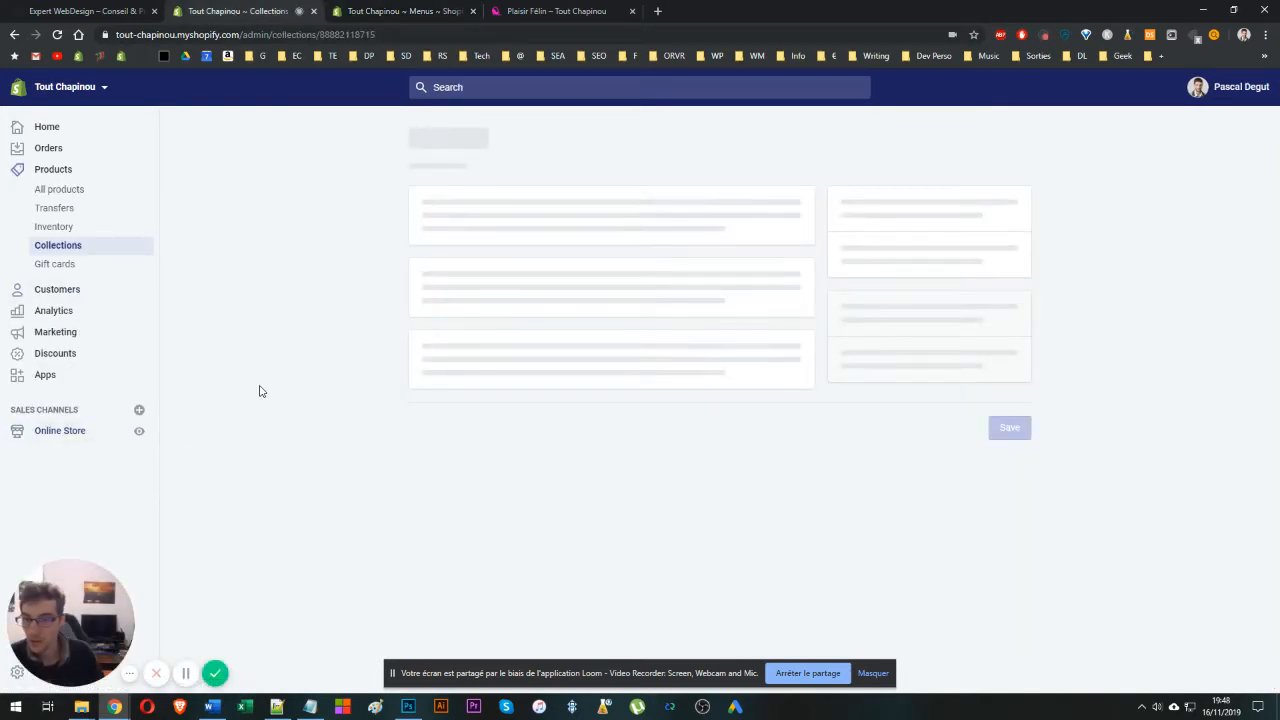
scroll(274, 383, down, 3)
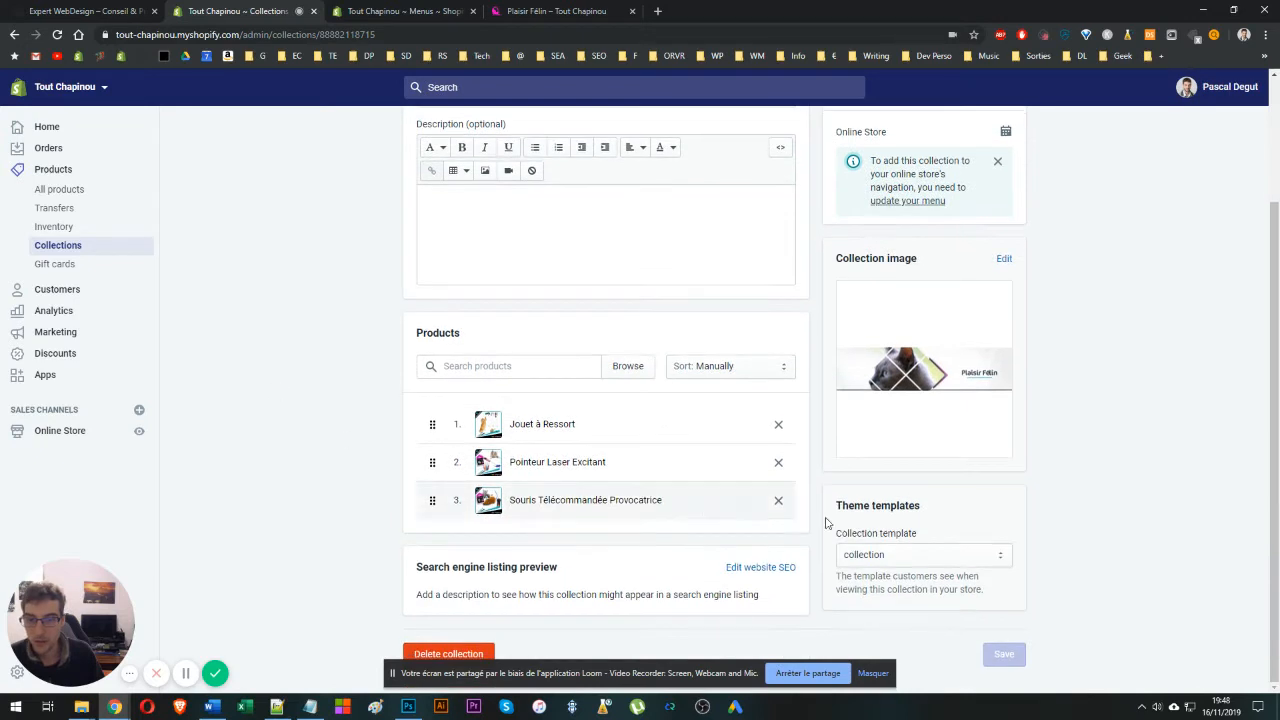
click(890, 562)
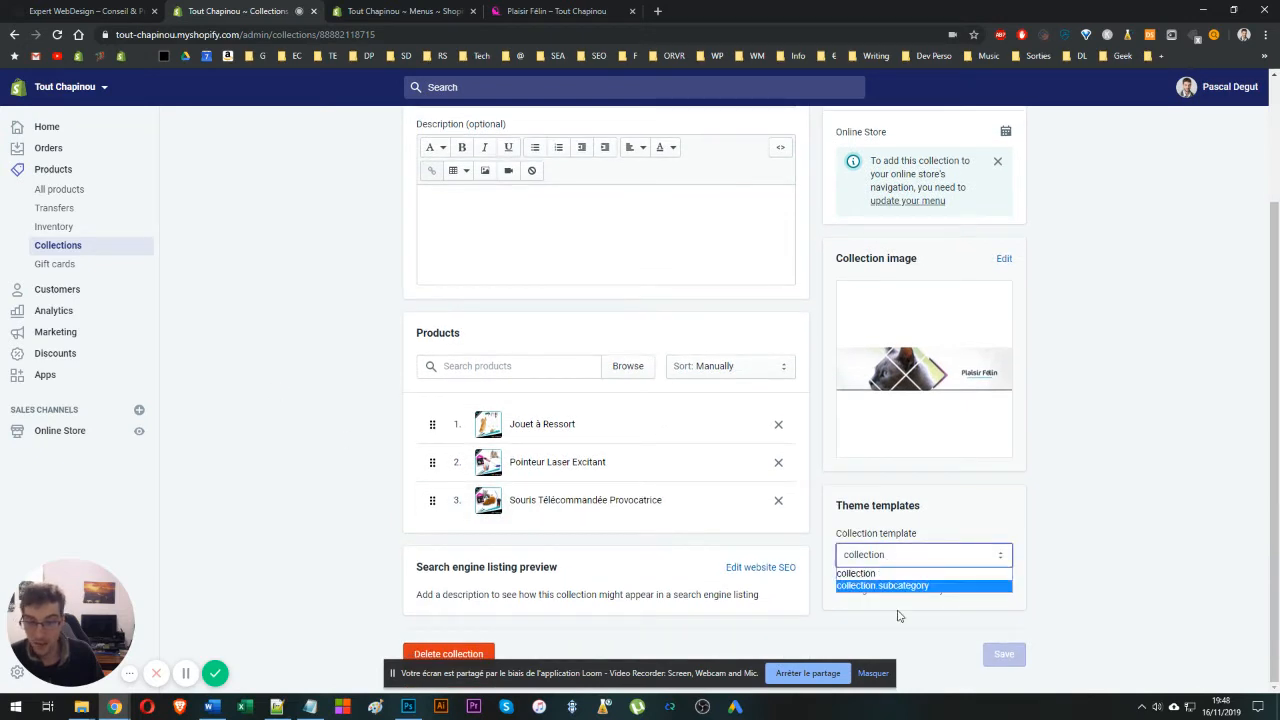
click(880, 586)
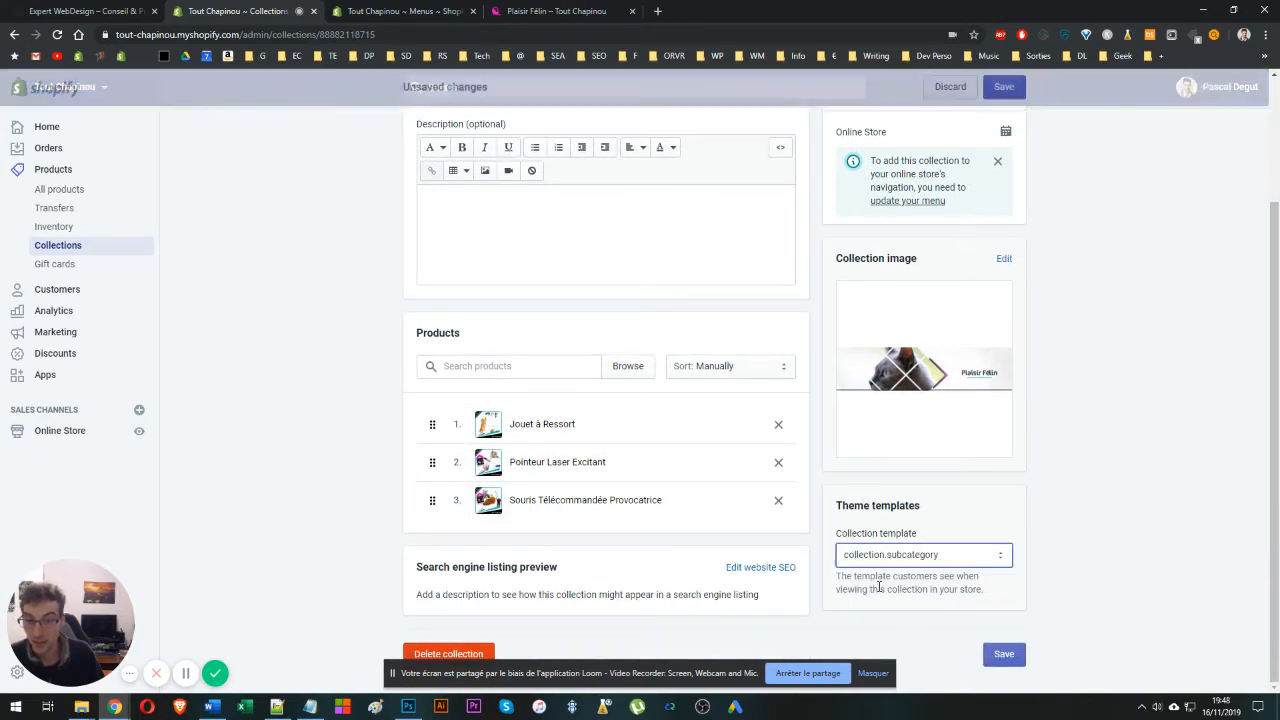
click(1004, 654)
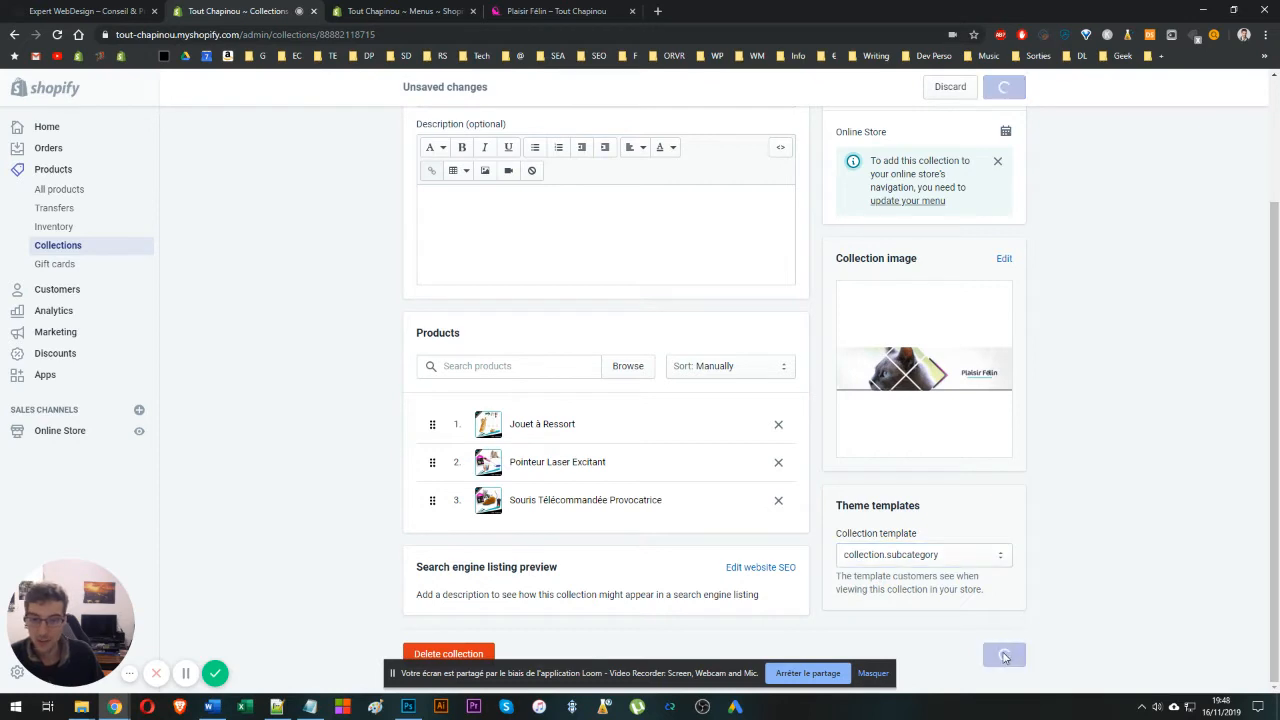
scroll(366, 354, up, 3)
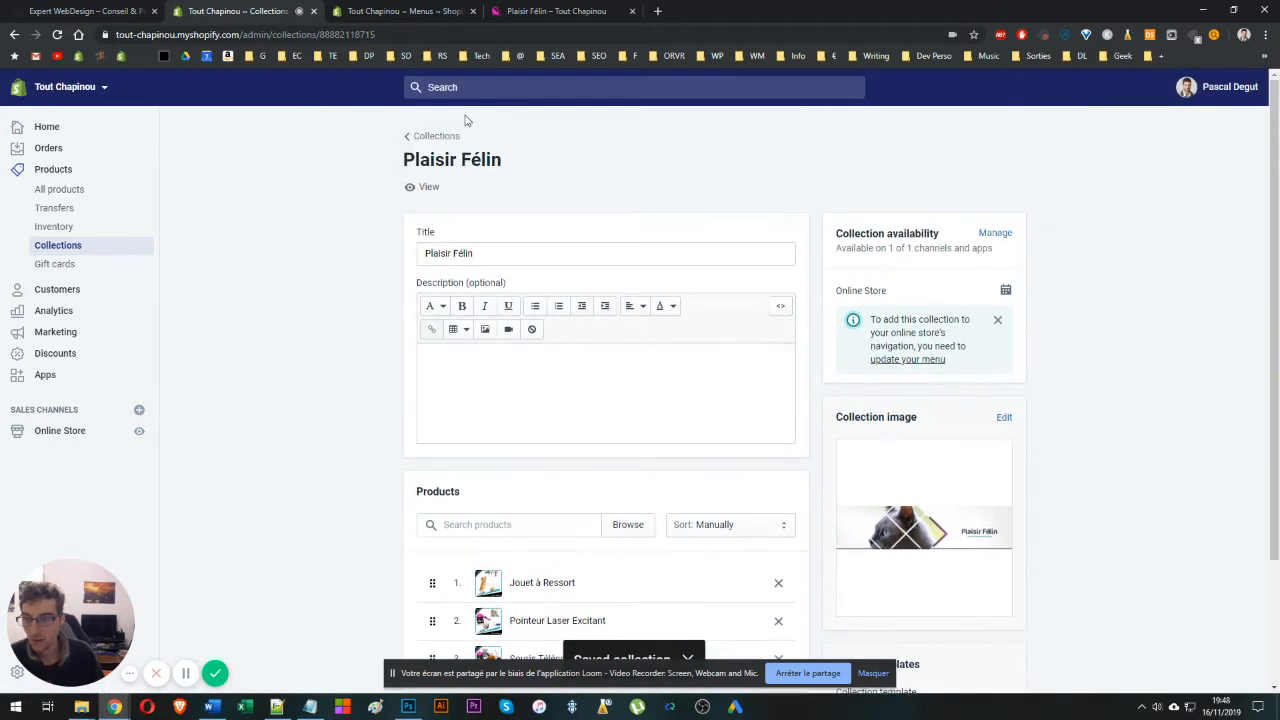
- Start a new collection from the collections list and title it "1"
click(434, 137)
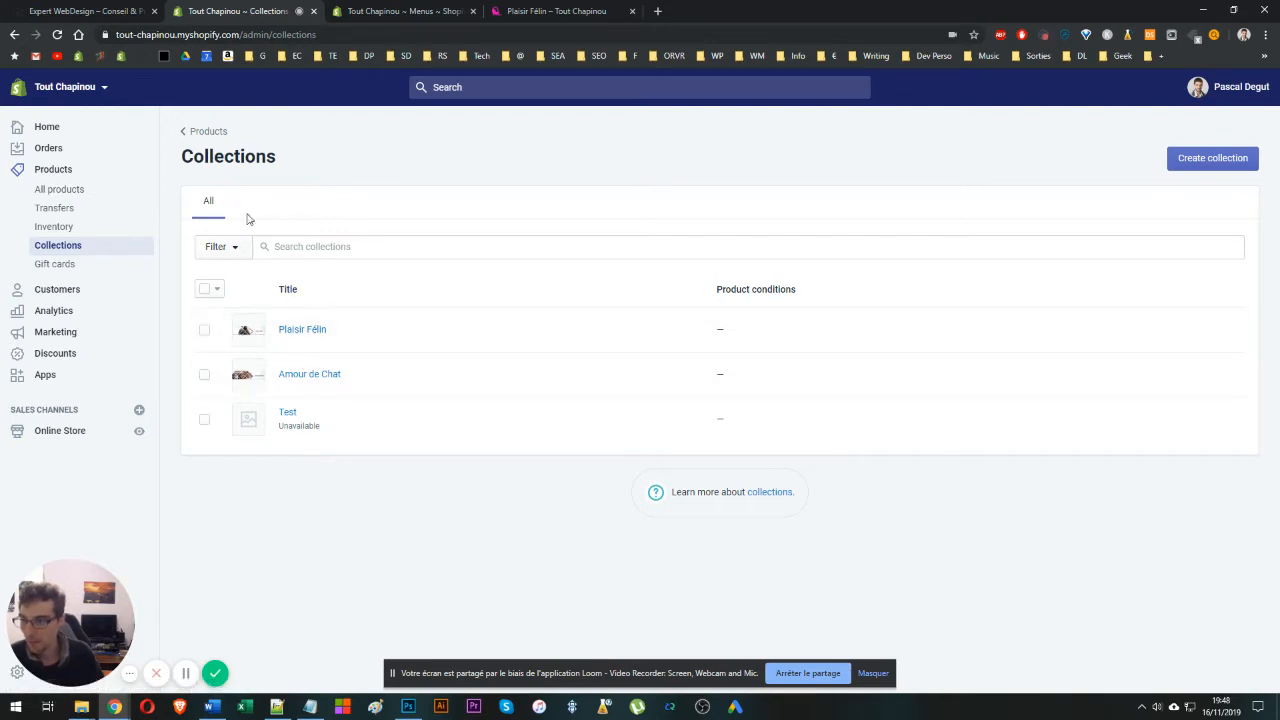
click(1176, 164)
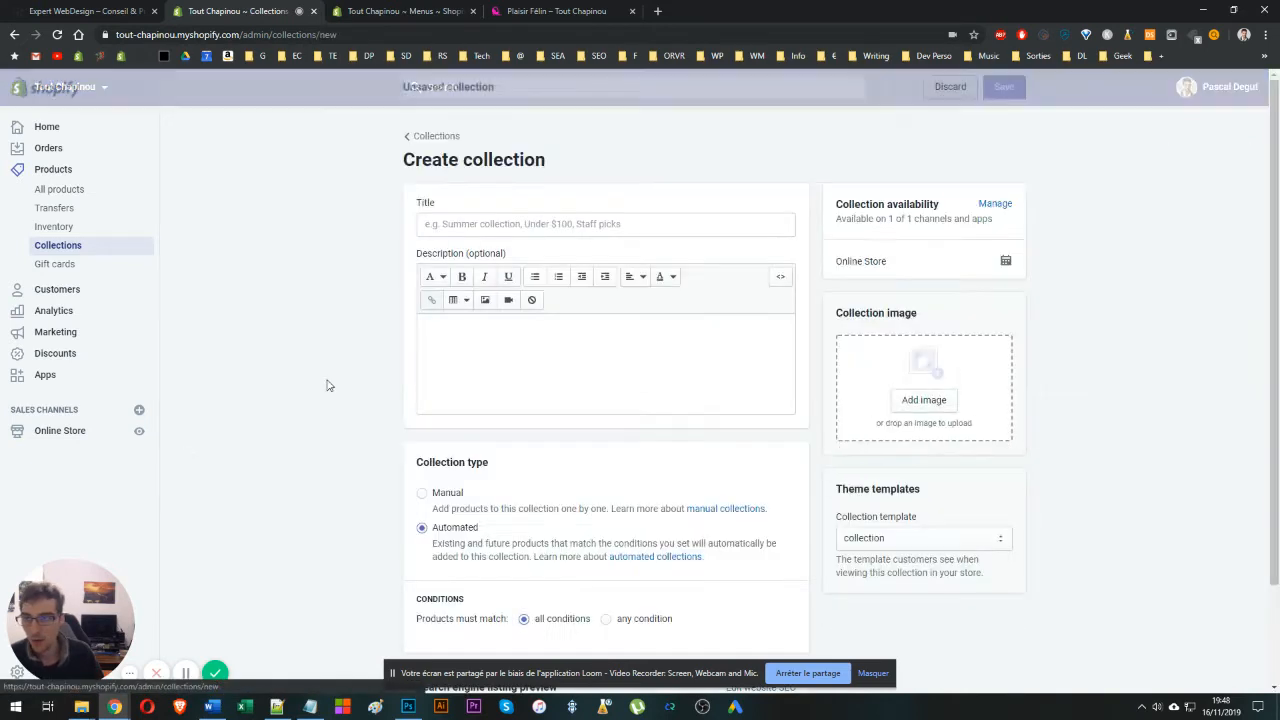
click(471, 228)
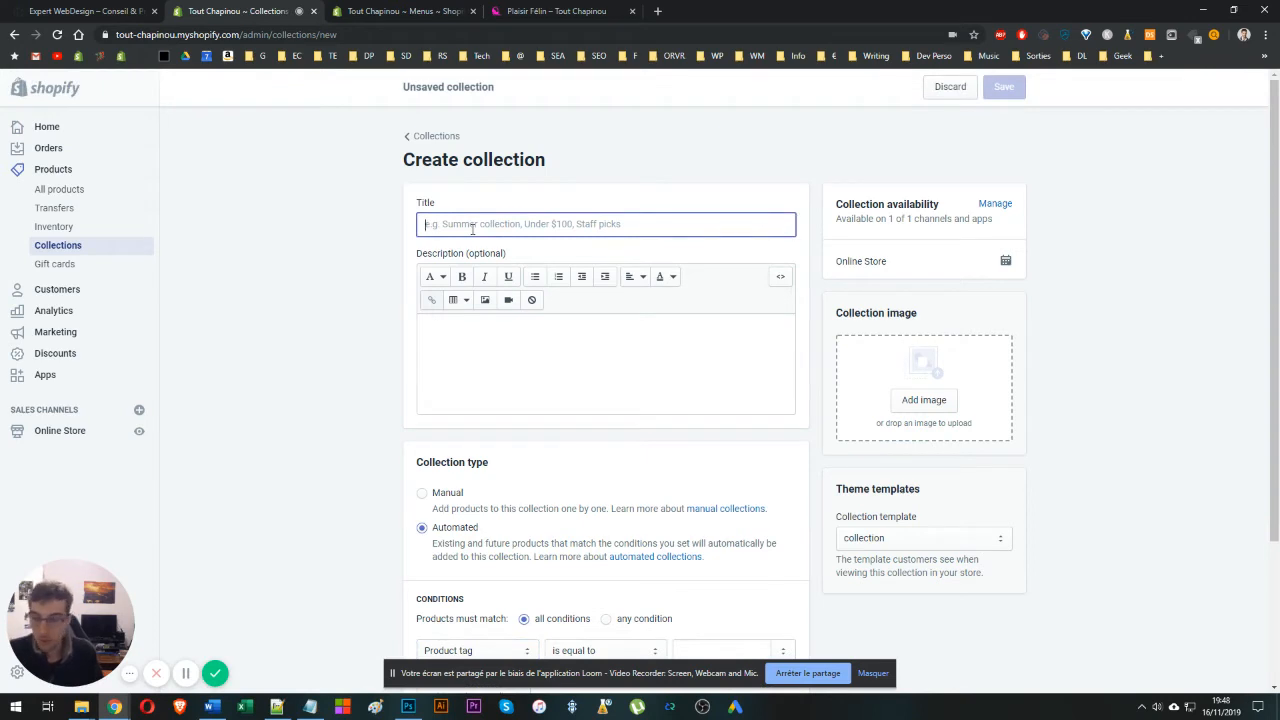
text(1)
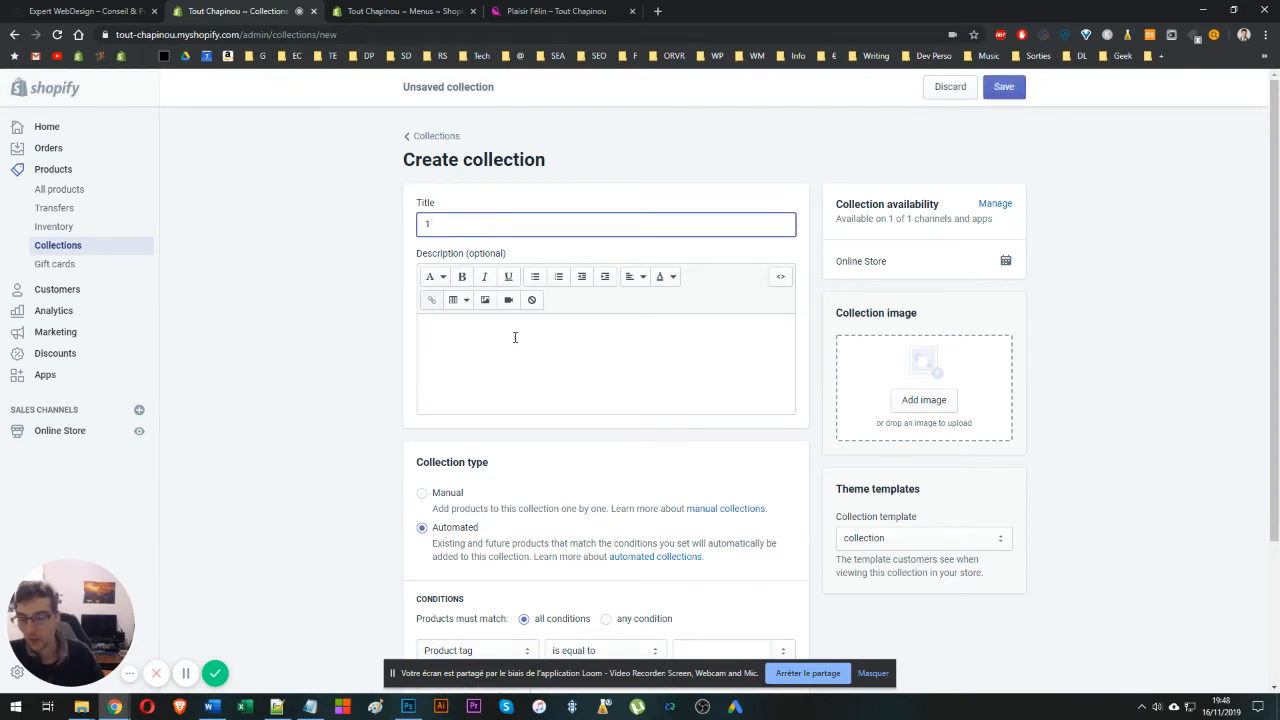
- Check the Plaisir Félin products on the storefront, then set the new collection's type to Manual and save it
scroll(464, 352, down, 2)
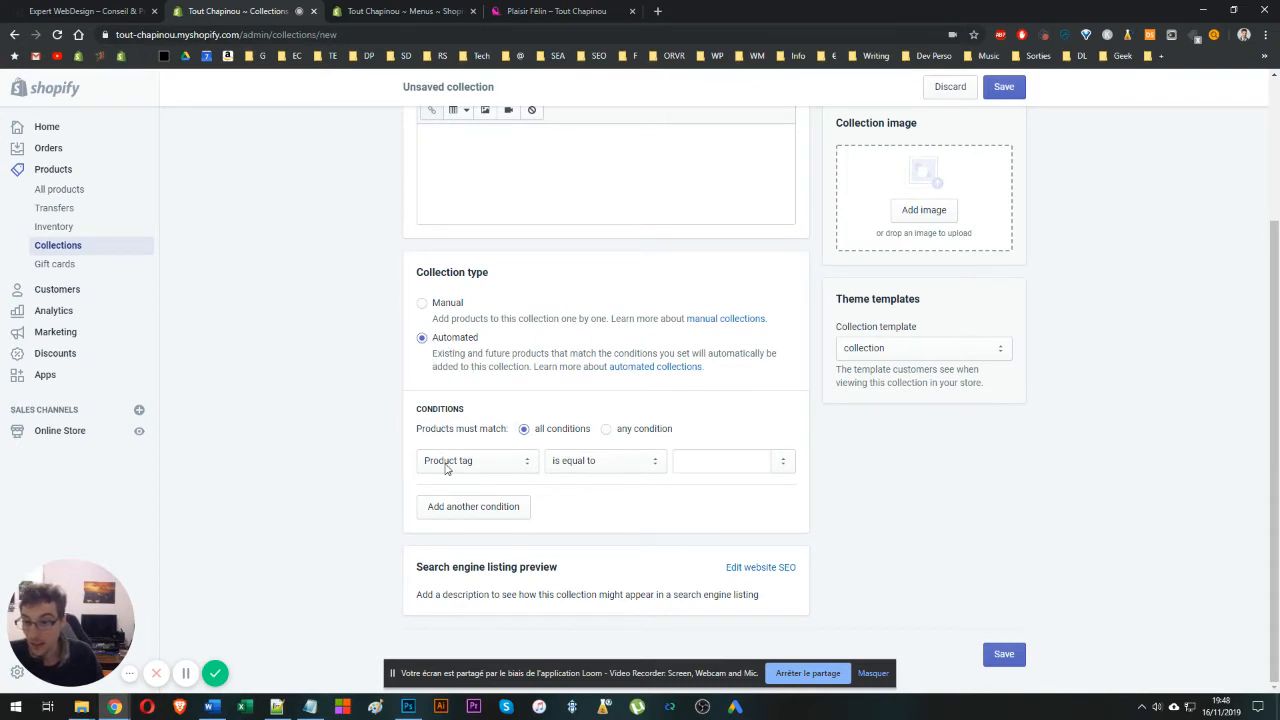
click(722, 463)
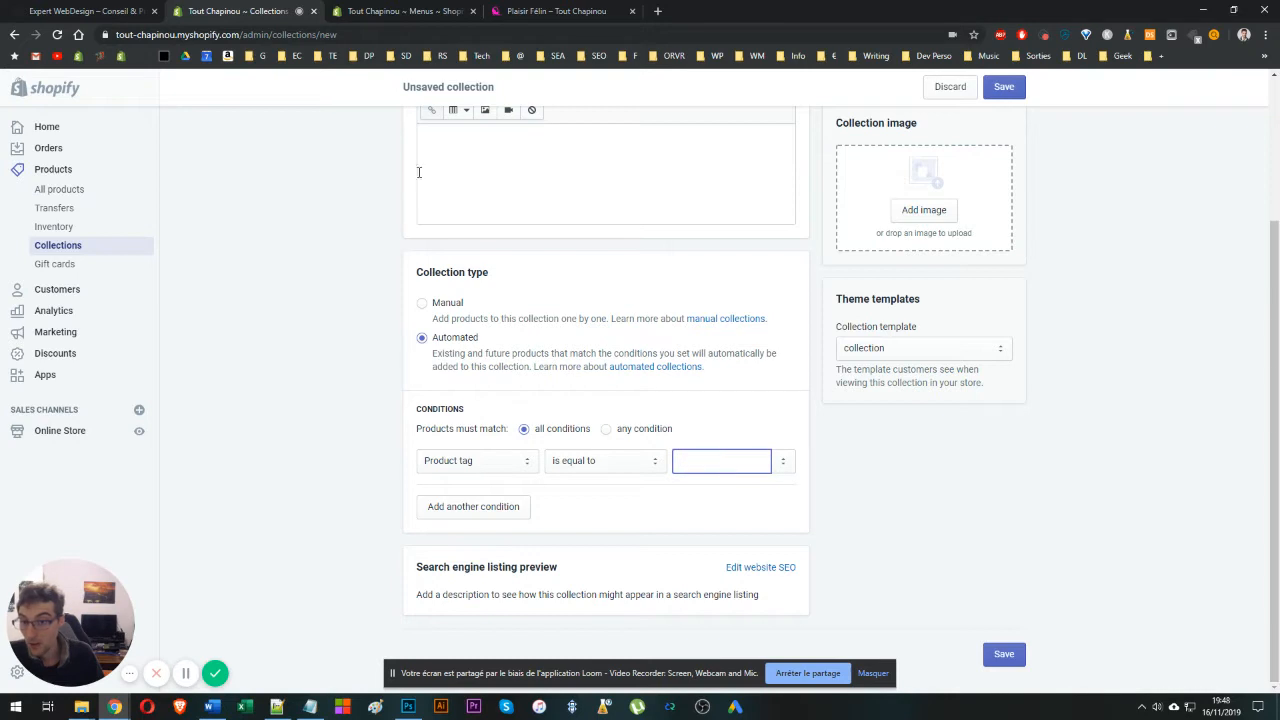
drag(530, 11, 372, 12)
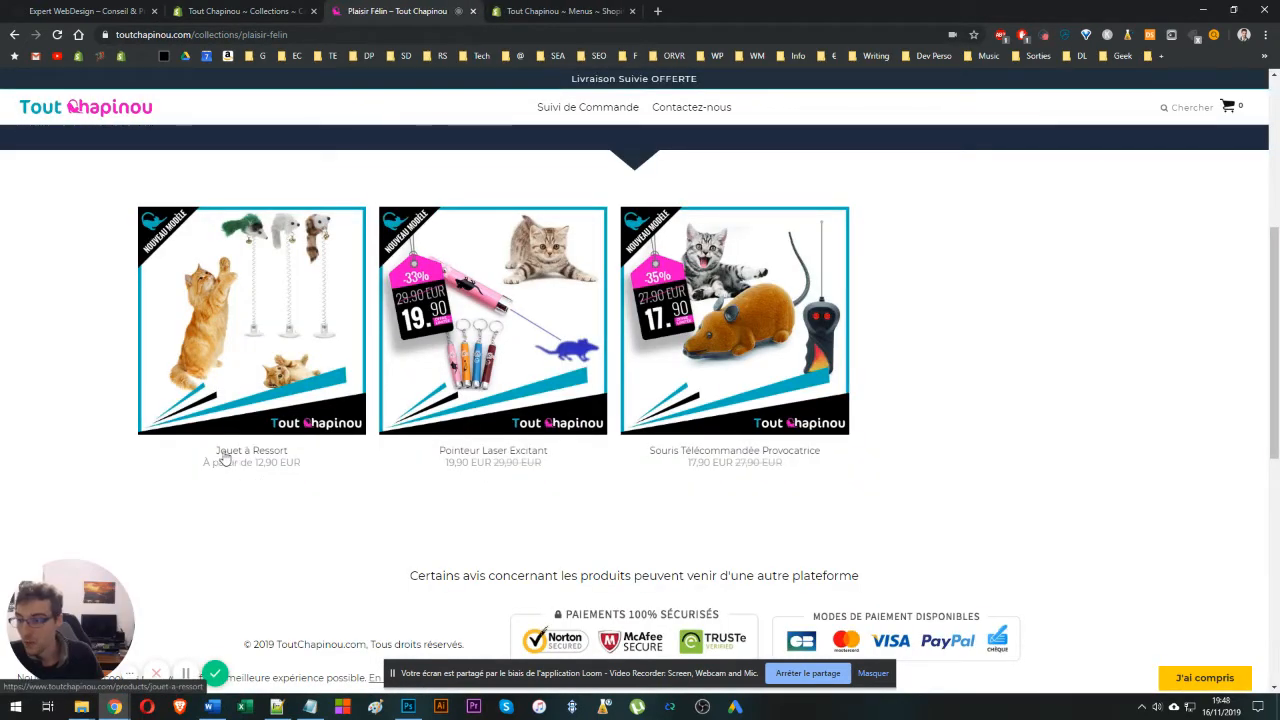
click(186, 9)
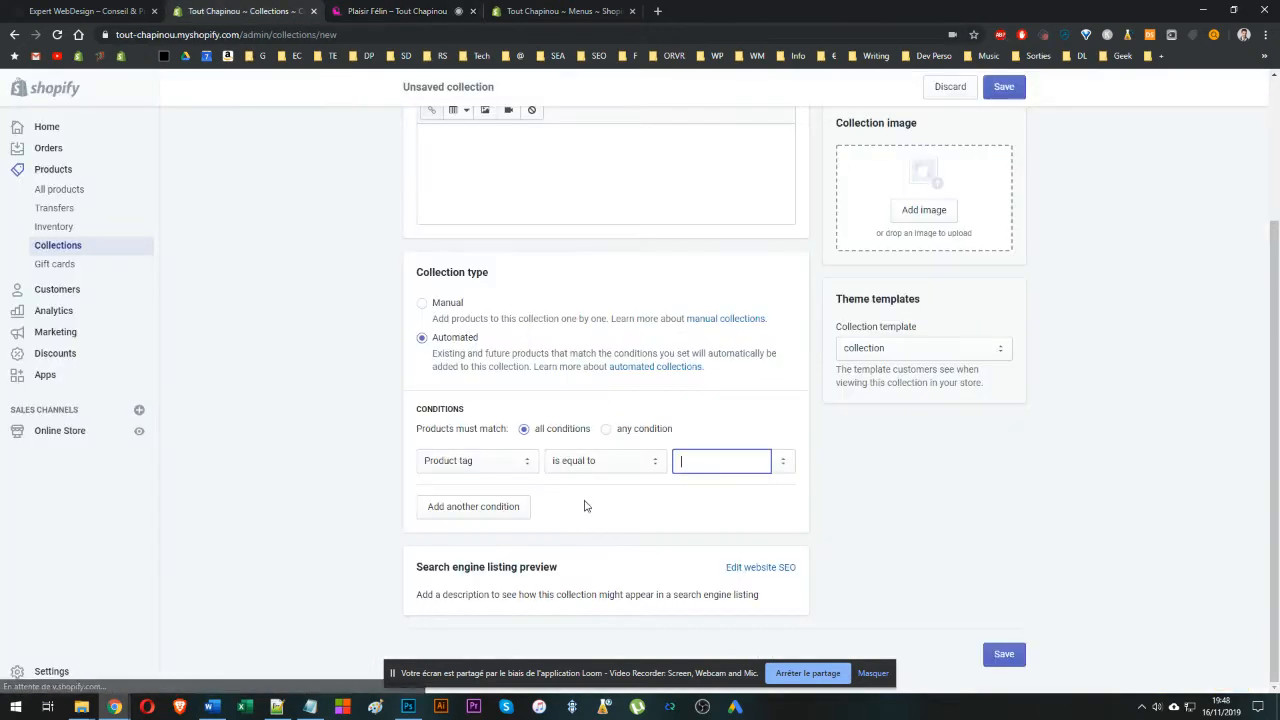
key(ctrl+Tab)
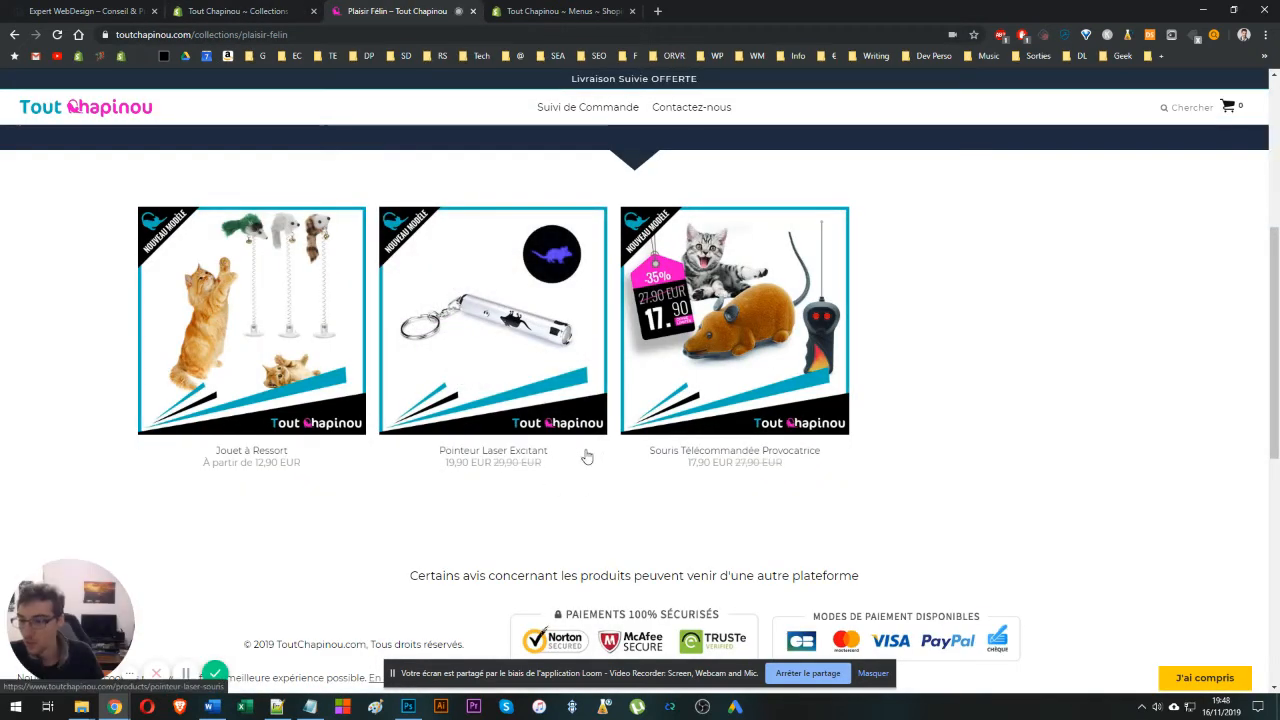
key(ctrl+shift+Tab)
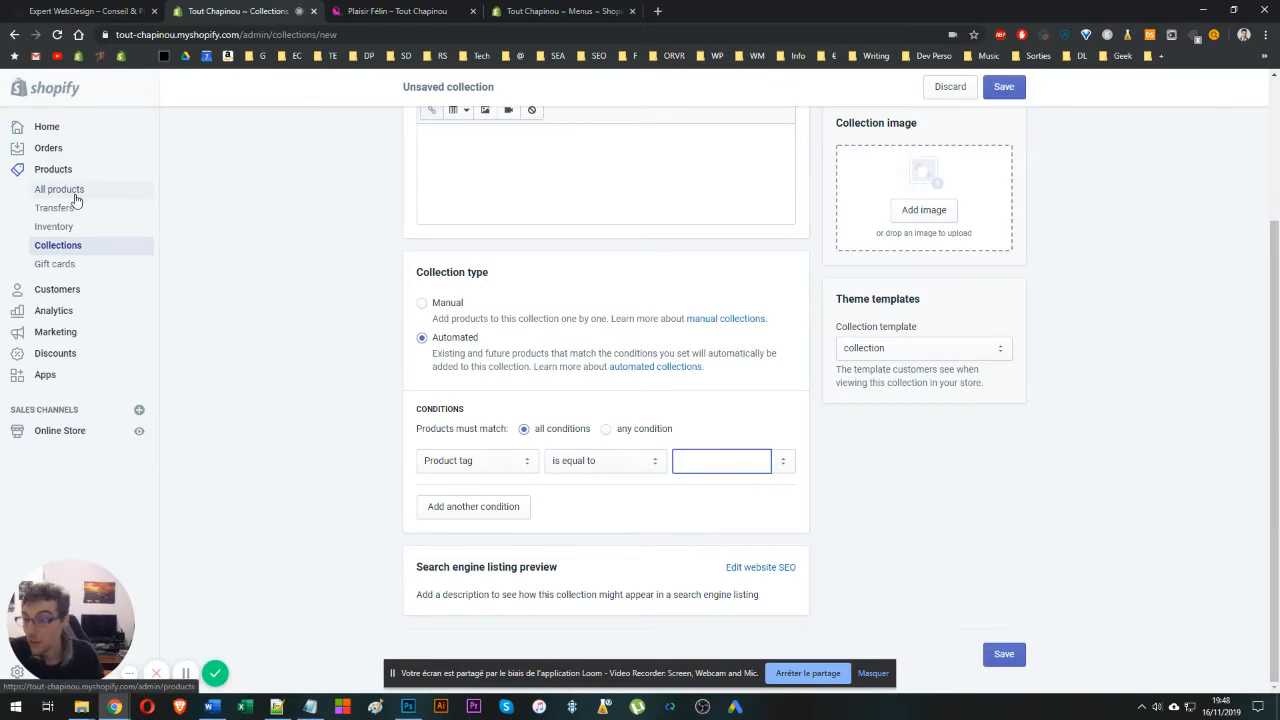
click(433, 310)
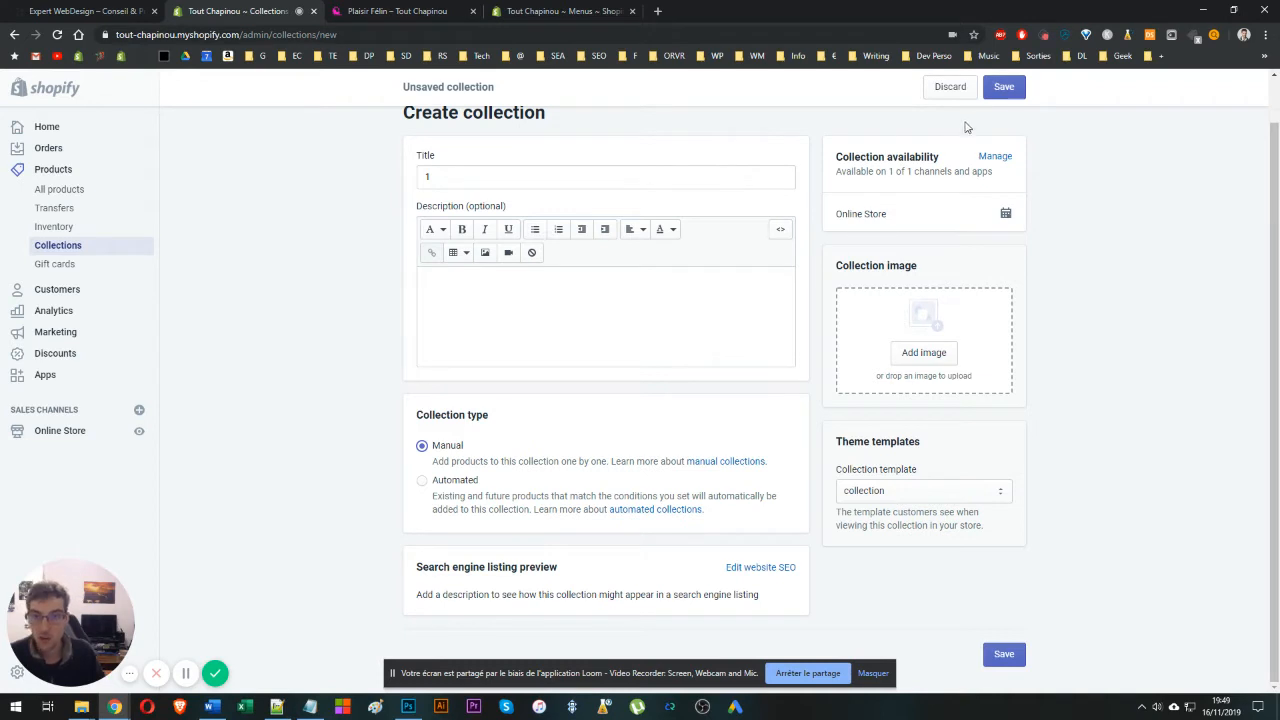
click(1003, 88)
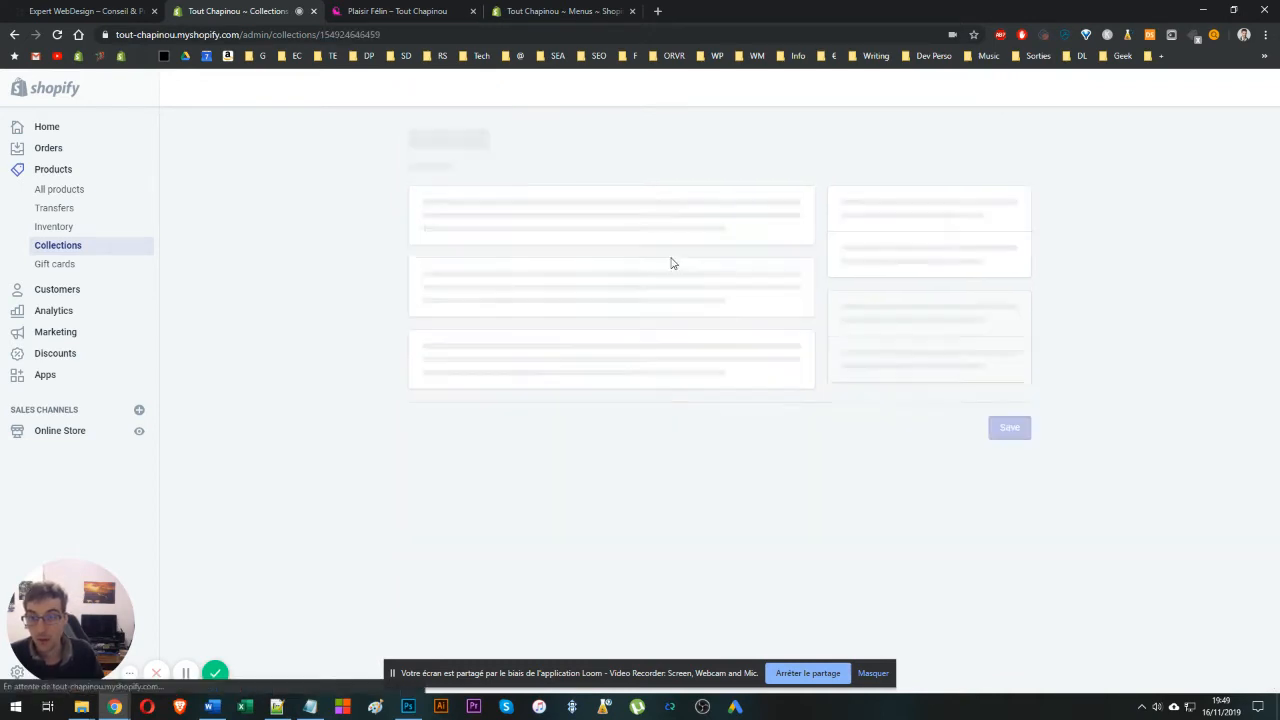
- Add the product Jouet à Ressort to collection "1"
scroll(567, 450, down, 2)
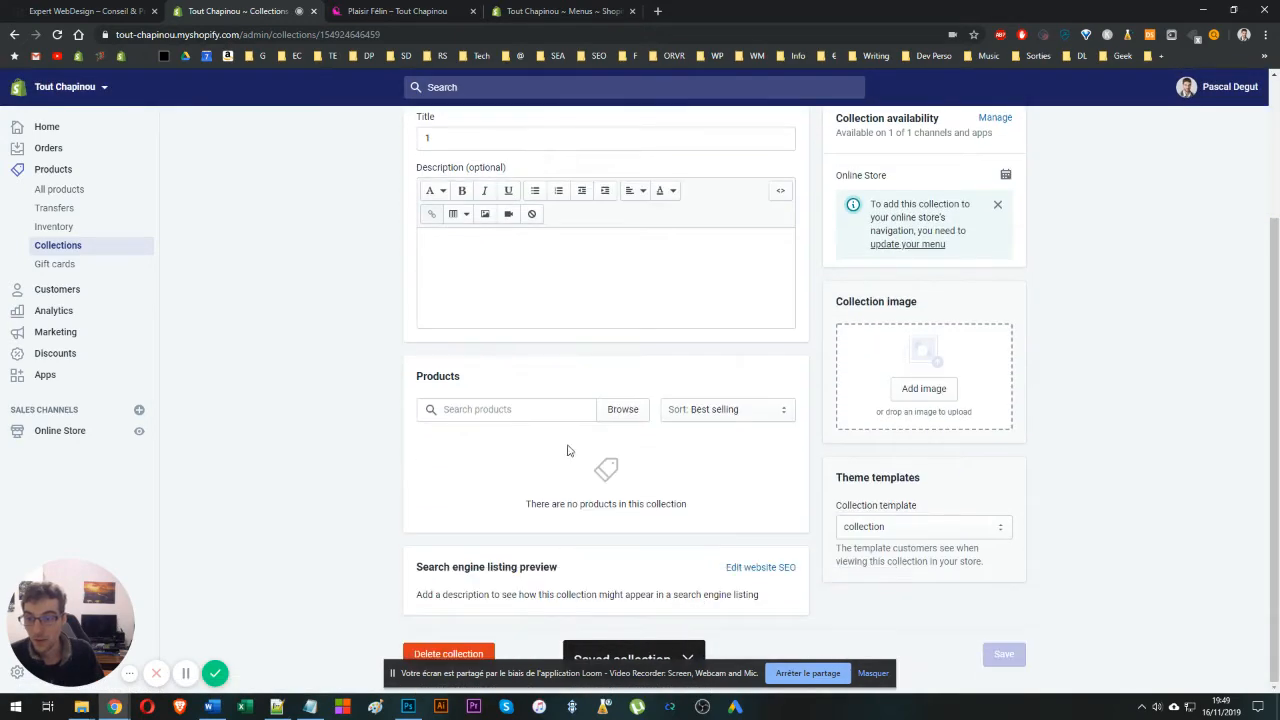
click(623, 410)
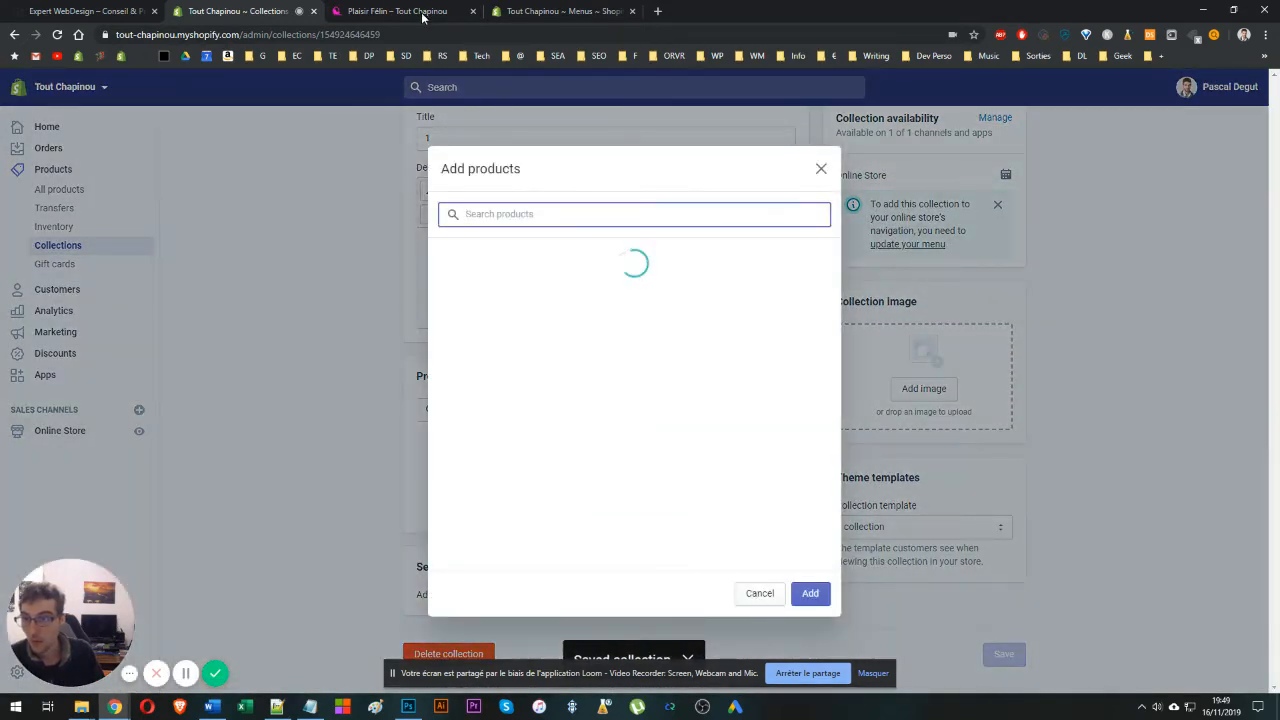
click(400, 10)
click(236, 10)
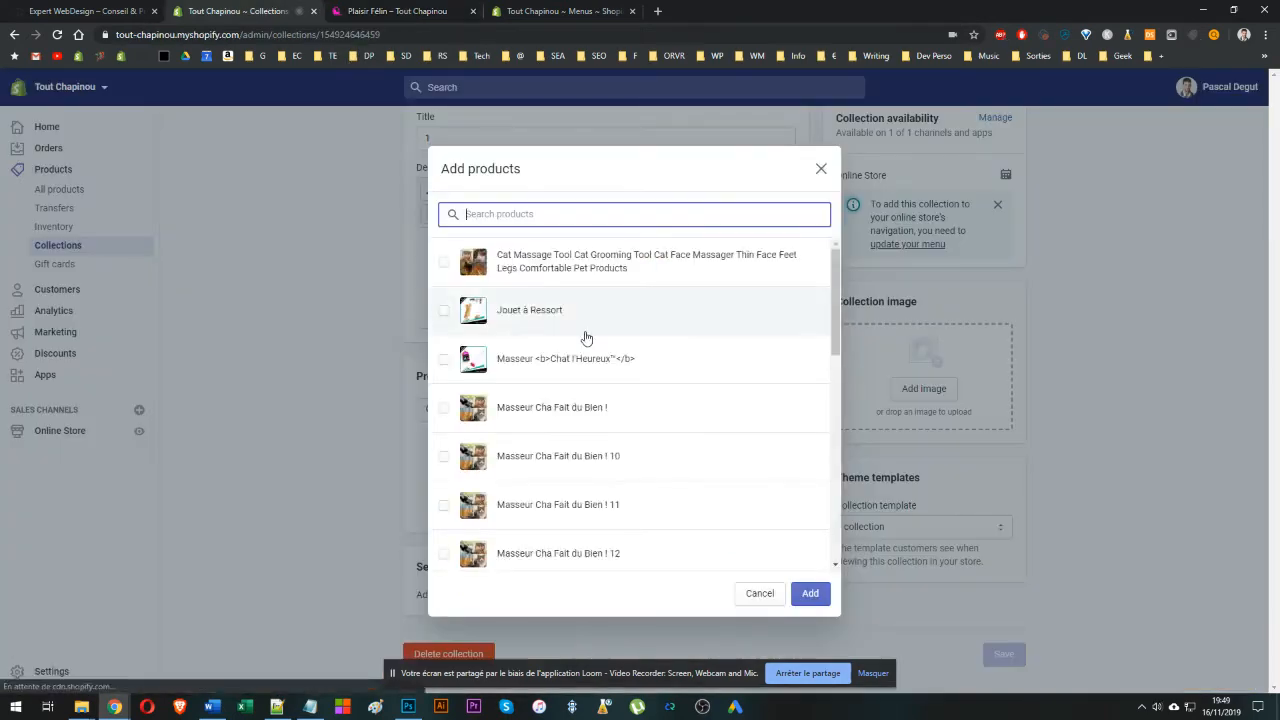
click(560, 310)
click(810, 593)
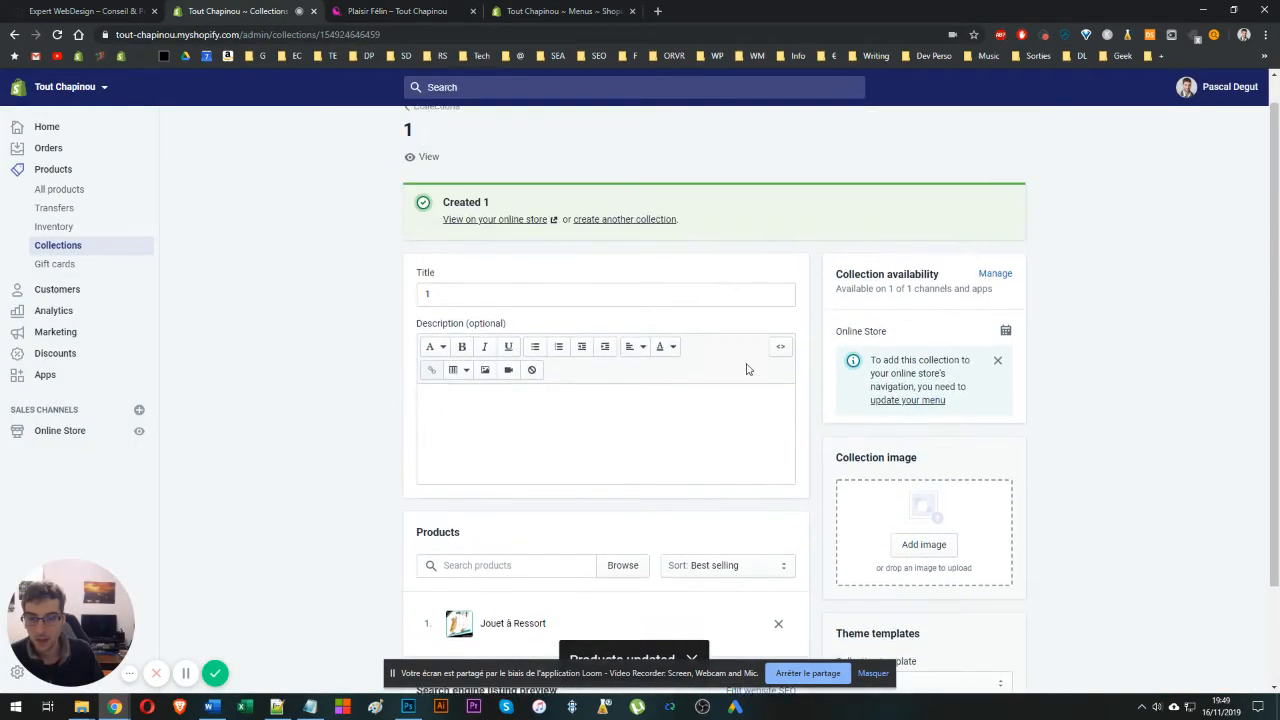
- Create a new collection from the collections list titled "2" with the Manual type, and save it
click(447, 148)
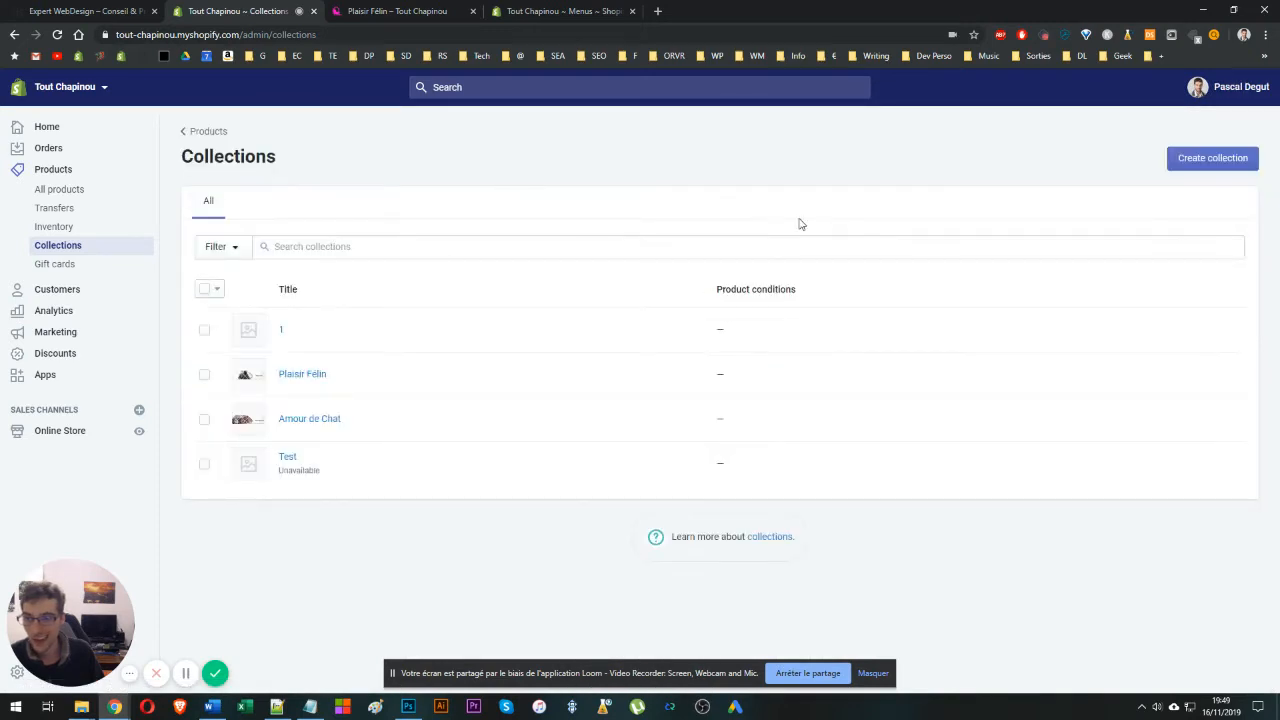
click(1166, 152)
click(460, 224)
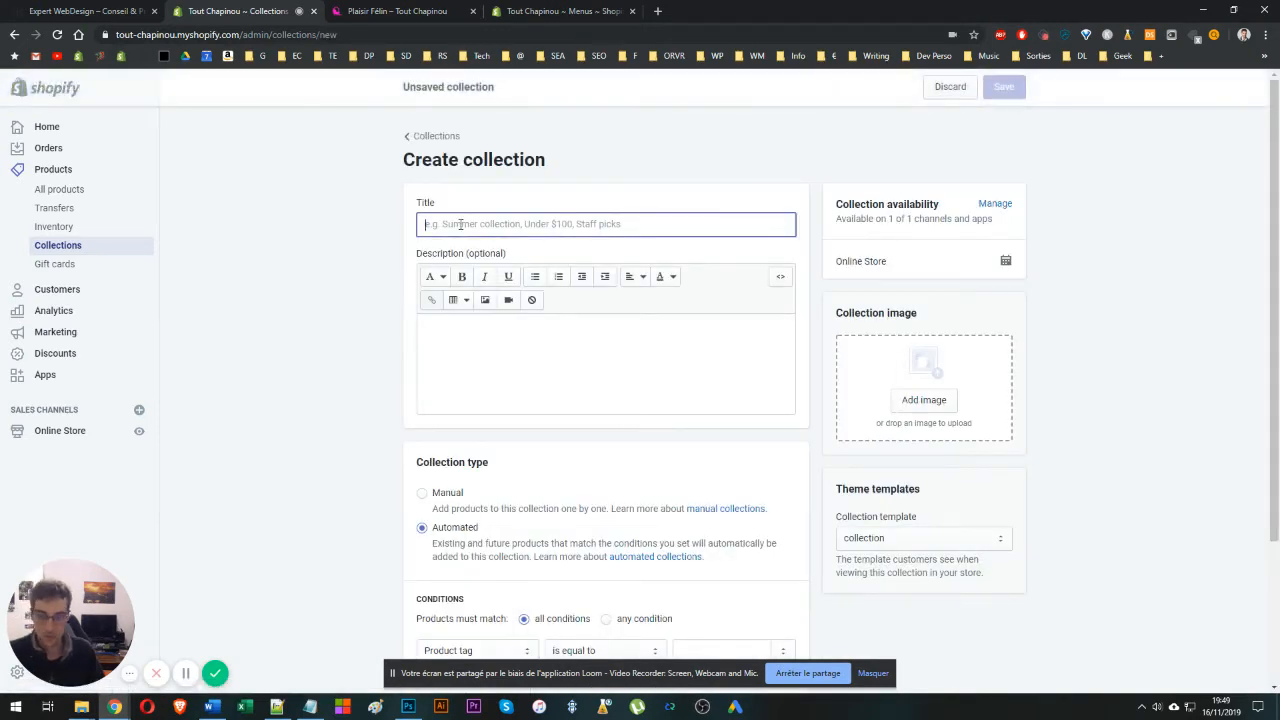
text(2)
click(444, 495)
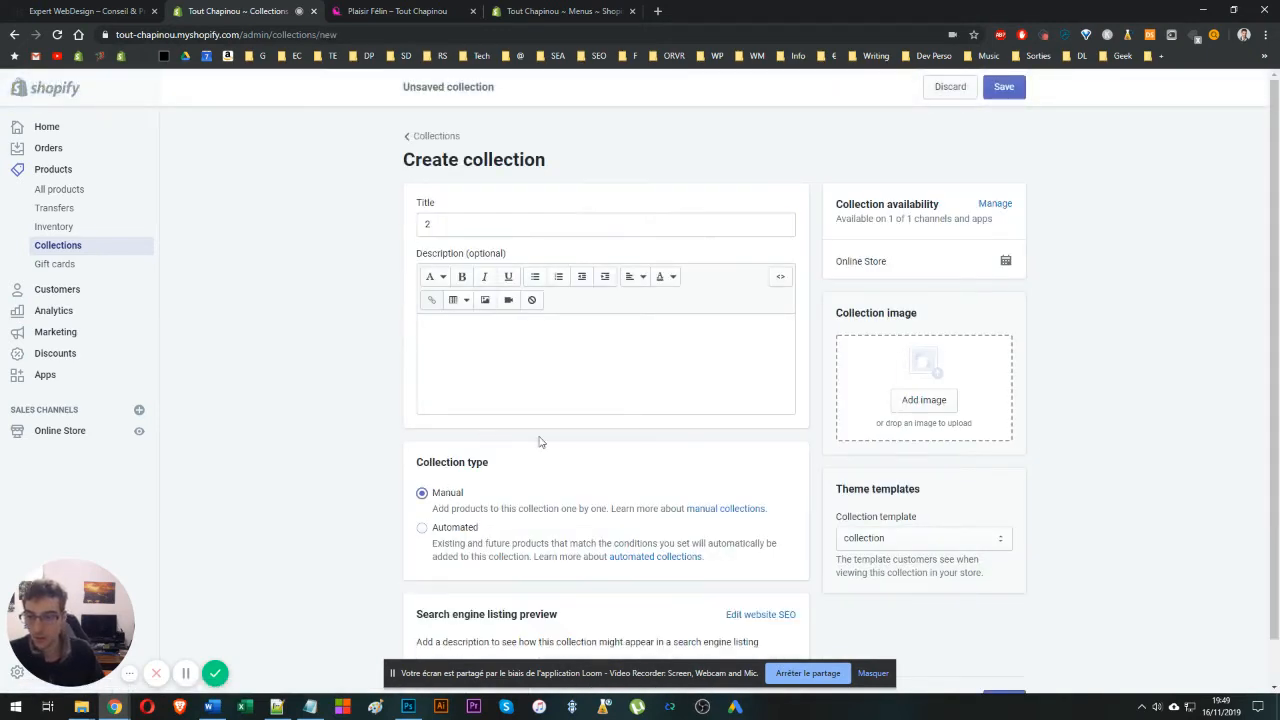
click(1004, 88)
- Check the Plaisir Félin products on the storefront, then add Pointeur Laser Excitant to collection "2"
click(397, 11)
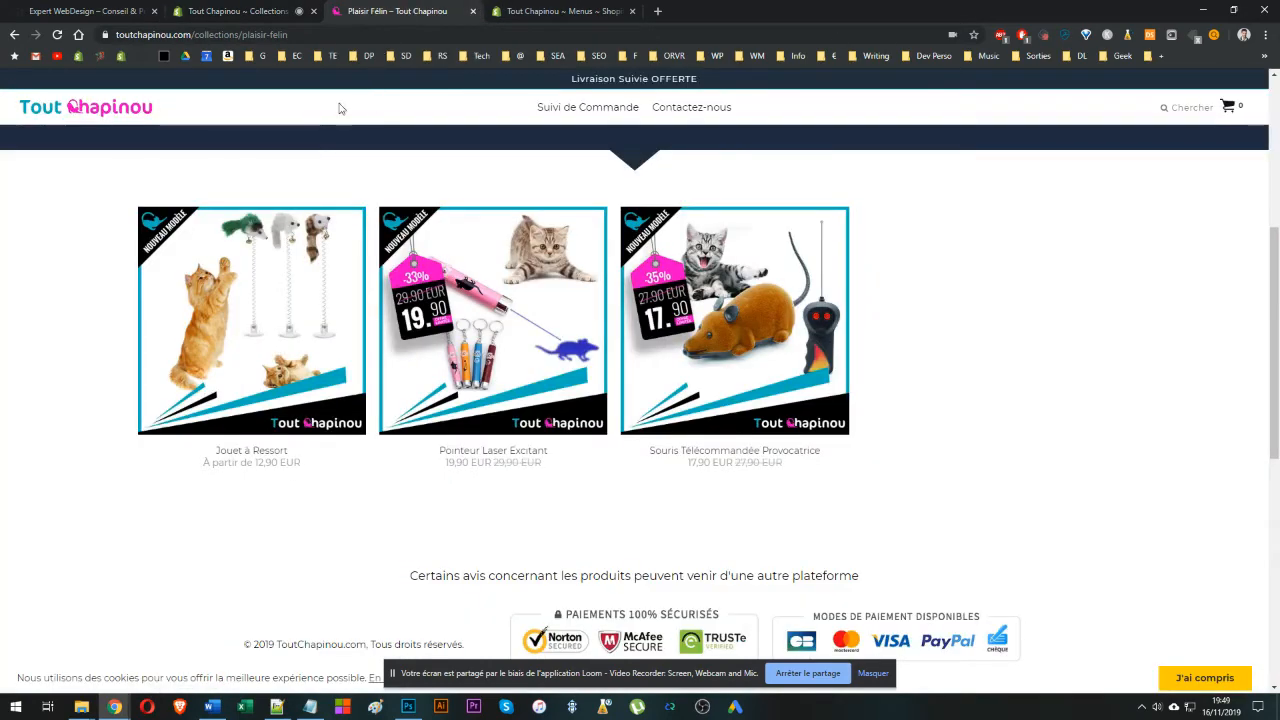
click(252, 11)
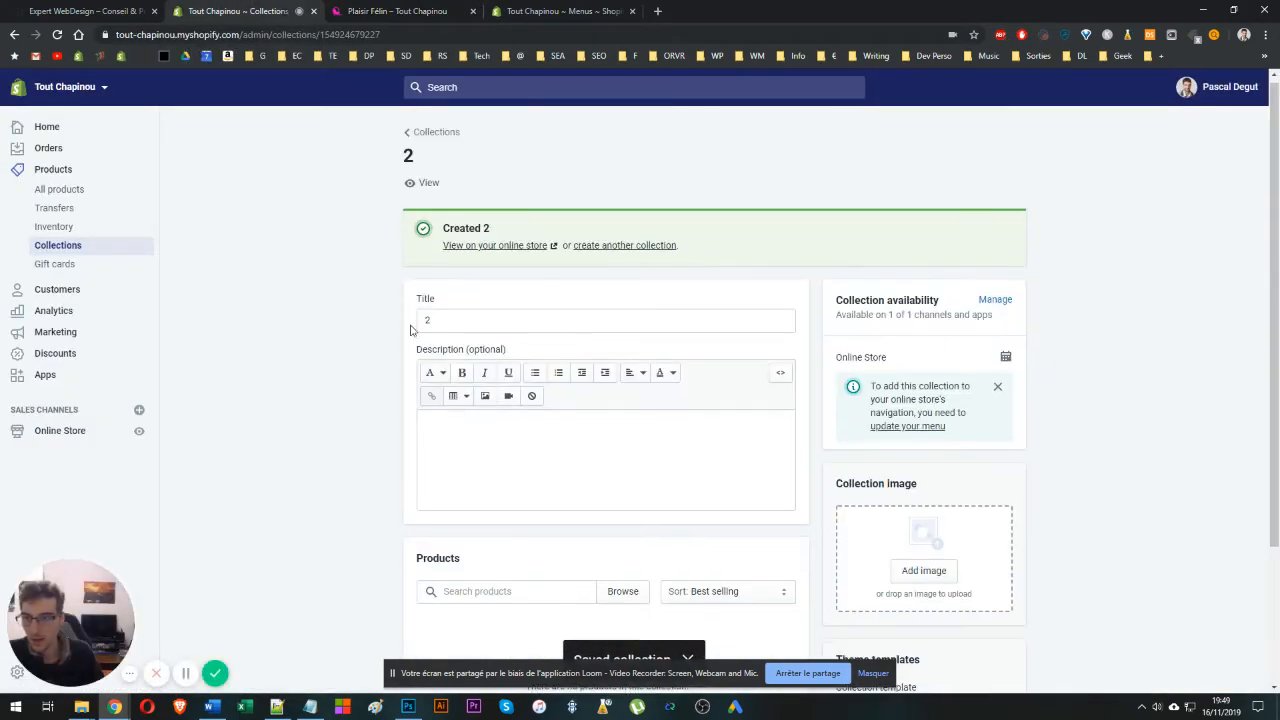
scroll(600, 462, down, 2)
click(622, 409)
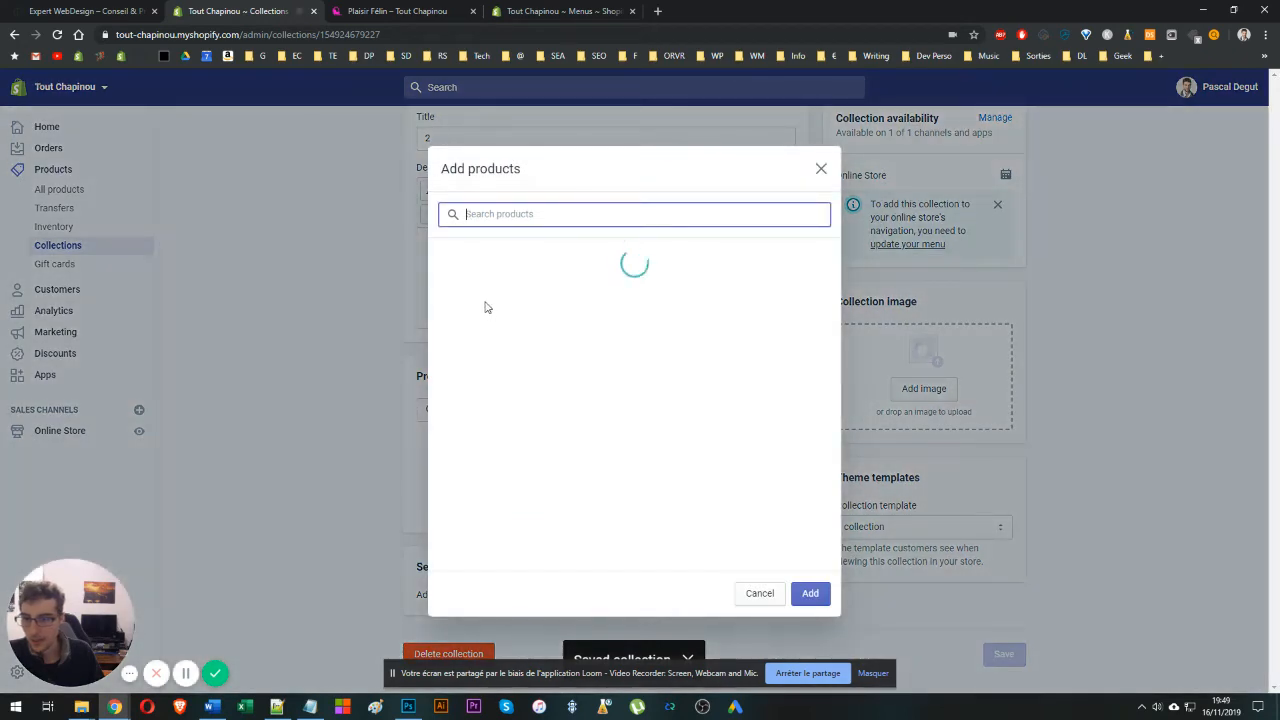
scroll(510, 370, down, 10)
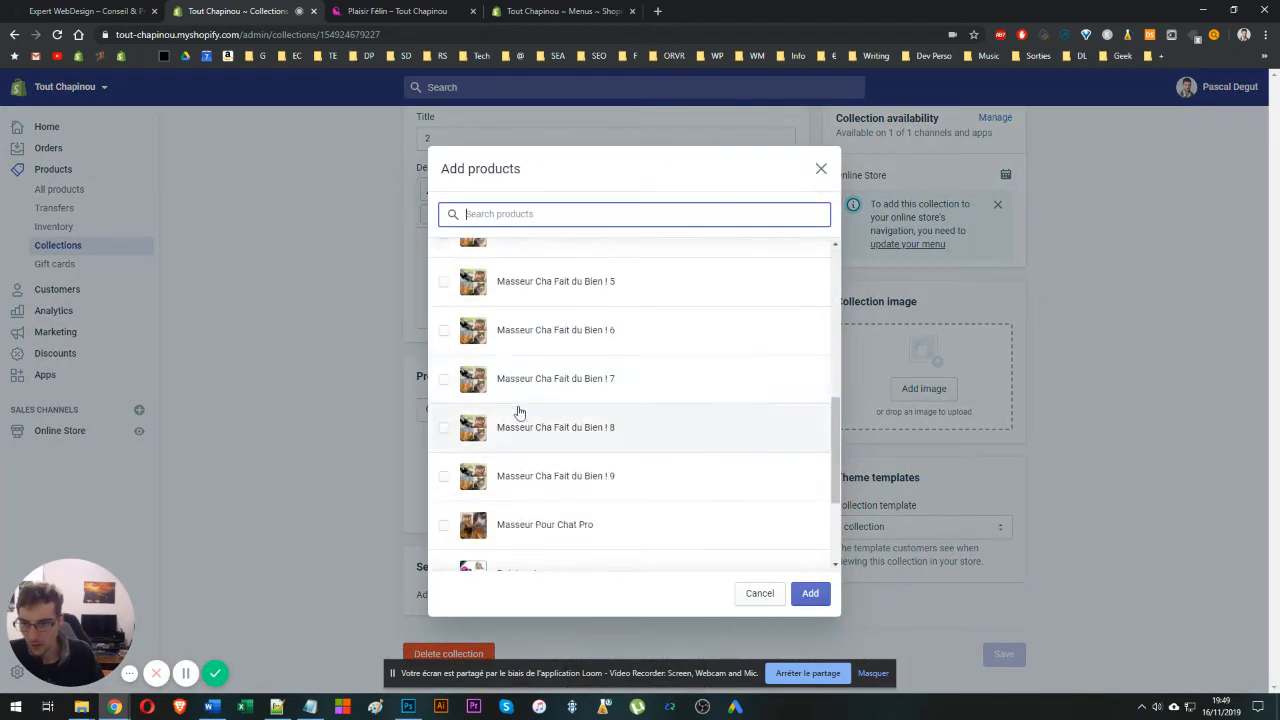
click(490, 452)
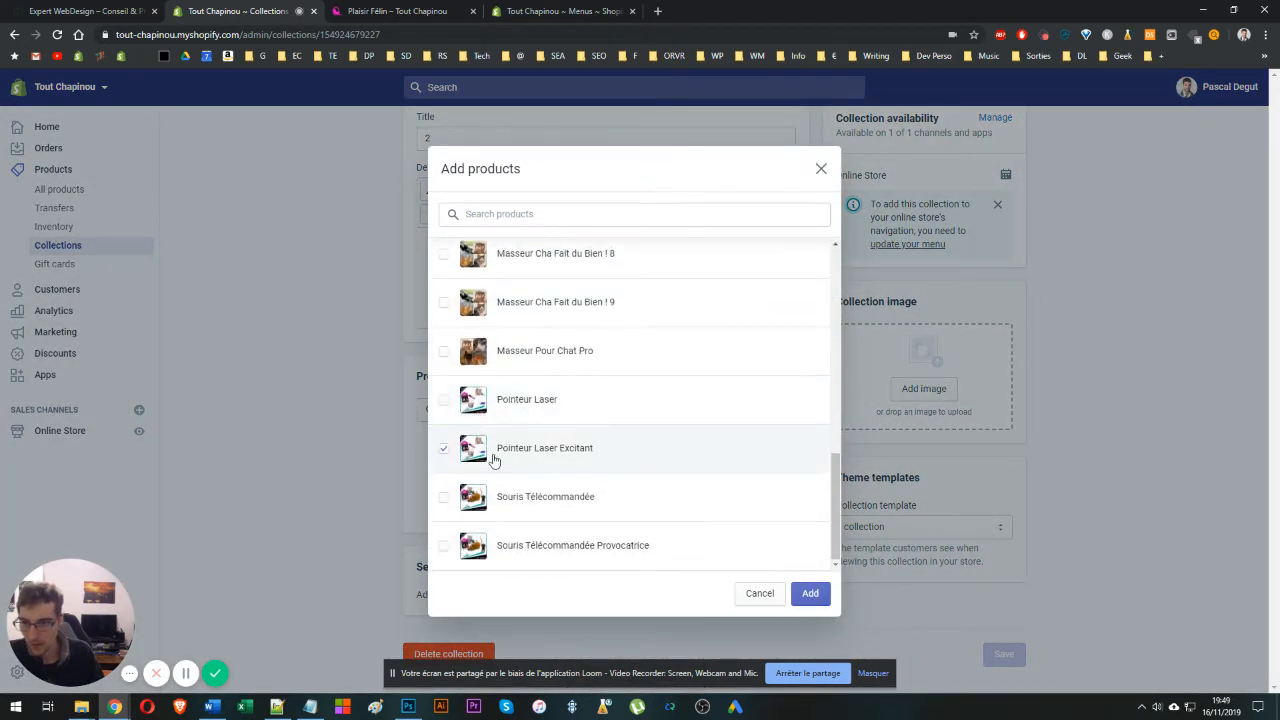
click(809, 594)
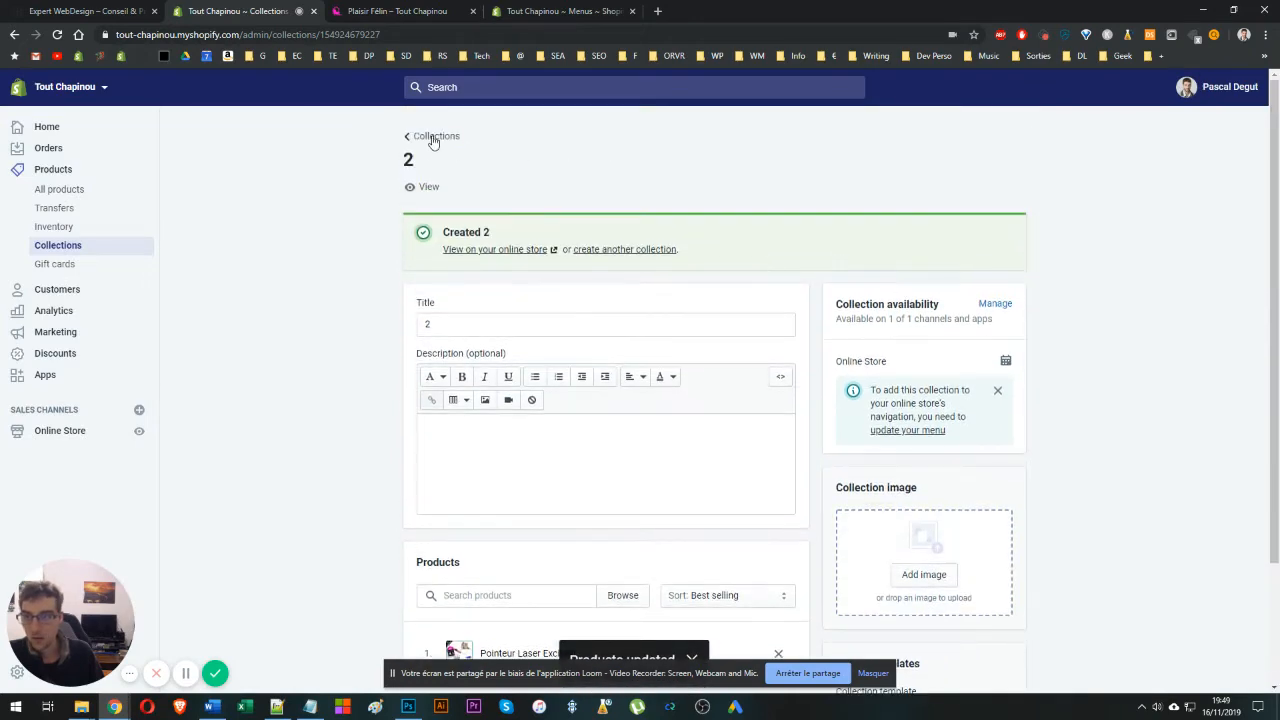
- Create another collection from the collections list with the Manual type and the title "3", and save it
click(407, 15)
click(250, 11)
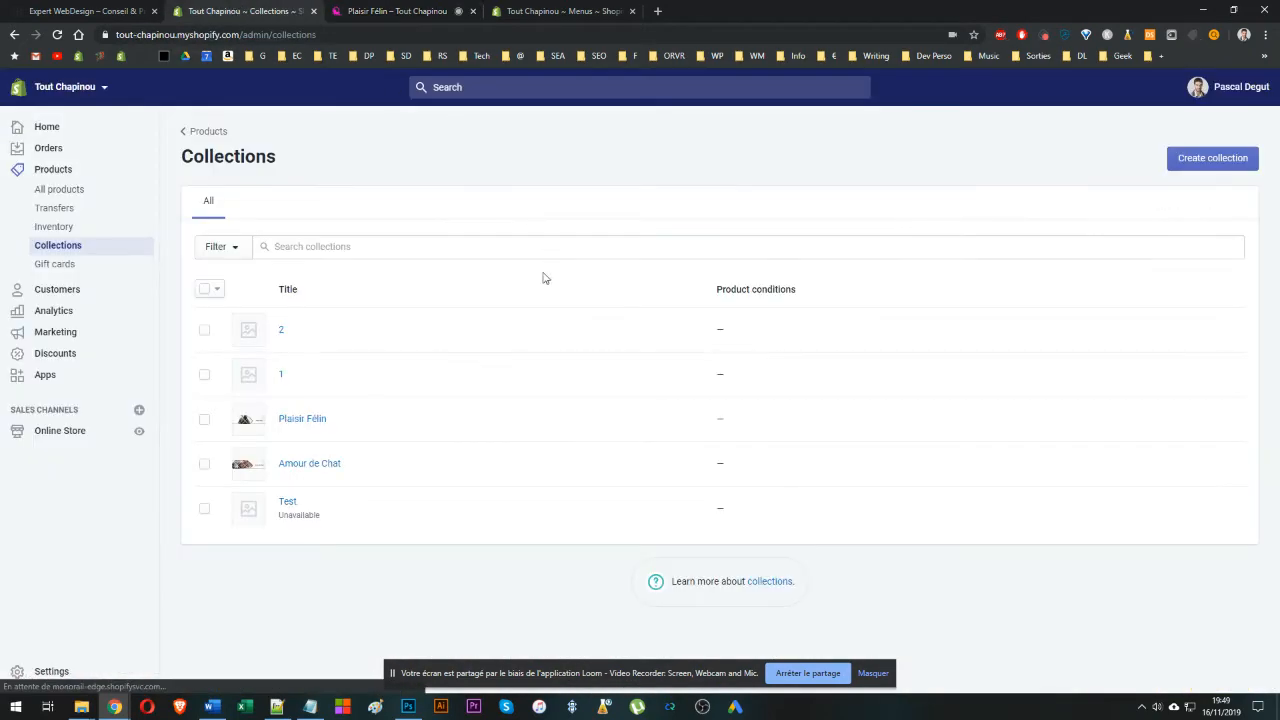
click(1211, 157)
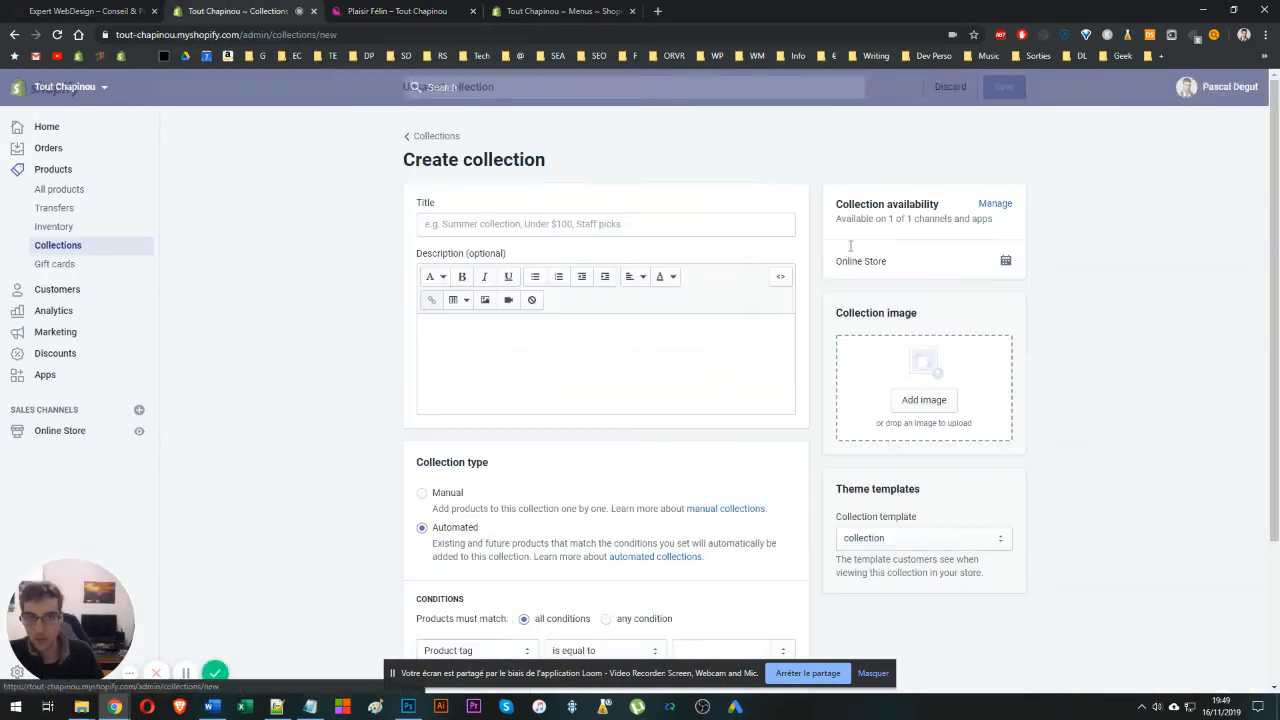
click(422, 492)
click(513, 217)
text(3)
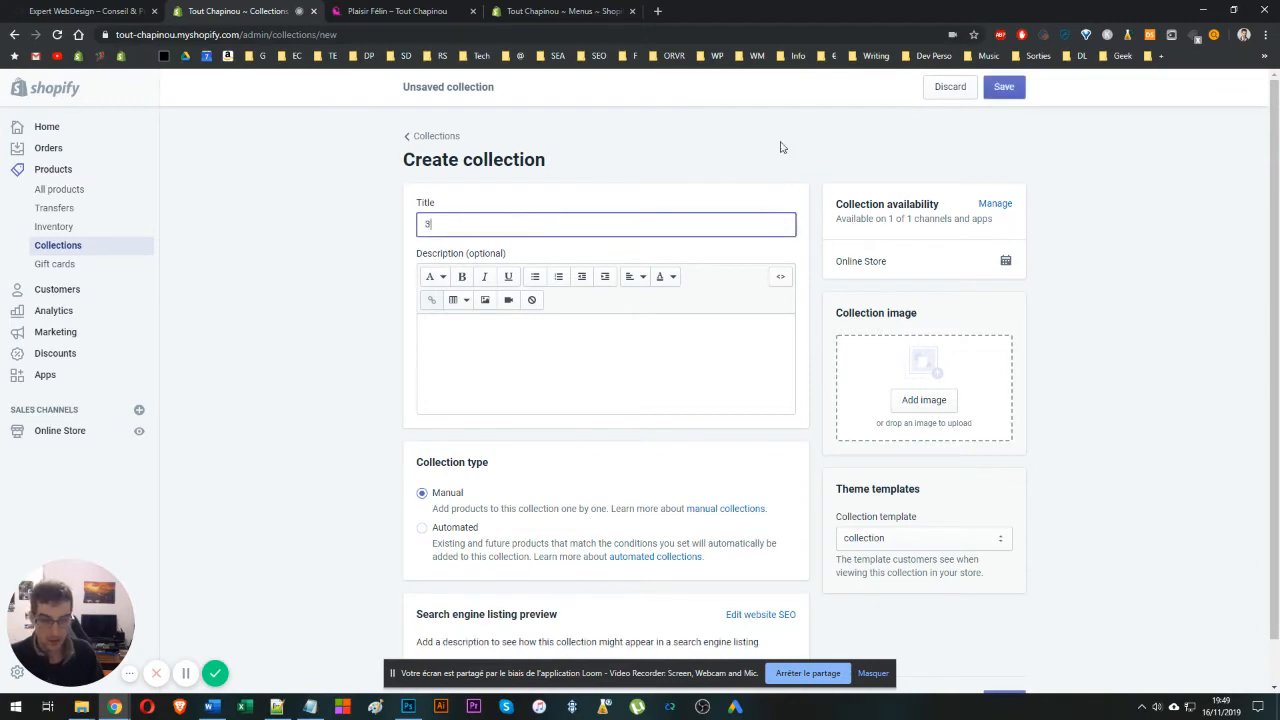
click(1004, 87)
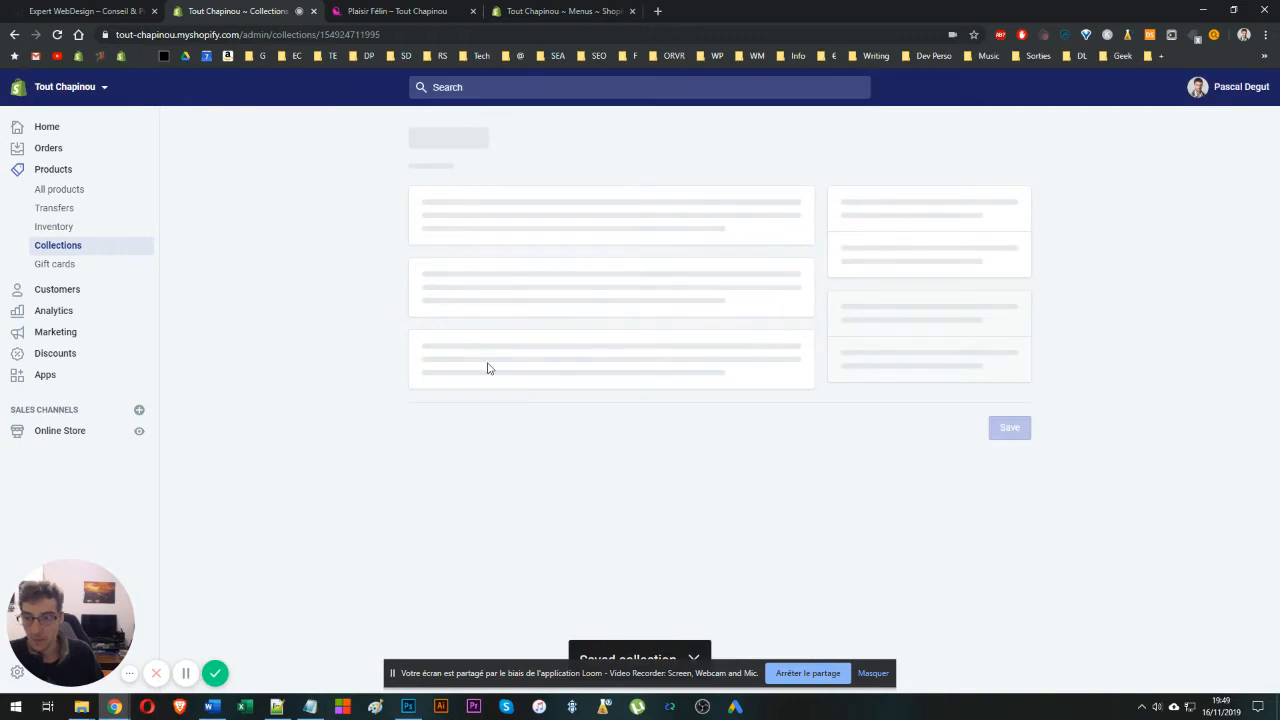
- Reopen collection "3" from the collections list and add the product Souris Télécommandée to it
scroll(496, 362, down, 3)
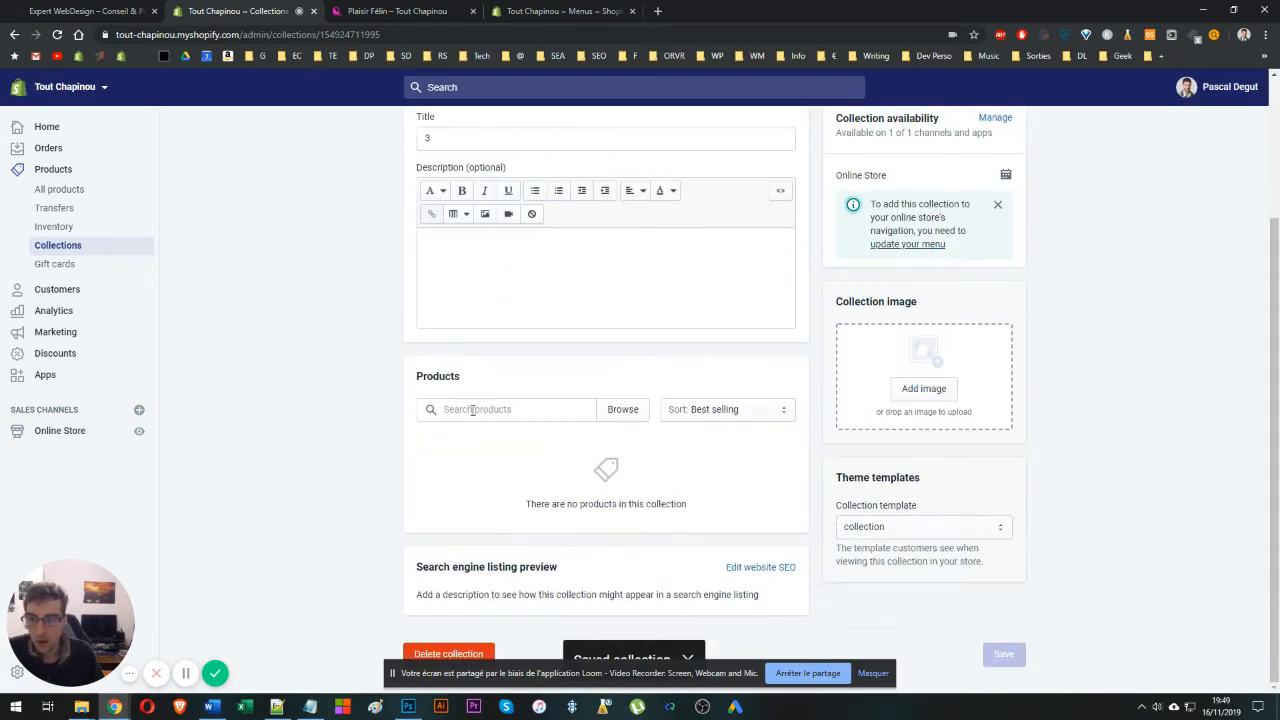
scroll(880, 366, up, 2)
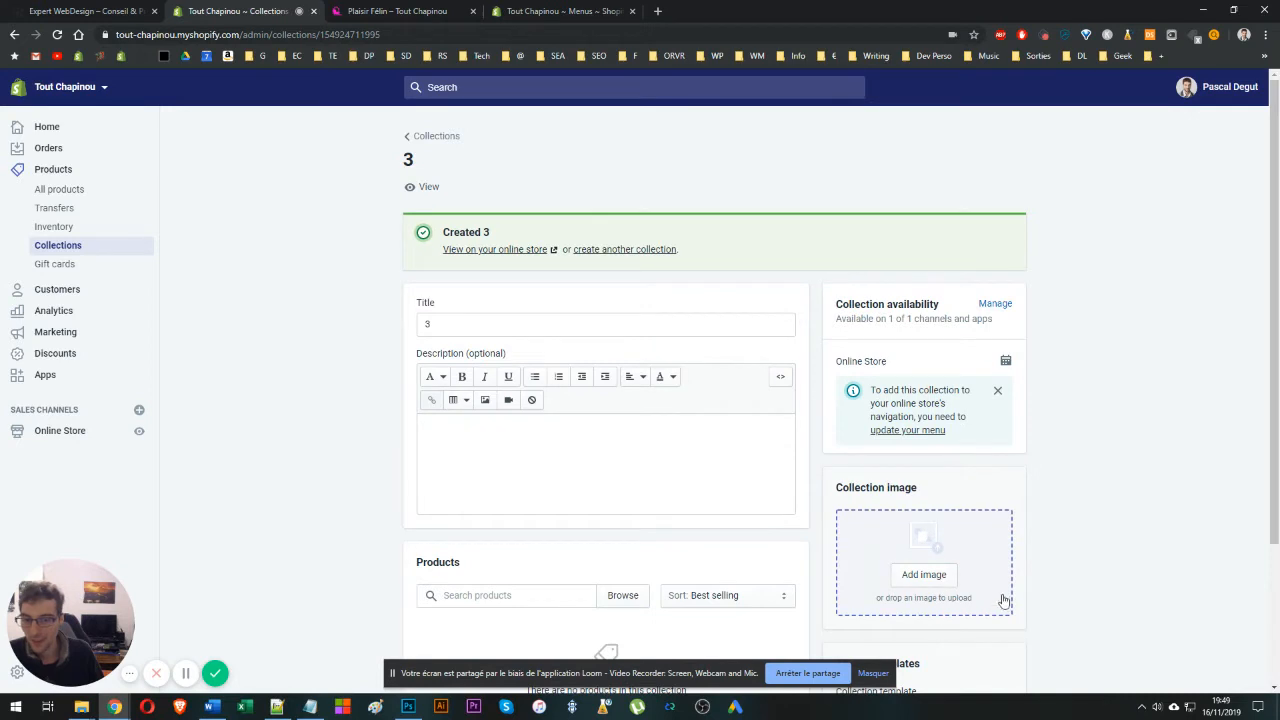
click(420, 138)
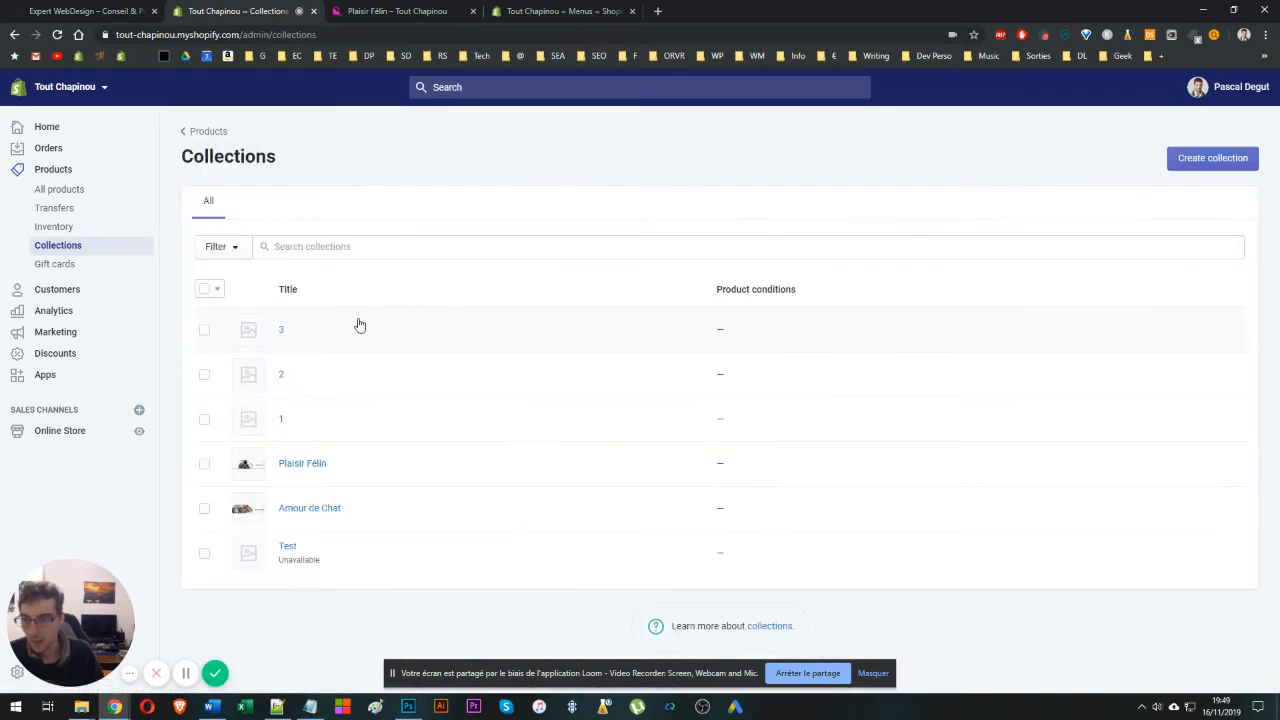
click(284, 330)
scroll(334, 374, down, 1)
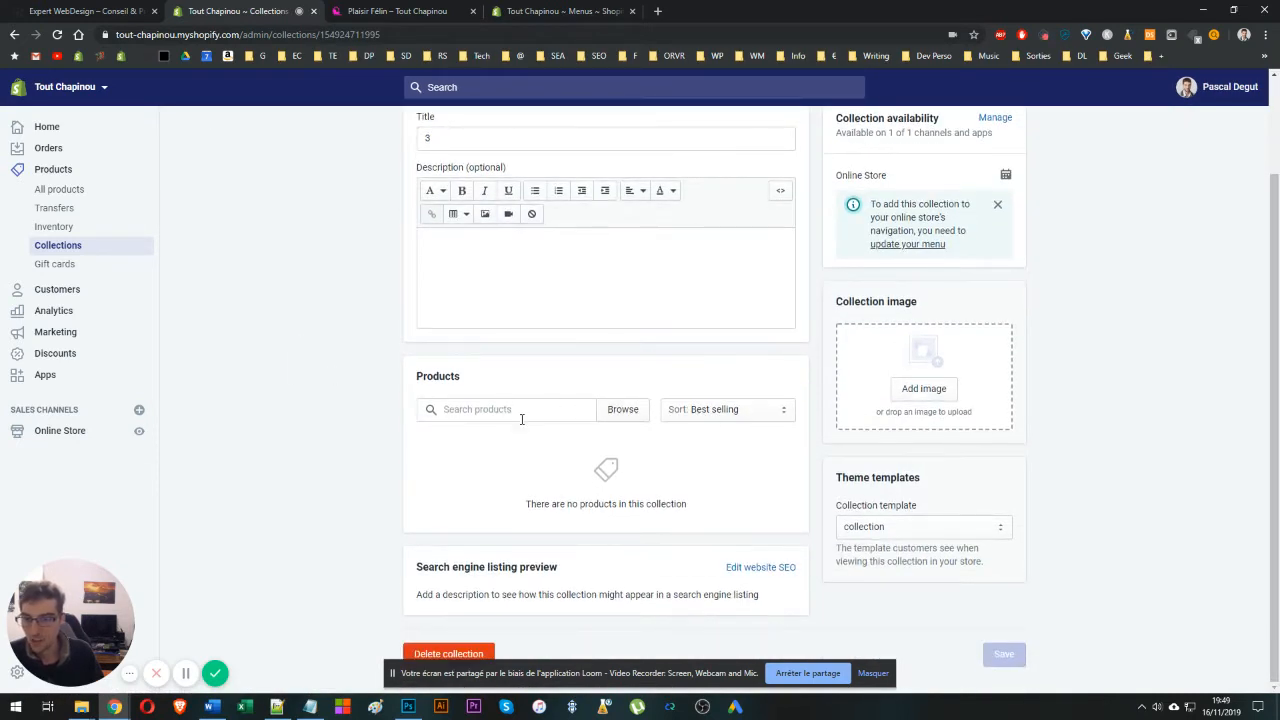
click(615, 411)
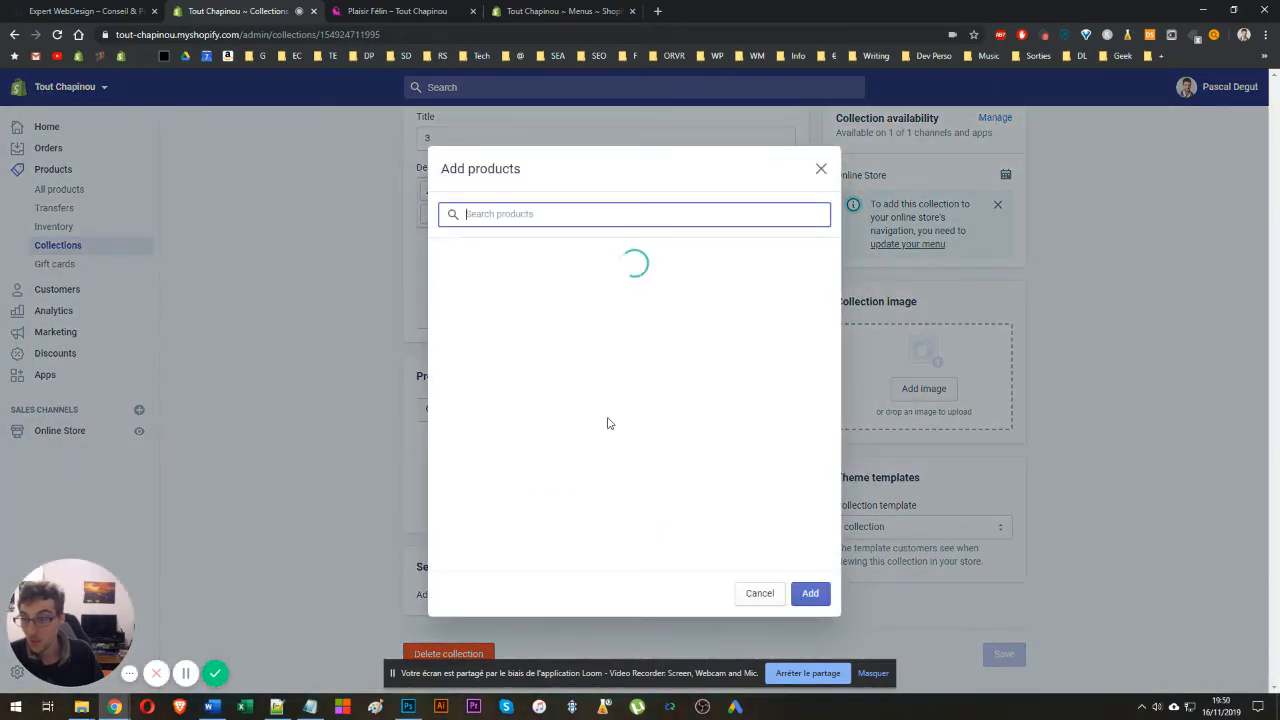
scroll(591, 371, down, 5)
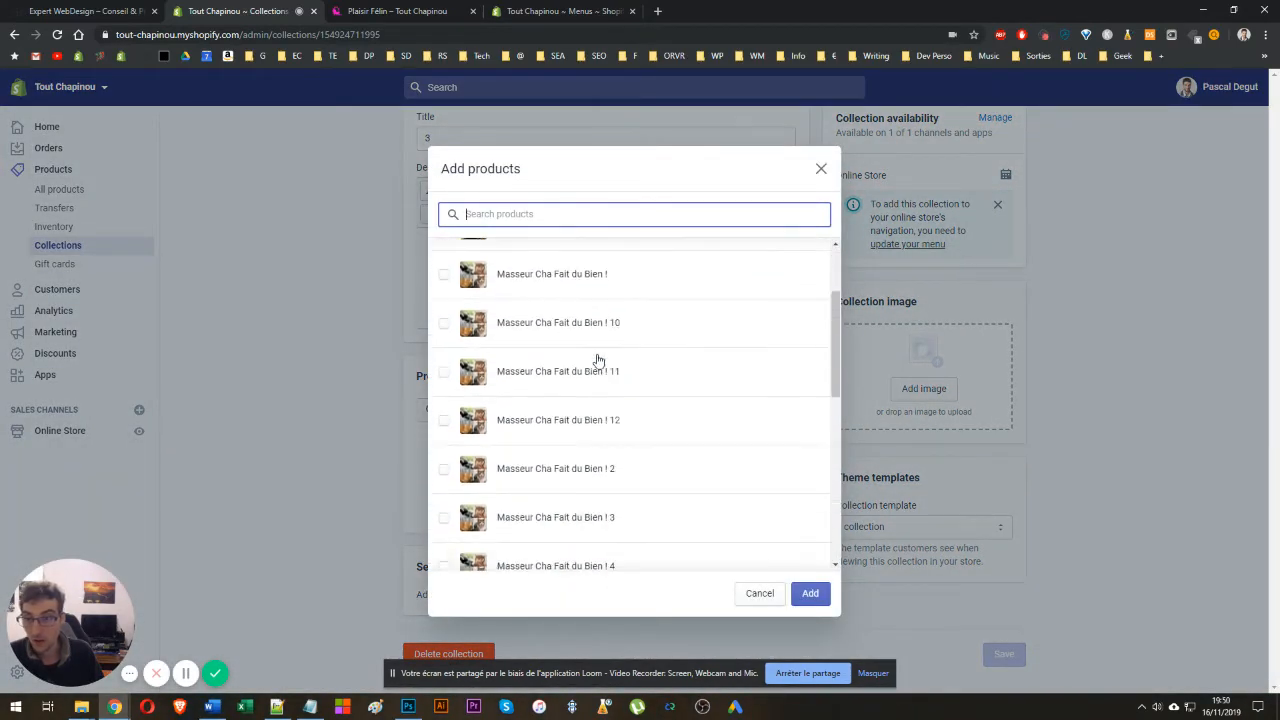
scroll(590, 356, up, 2)
scroll(551, 375, down, 5)
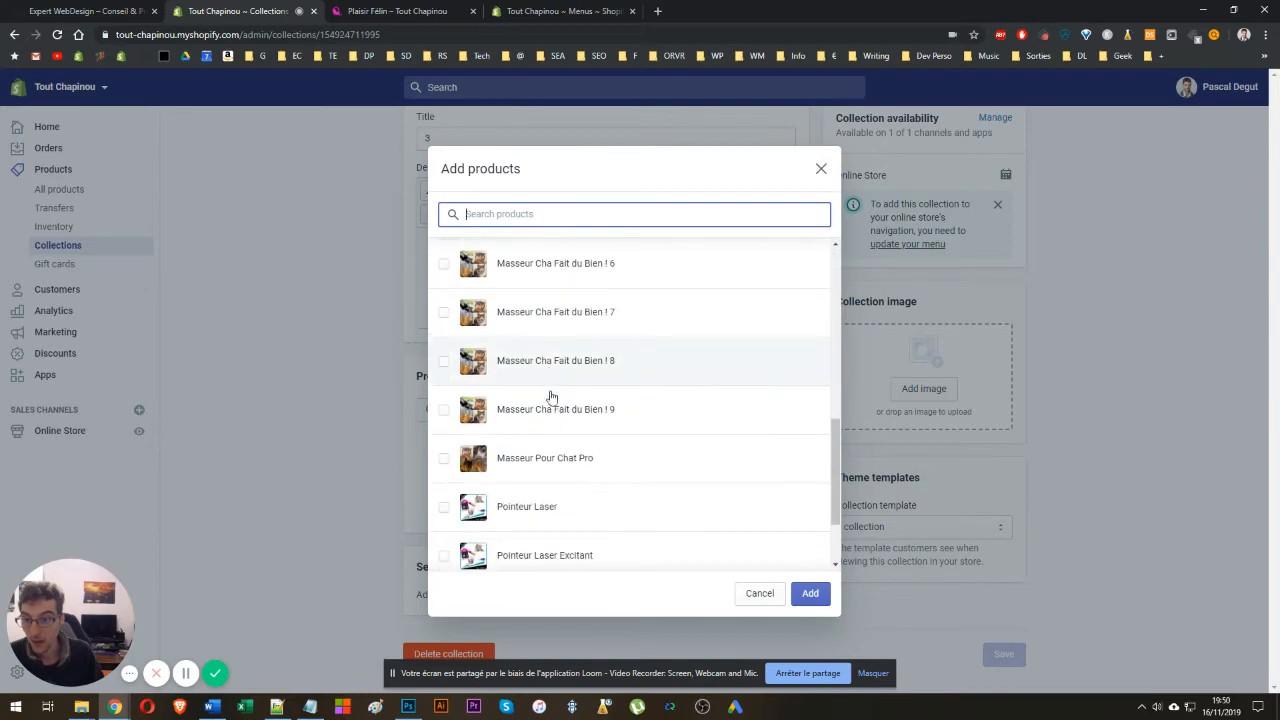
scroll(551, 397, down, 2)
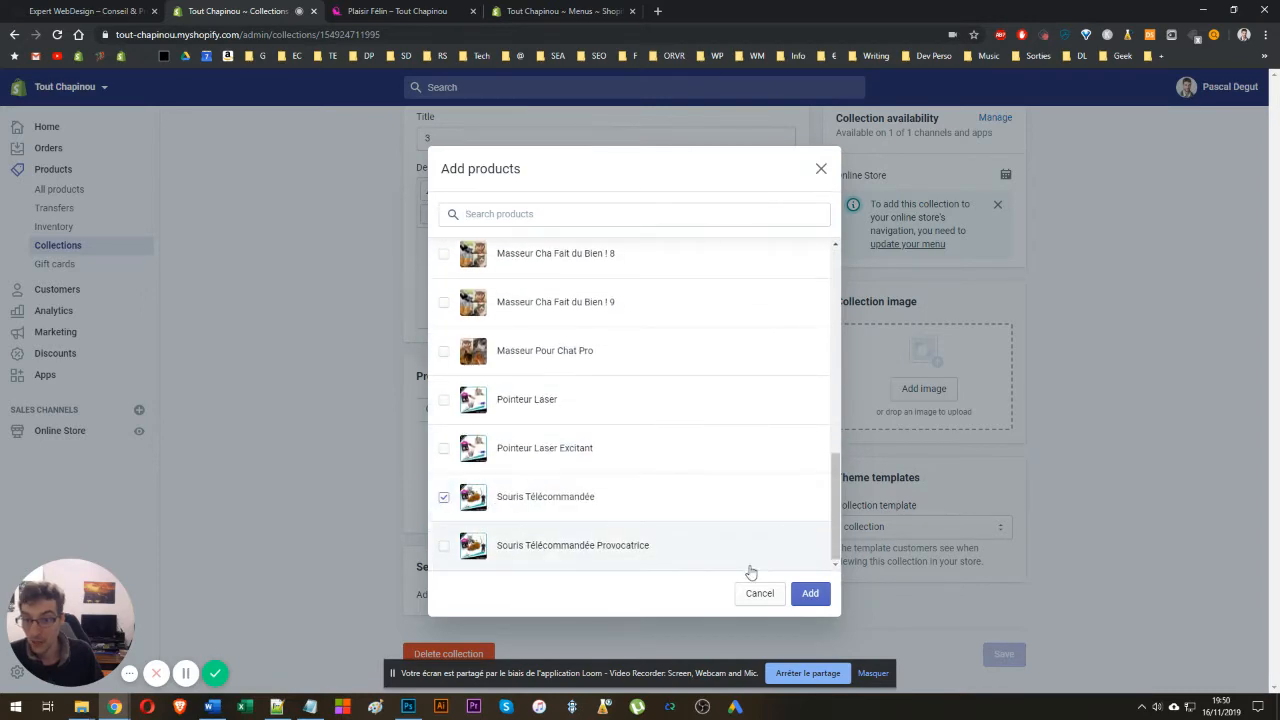
click(802, 600)
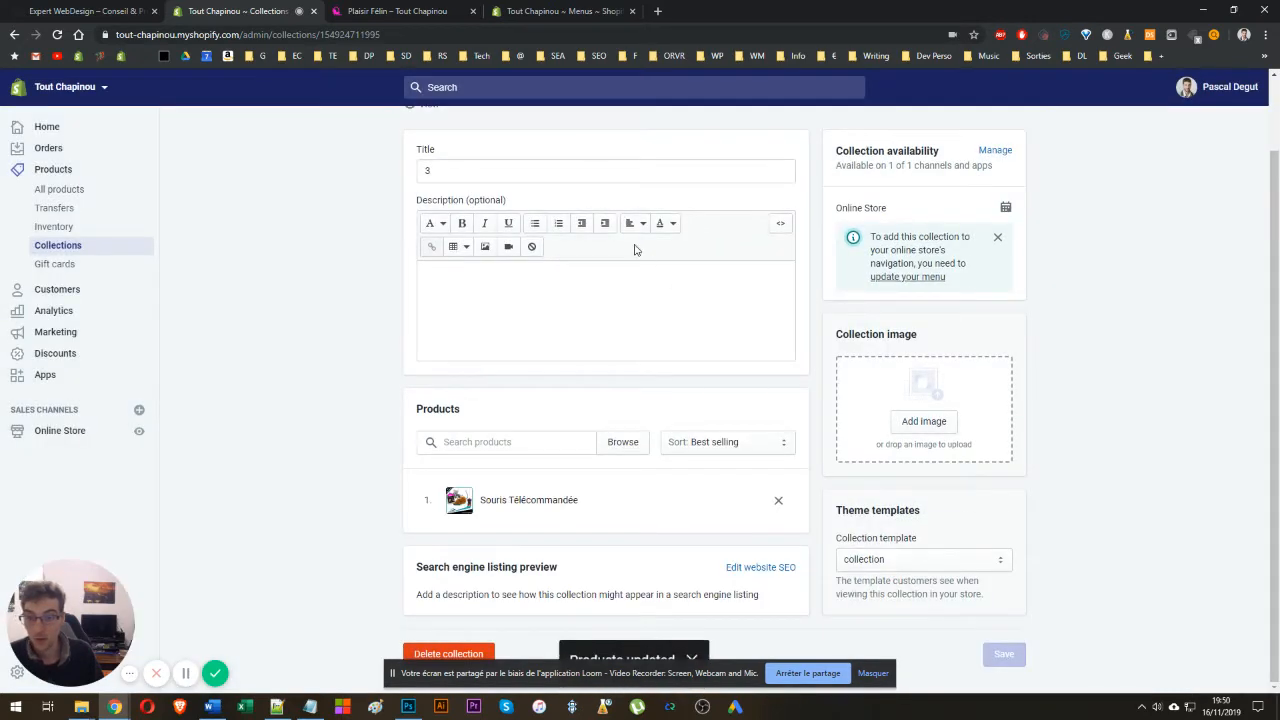
- Examine the Collections section on the storefront home page, then return to the collections list in the admin
click(434, 9)
click(119, 110)
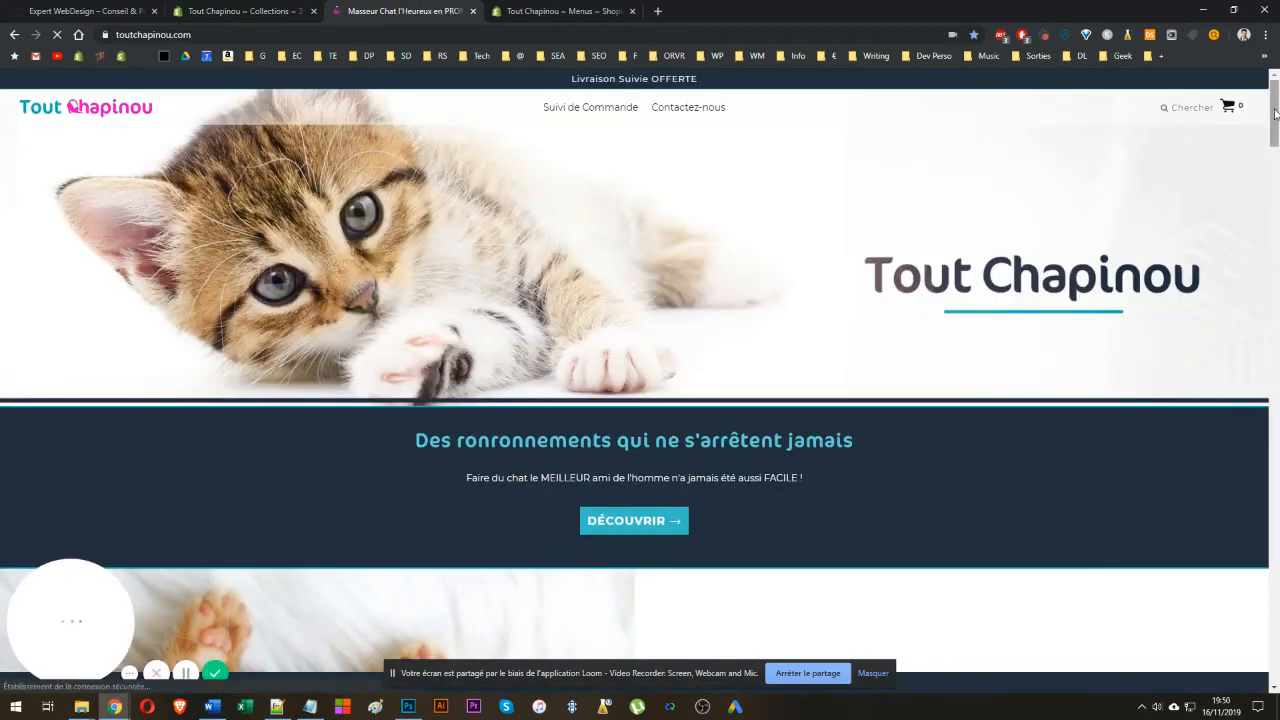
drag(1275, 115, 1260, 468)
scroll(1174, 329, up, 10)
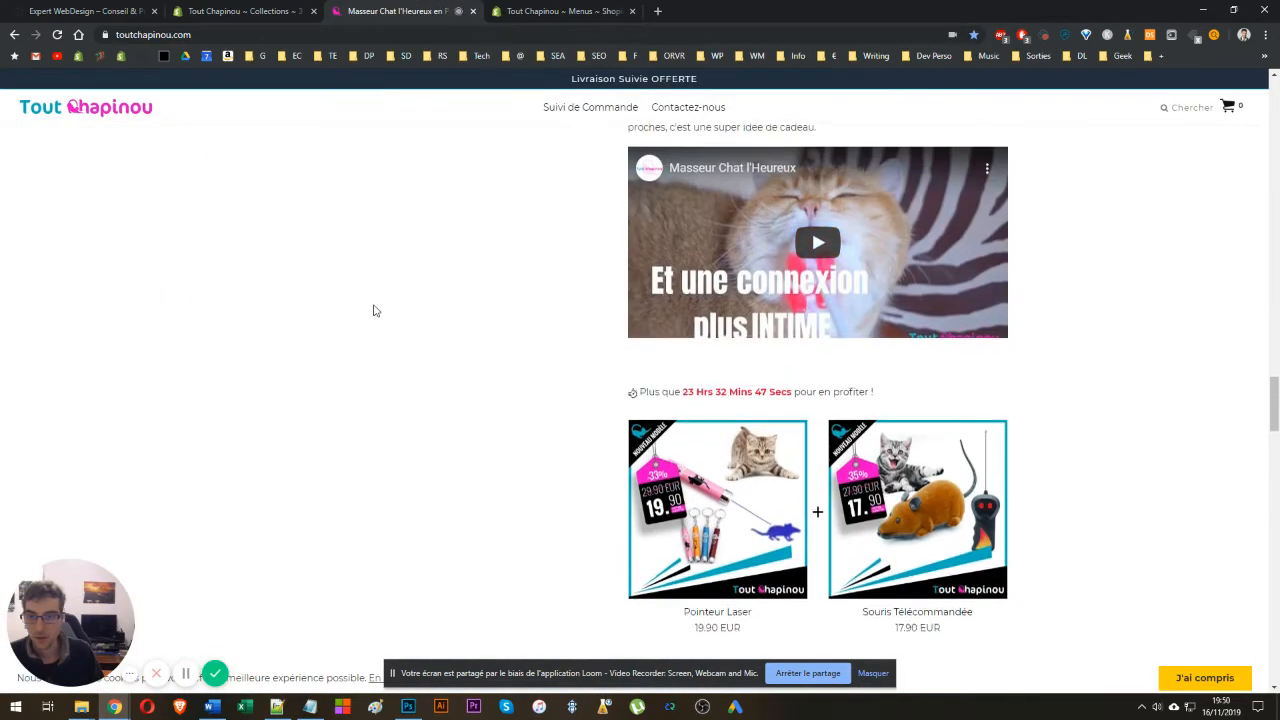
scroll(380, 303, down, 10)
scroll(306, 425, up, 3)
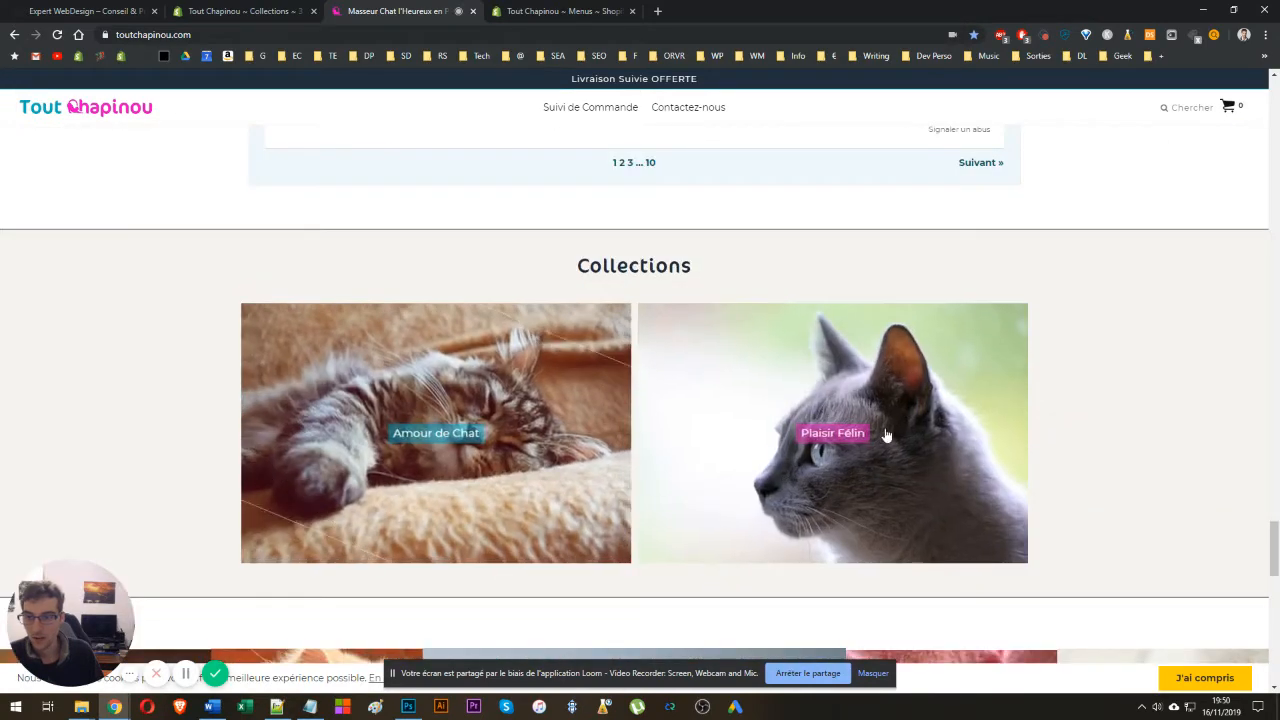
key(ctrl+shift+Tab)
scroll(360, 418, up, 2)
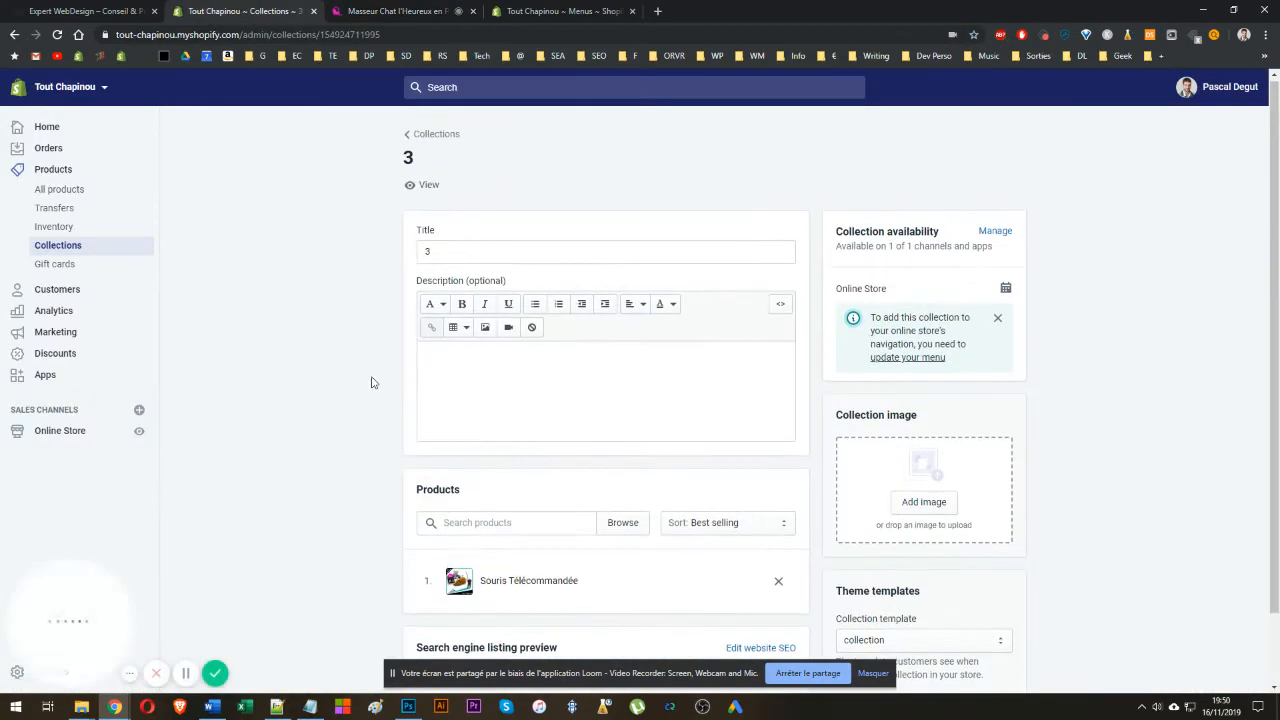
click(420, 134)
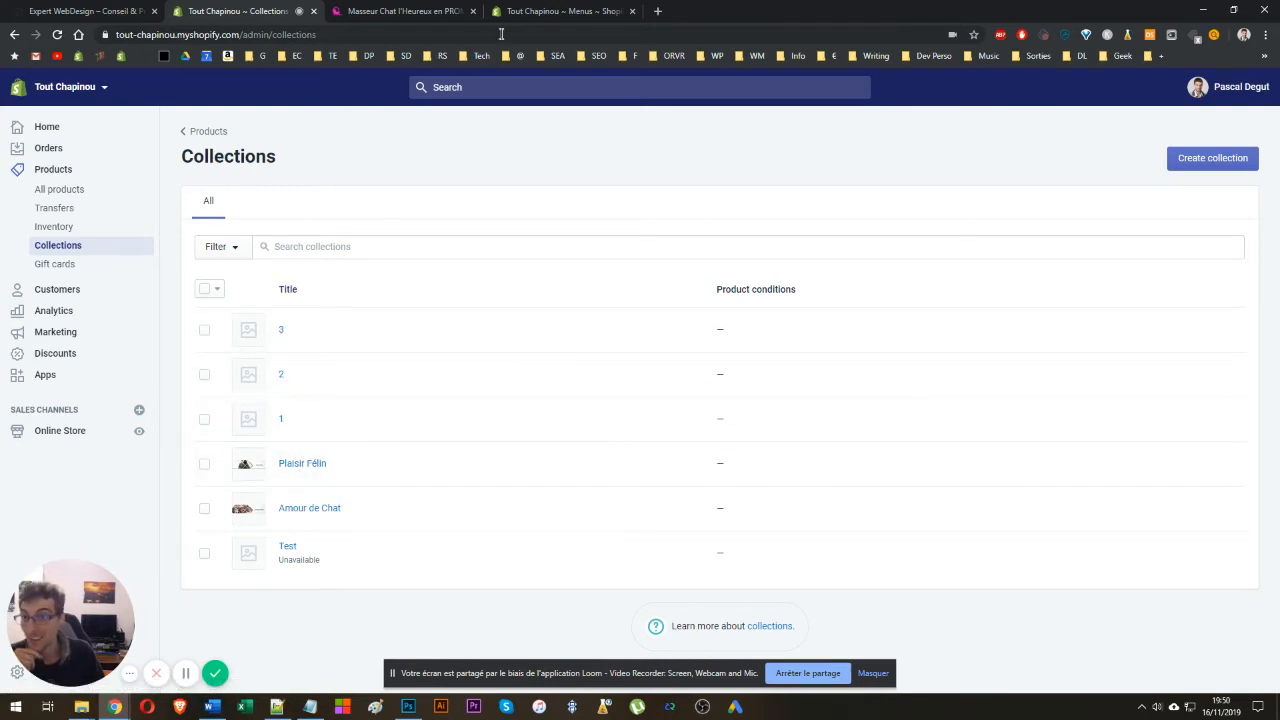
- Place the navigation menus browser tab beside the collections tab, and check the storefront's Collections section against the menus list
drag(510, 12, 383, 57)
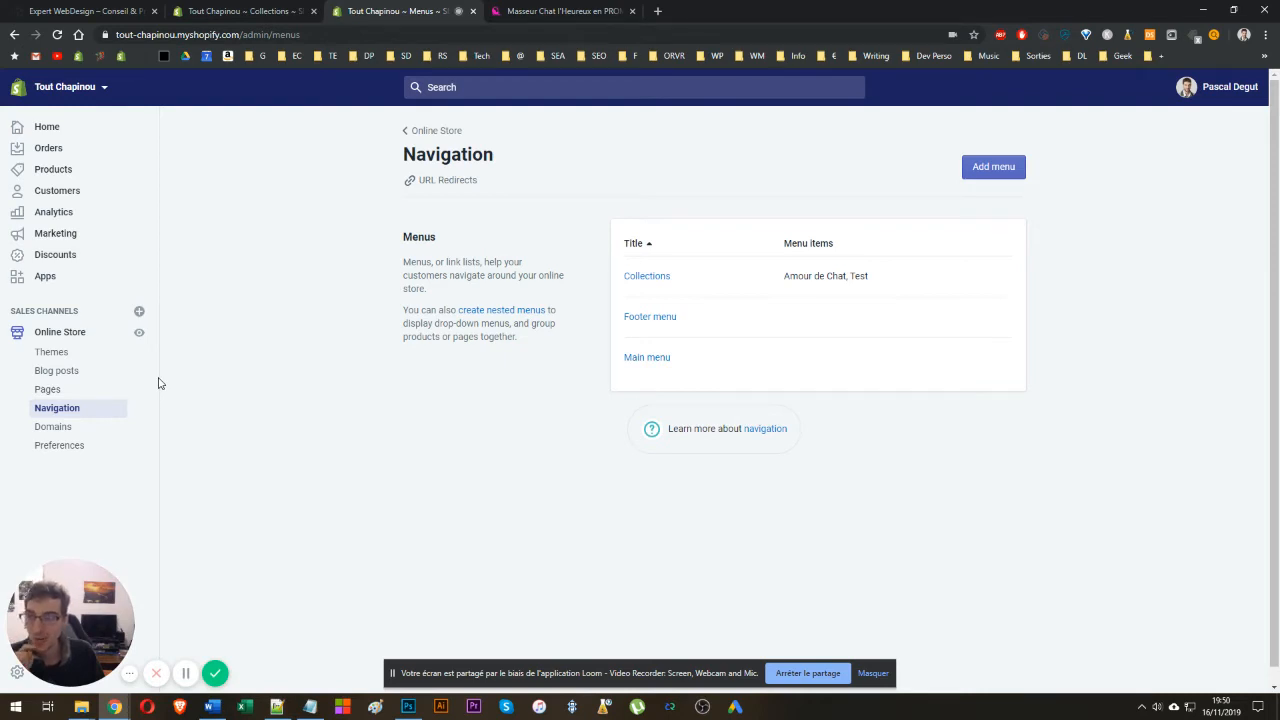
click(560, 11)
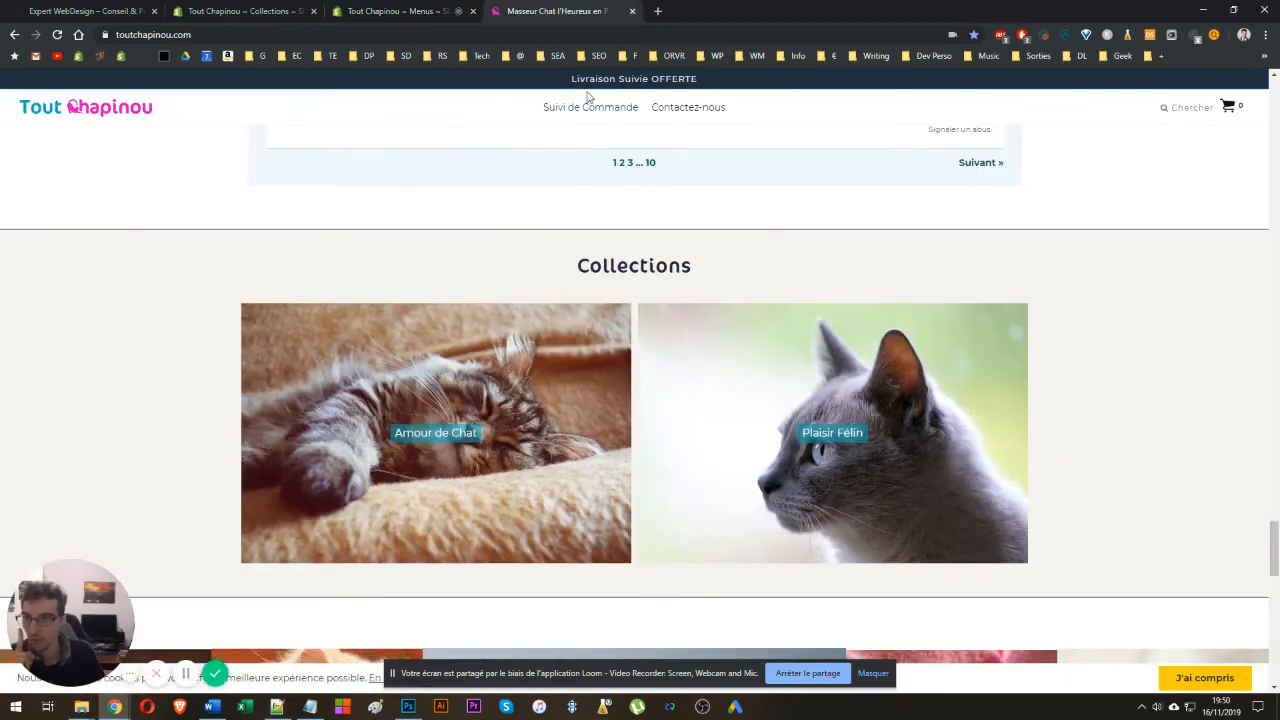
click(441, 7)
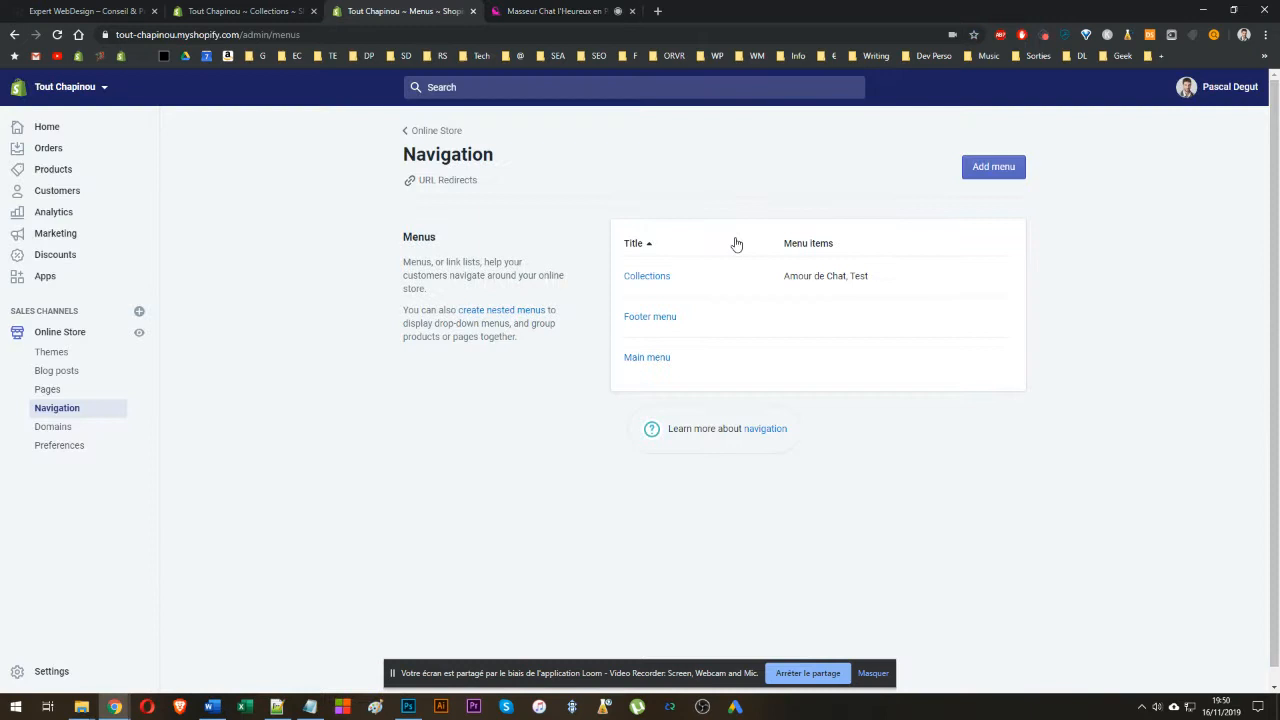
- View the Plaisir Félin collection on the storefront, copy the handle plaisir-felin from its URL, and highlight the link list instructions on the page
click(219, 8)
click(290, 466)
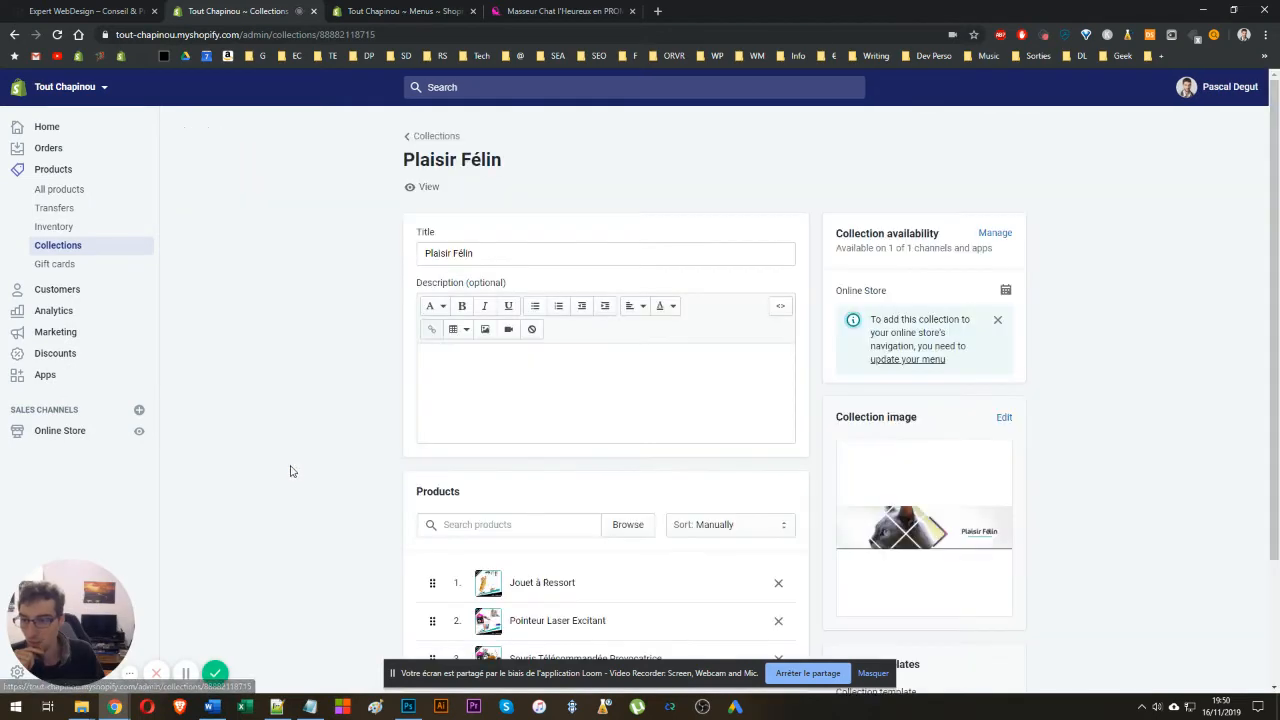
scroll(308, 443, down, 2)
scroll(537, 143, up, 2)
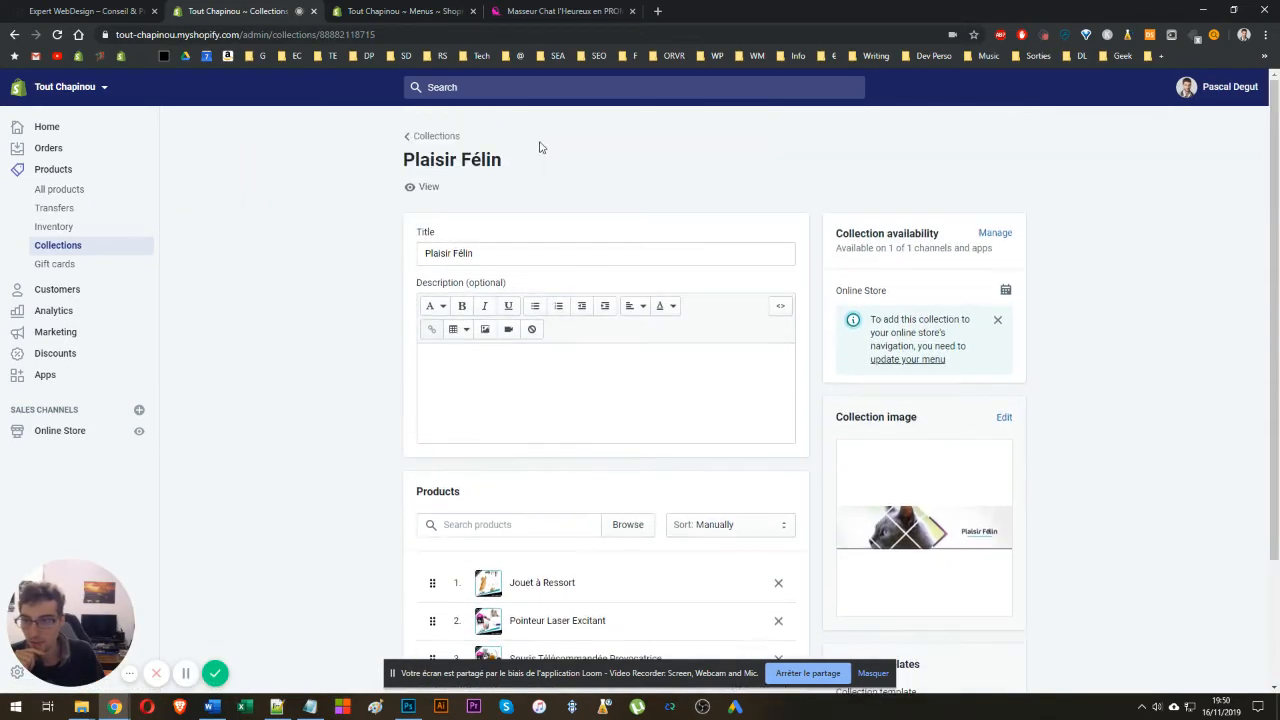
click(414, 192)
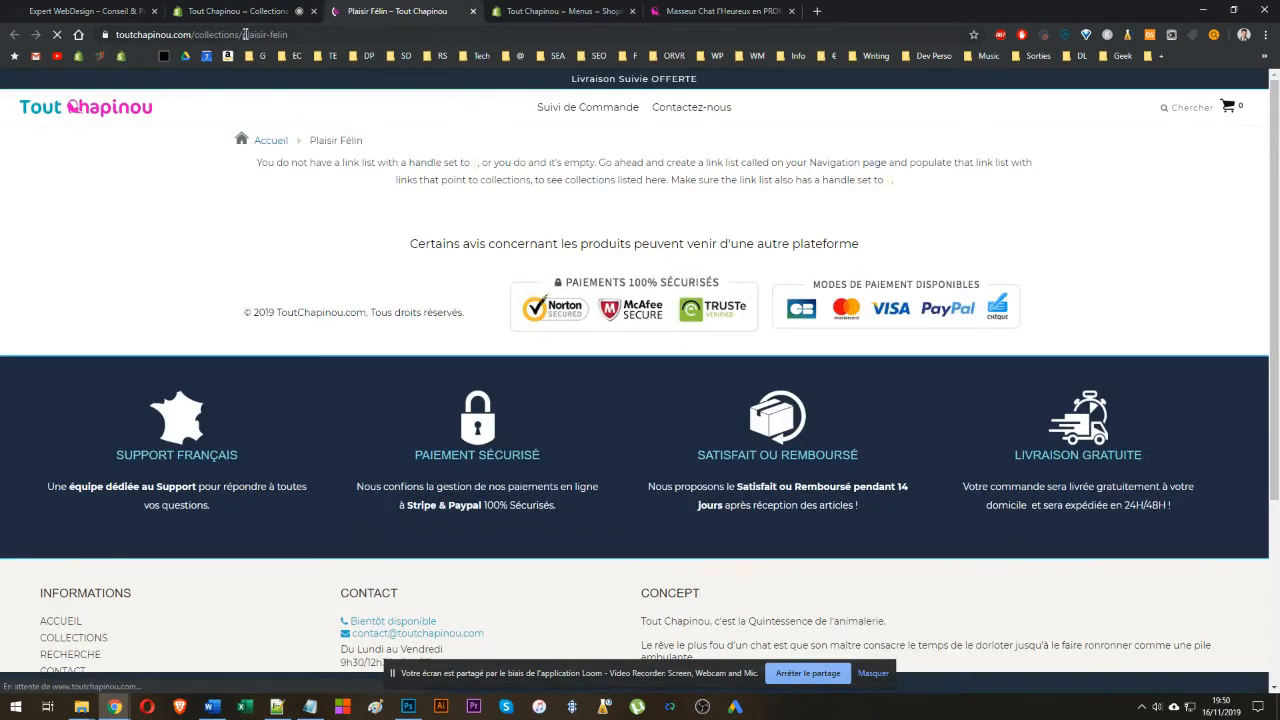
drag(243, 35, 354, 36)
key(ctrl+c)
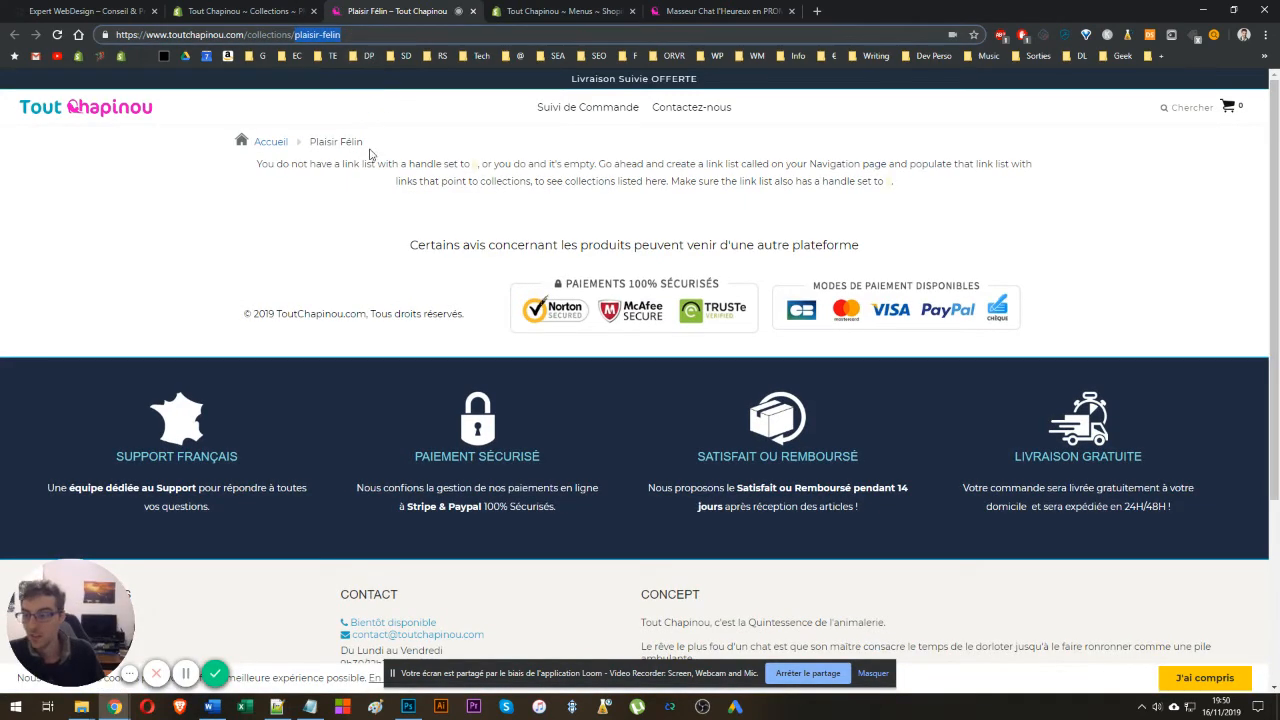
drag(888, 181, 208, 177)
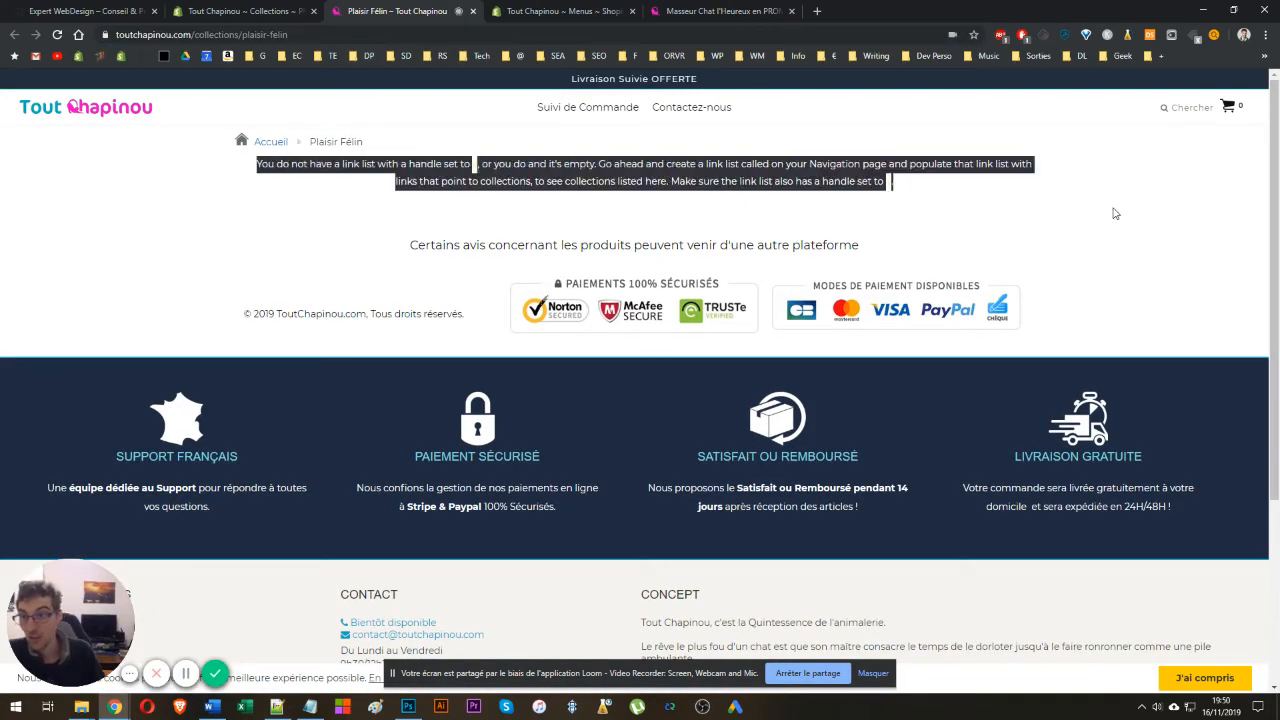
- Review the Plaisir Félin collection's products and template in the admin against the link list instructions on its storefront page
click(291, 7)
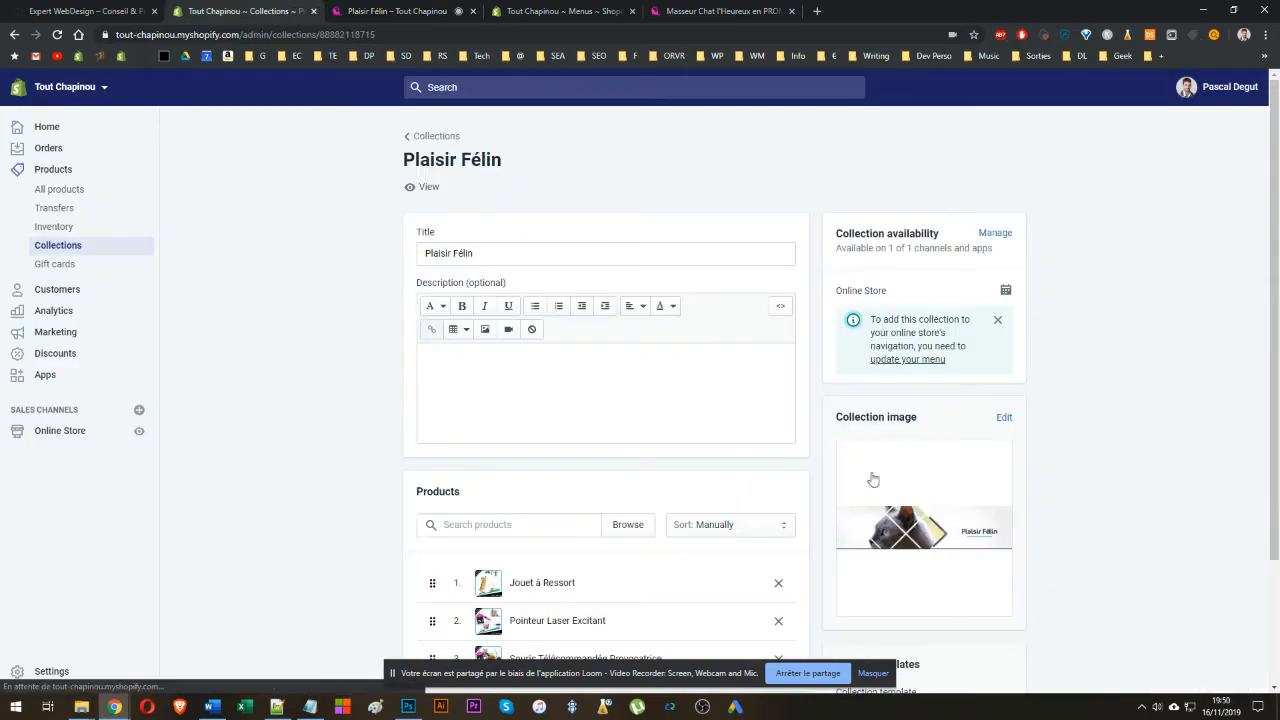
scroll(871, 480, down, 2)
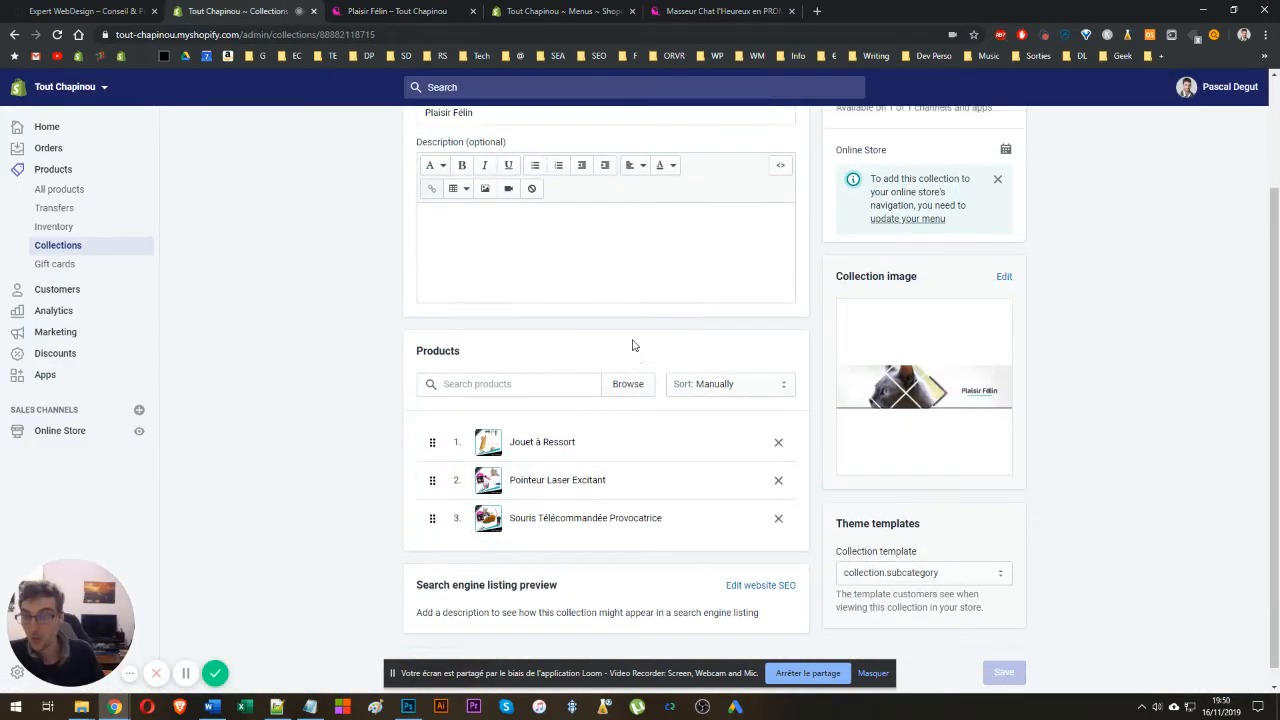
click(395, 11)
drag(239, 168, 949, 193)
click(938, 204)
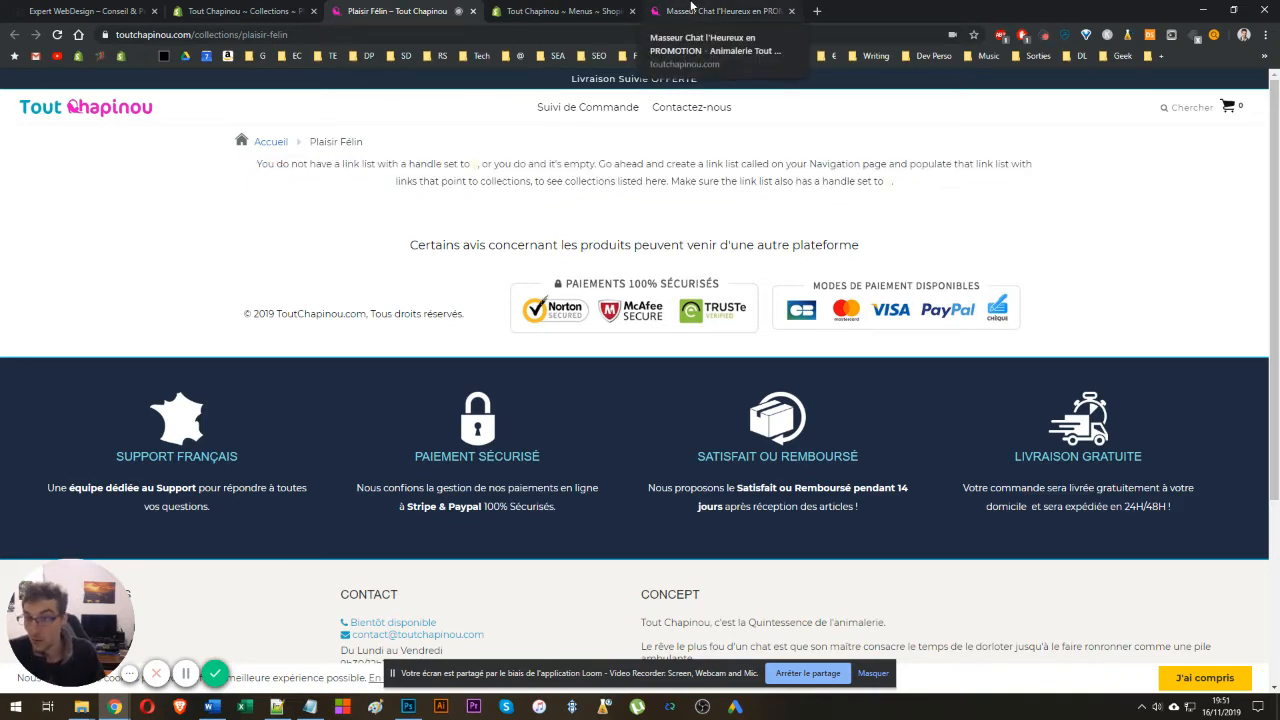
click(691, 7)
click(400, 11)
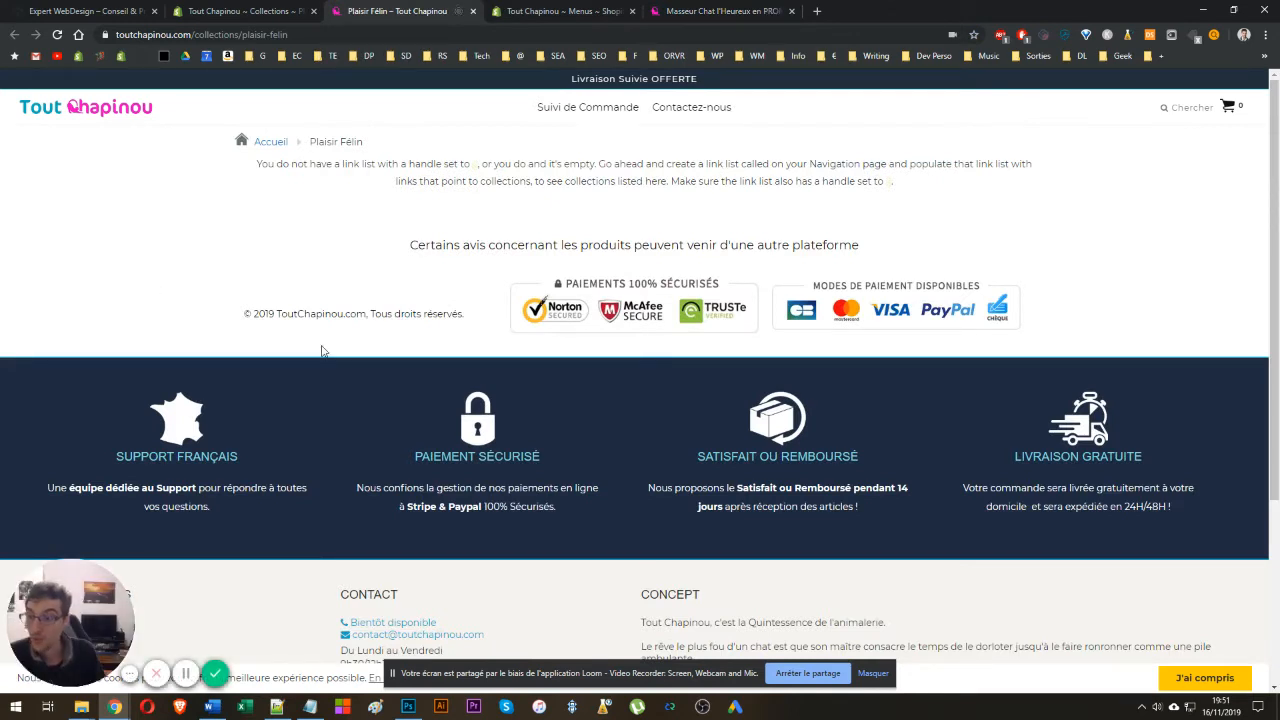
drag(854, 203, 362, 163)
click(366, 181)
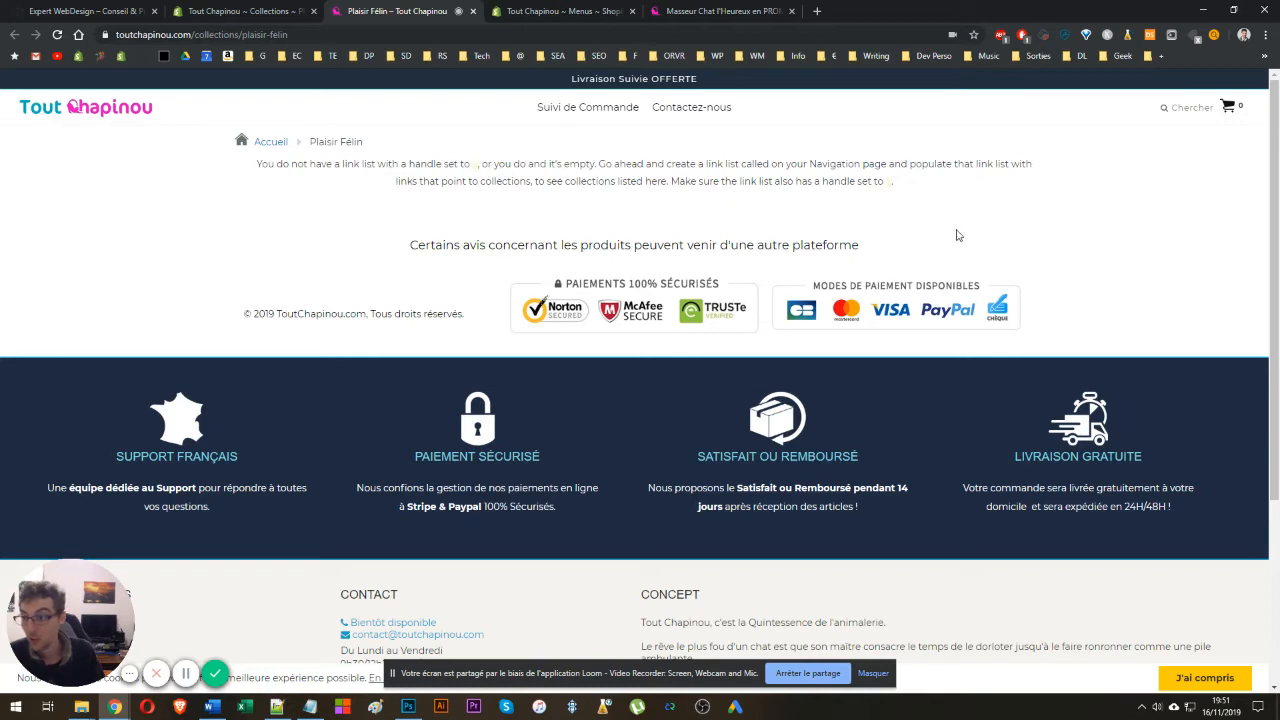
click(236, 8)
scroll(356, 364, down, 3)
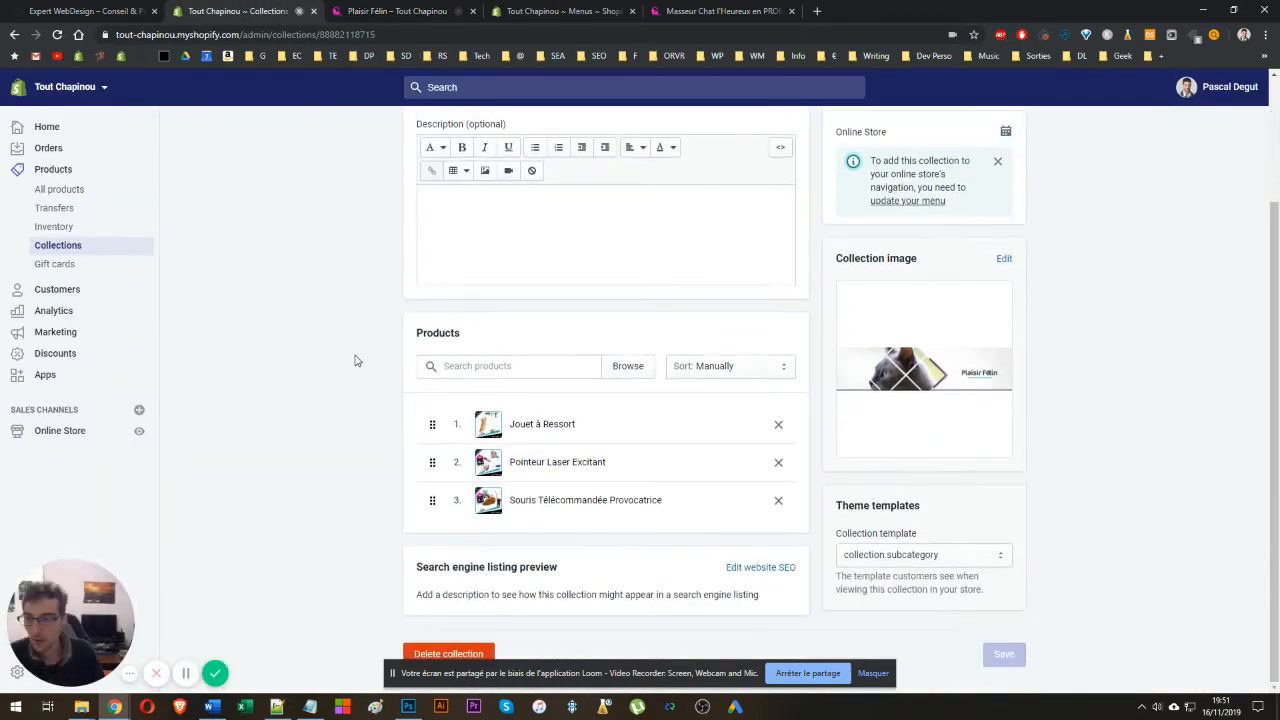
scroll(357, 357, up, 3)
- Move the menus browser tab beside the collections tab and start a new navigation menu titled plaisir-felin, keeping its default handle plaisir-felin
drag(575, 11, 406, 8)
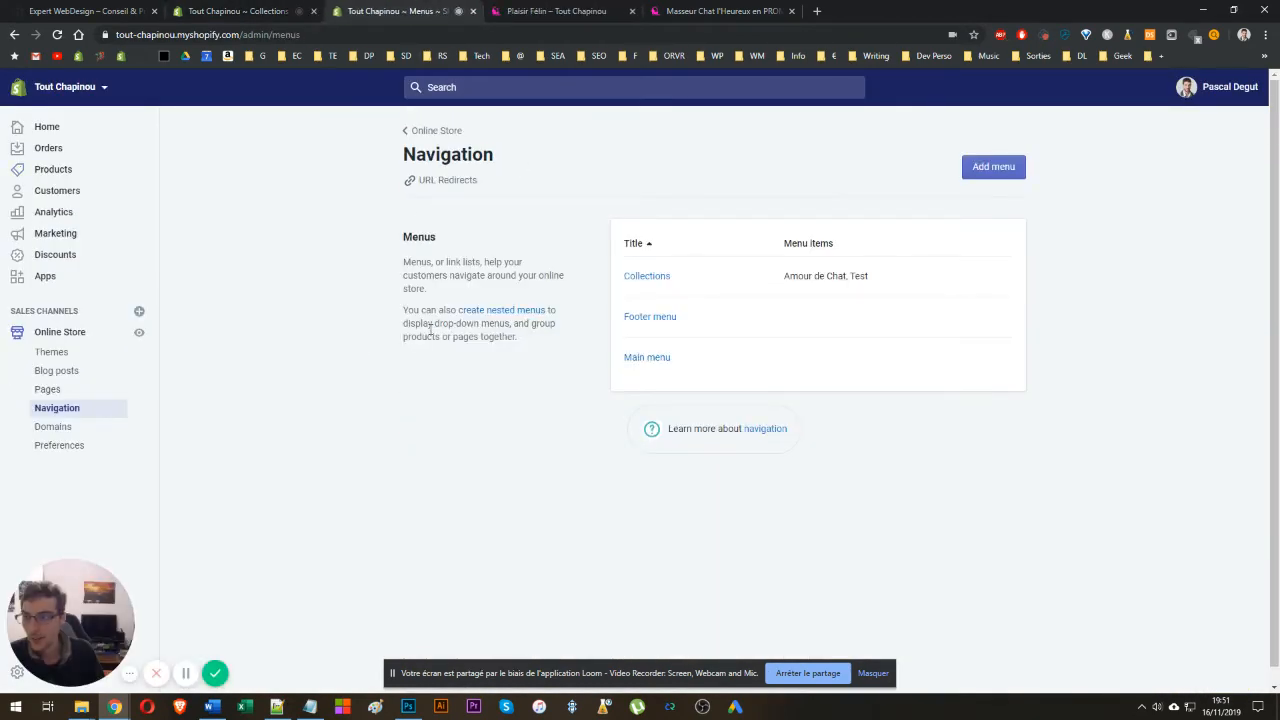
click(996, 168)
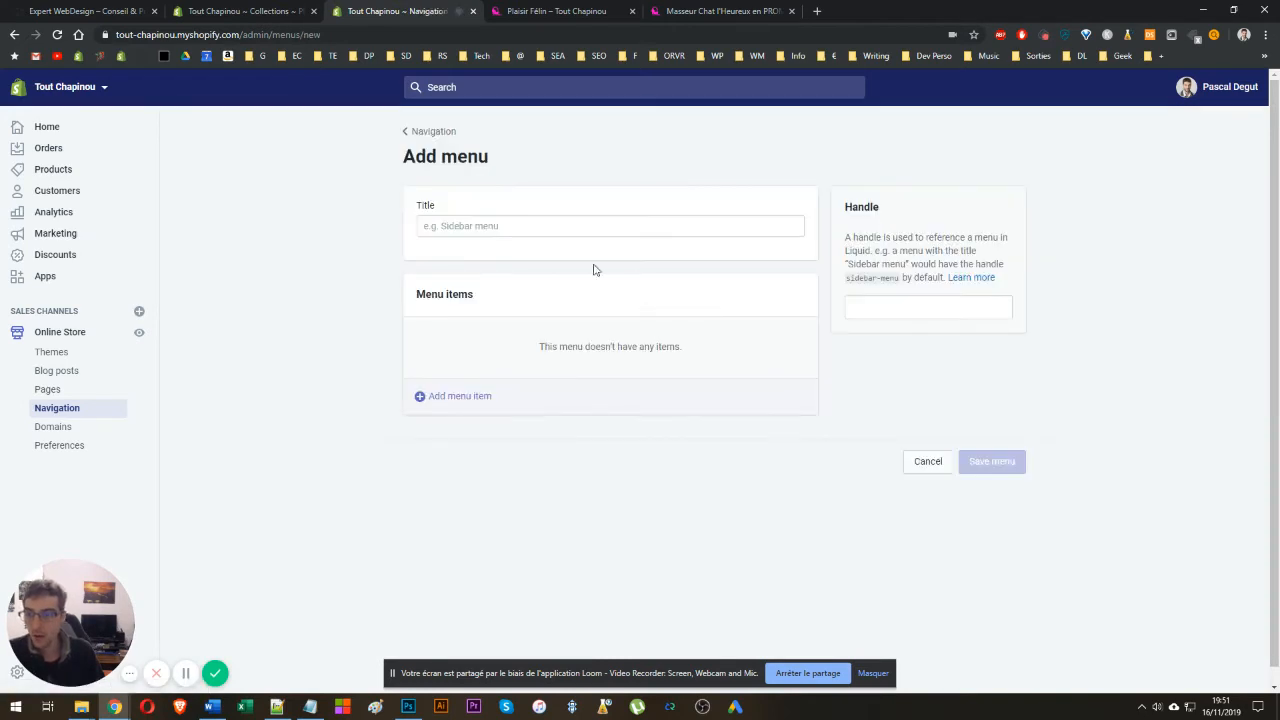
click(509, 226)
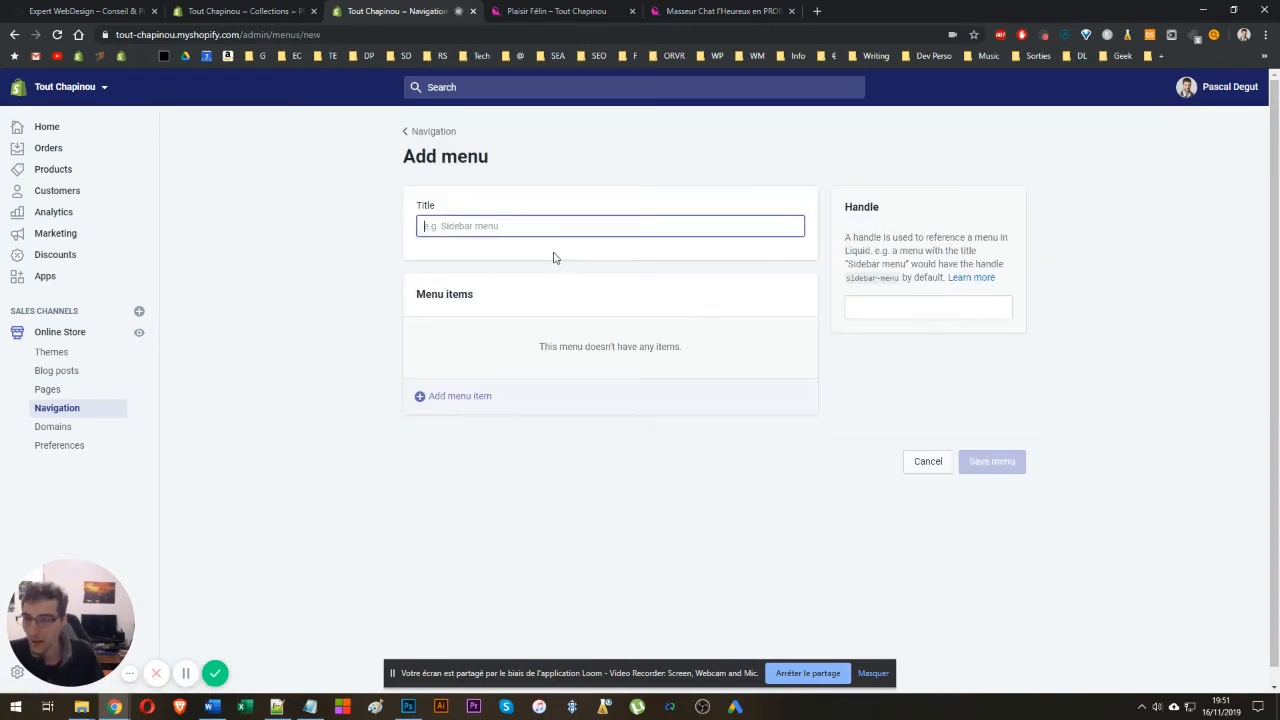
key(ctrl+v)
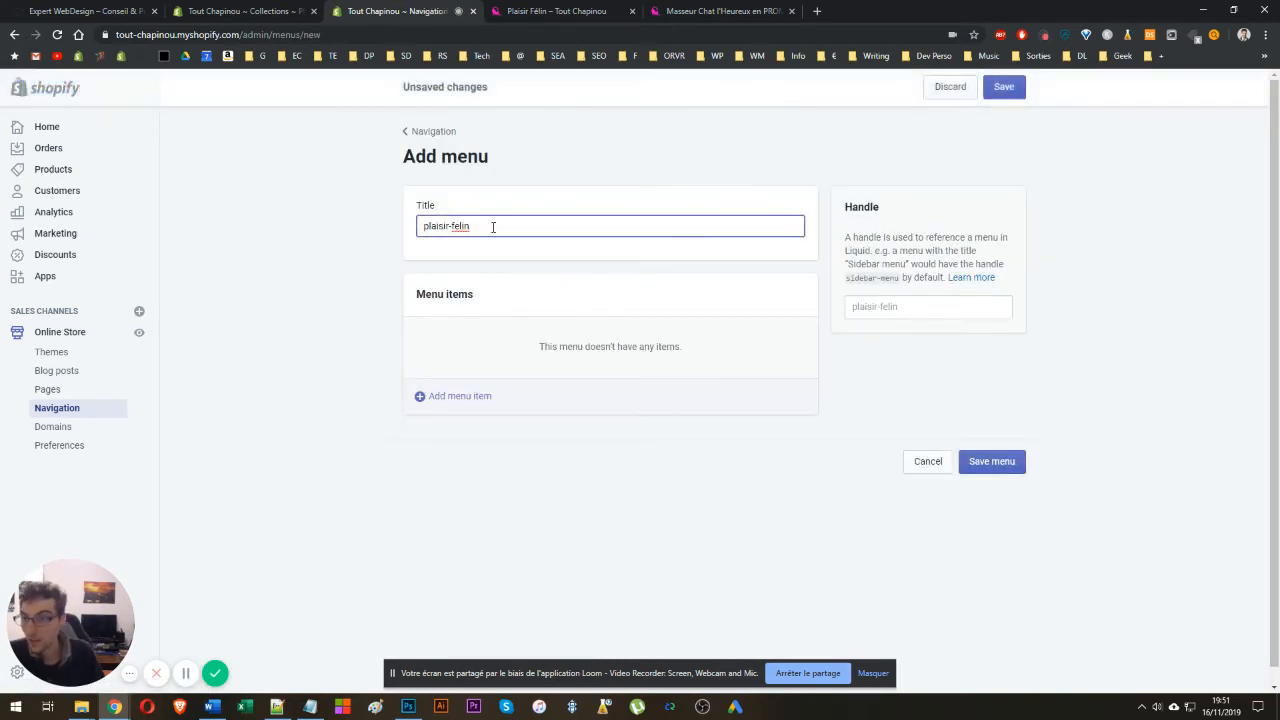
drag(493, 226, 355, 217)
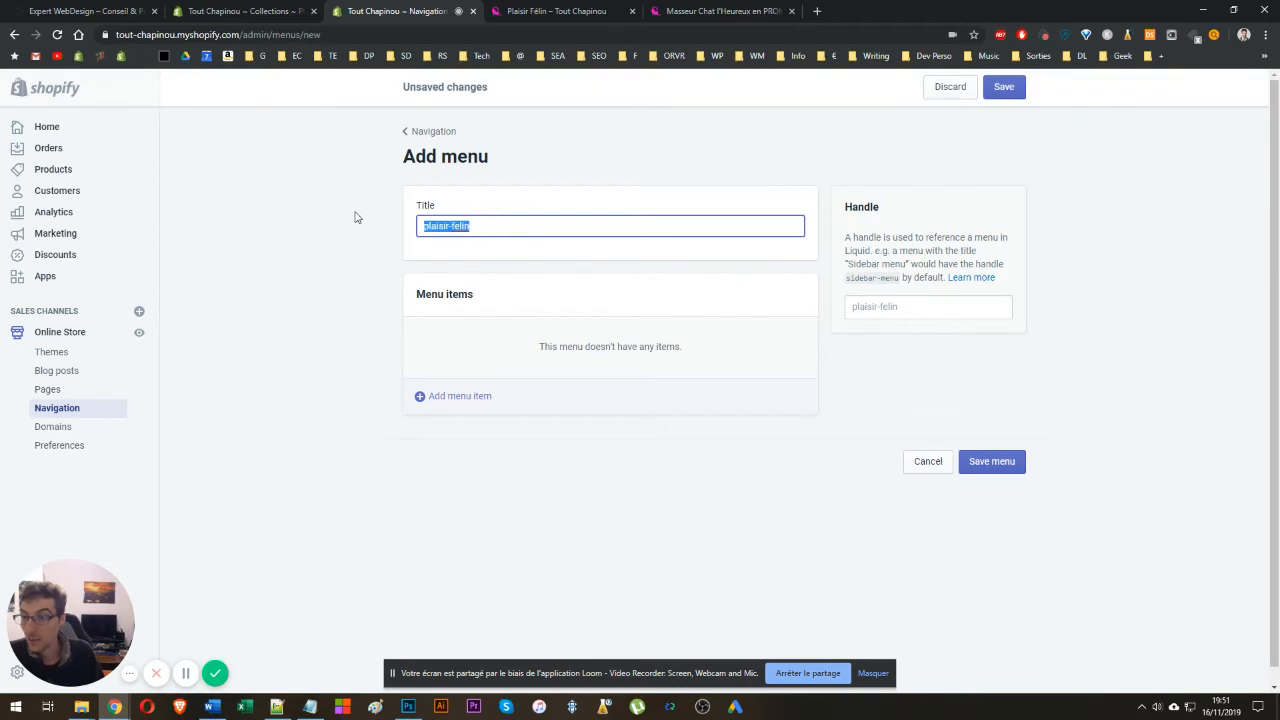
click(895, 311)
drag(903, 309, 802, 312)
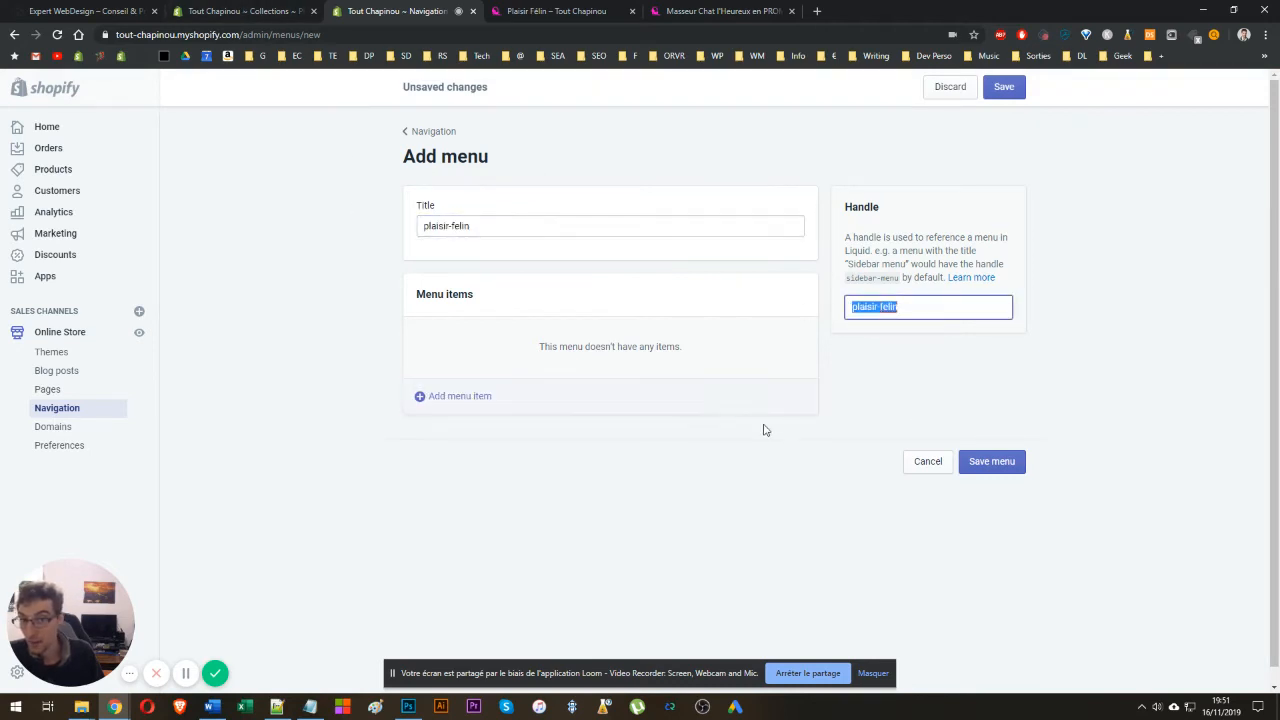
key(BackSpace)
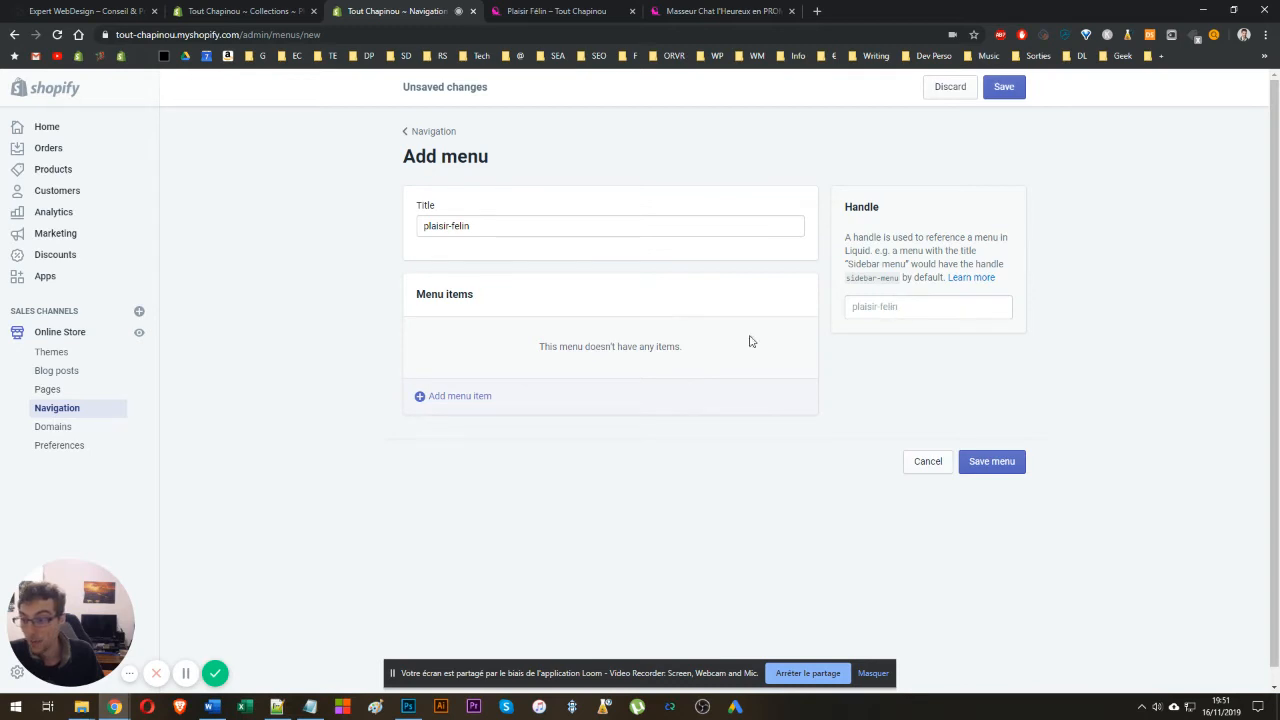
- Add a first menu item to the plaisir-felin menu that links to collection "1"
click(451, 405)
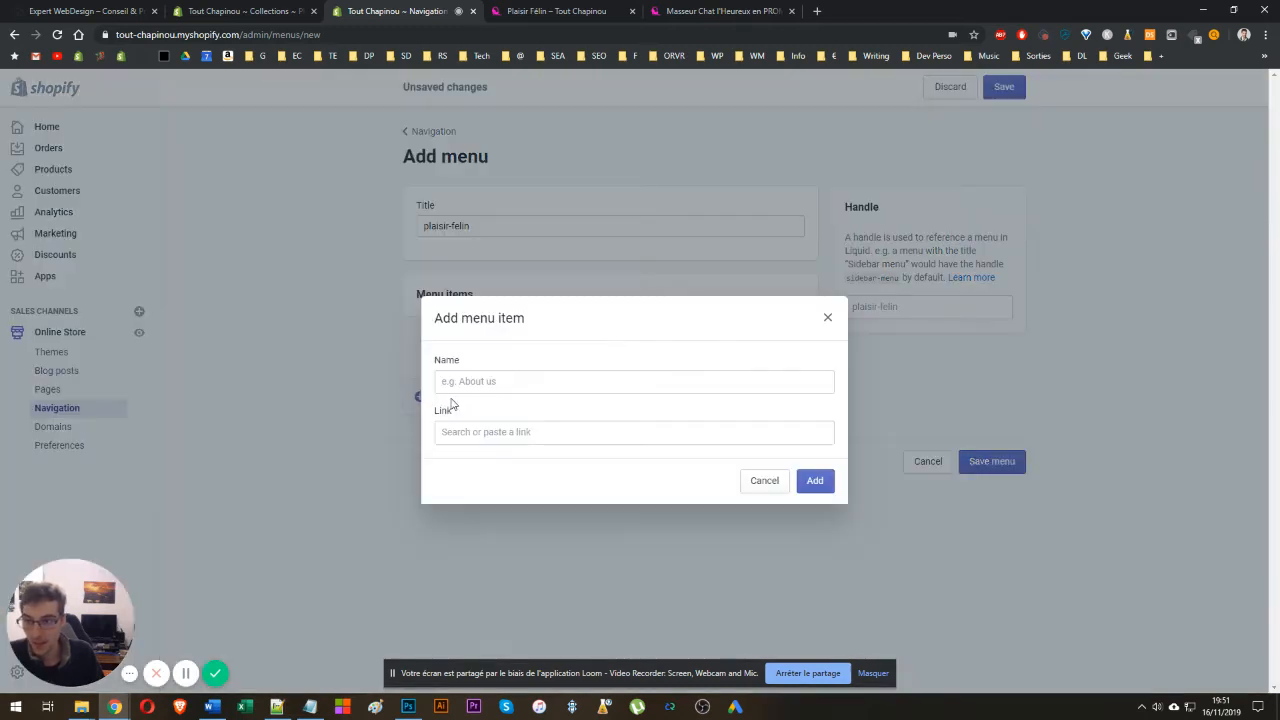
click(500, 431)
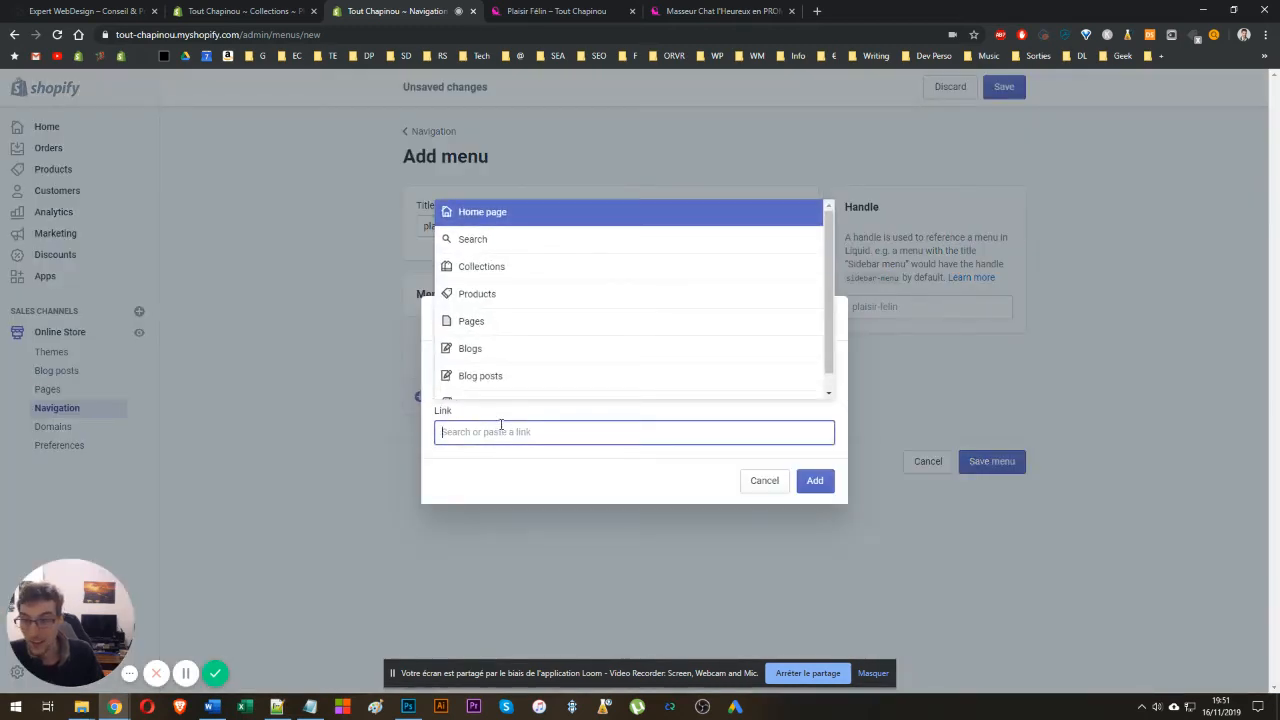
click(491, 267)
click(514, 283)
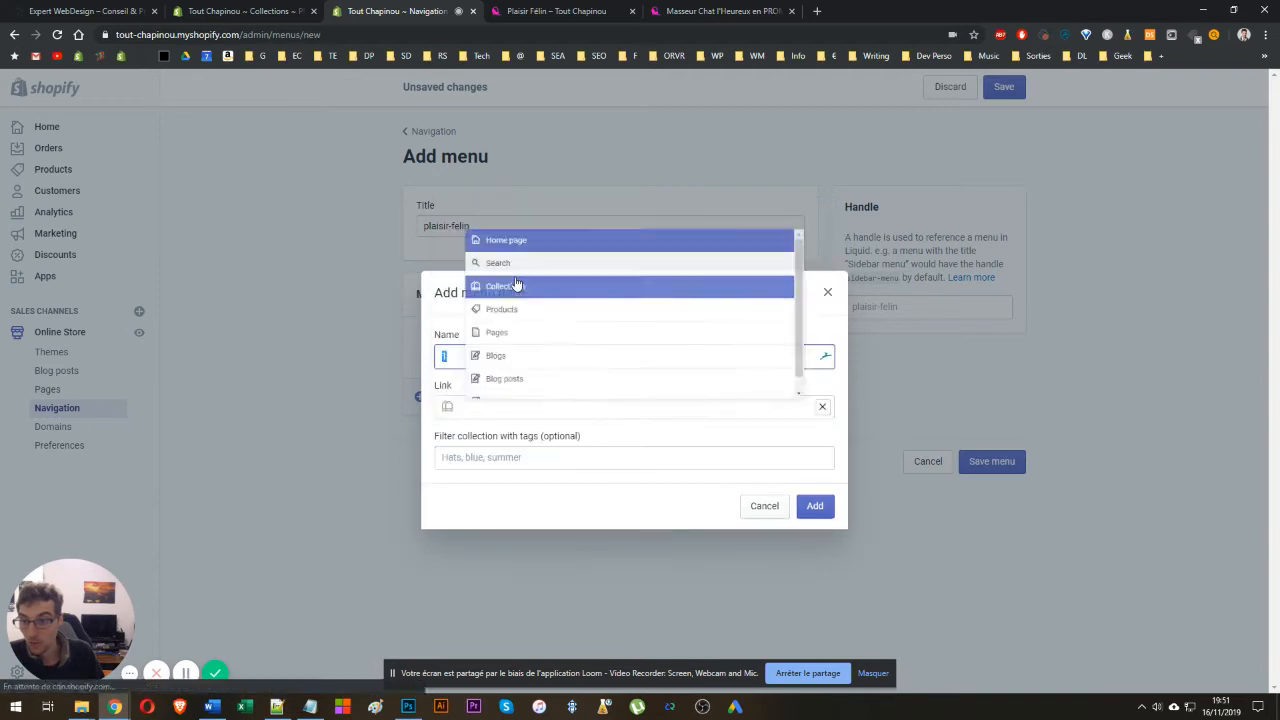
click(815, 505)
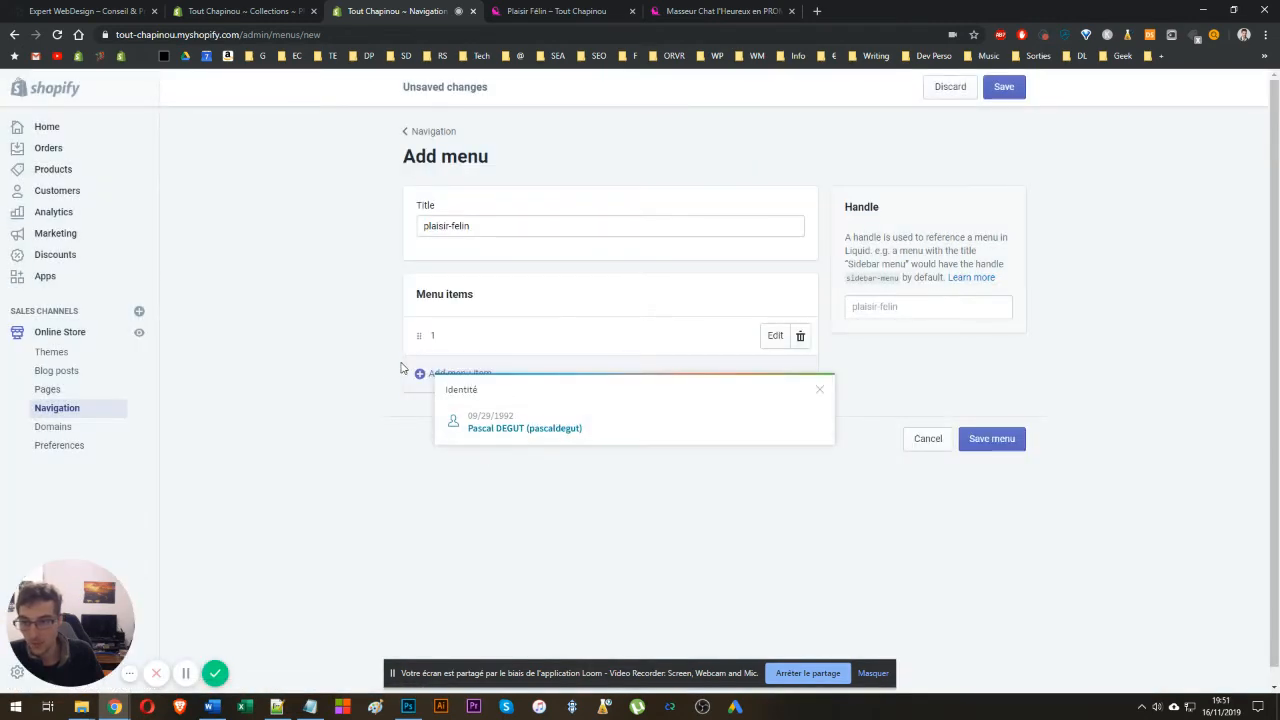
- Add a second menu item that links to collection "2"
click(418, 373)
click(500, 431)
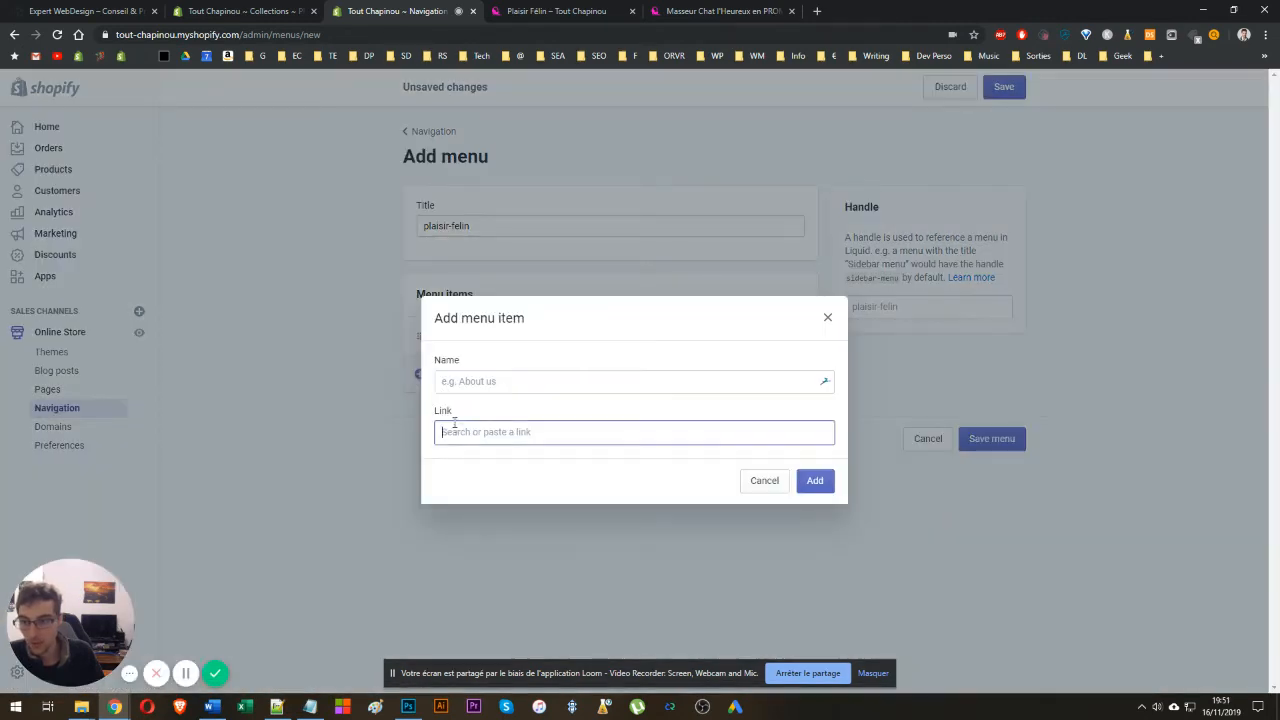
click(531, 323)
click(812, 505)
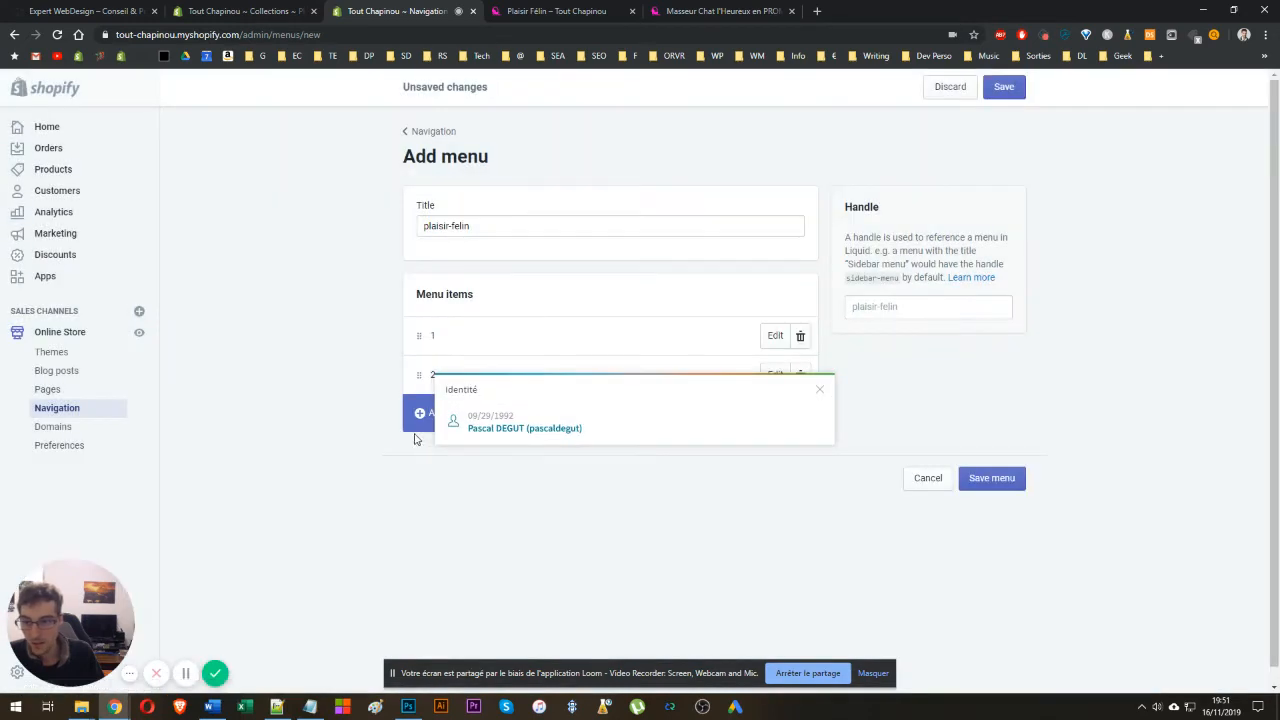
- Add a third menu item that links to collection "3" and save the plaisir-felin menu
click(416, 420)
click(460, 431)
click(470, 266)
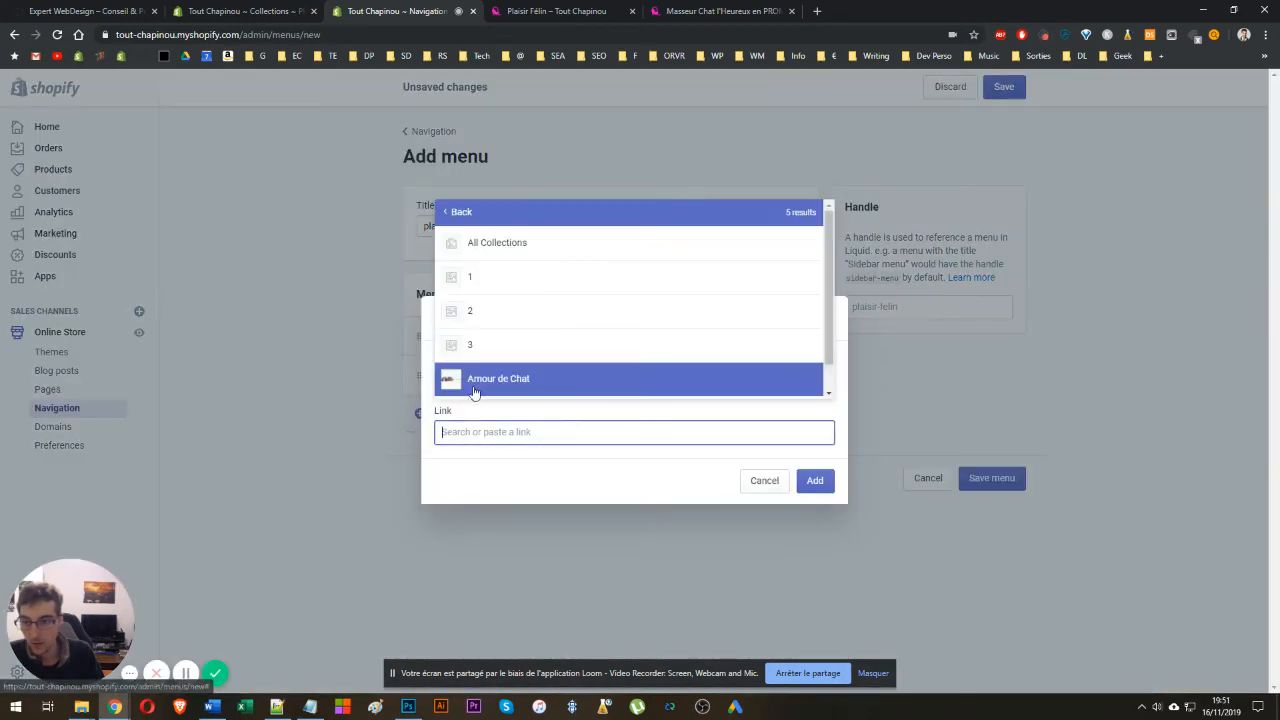
click(480, 344)
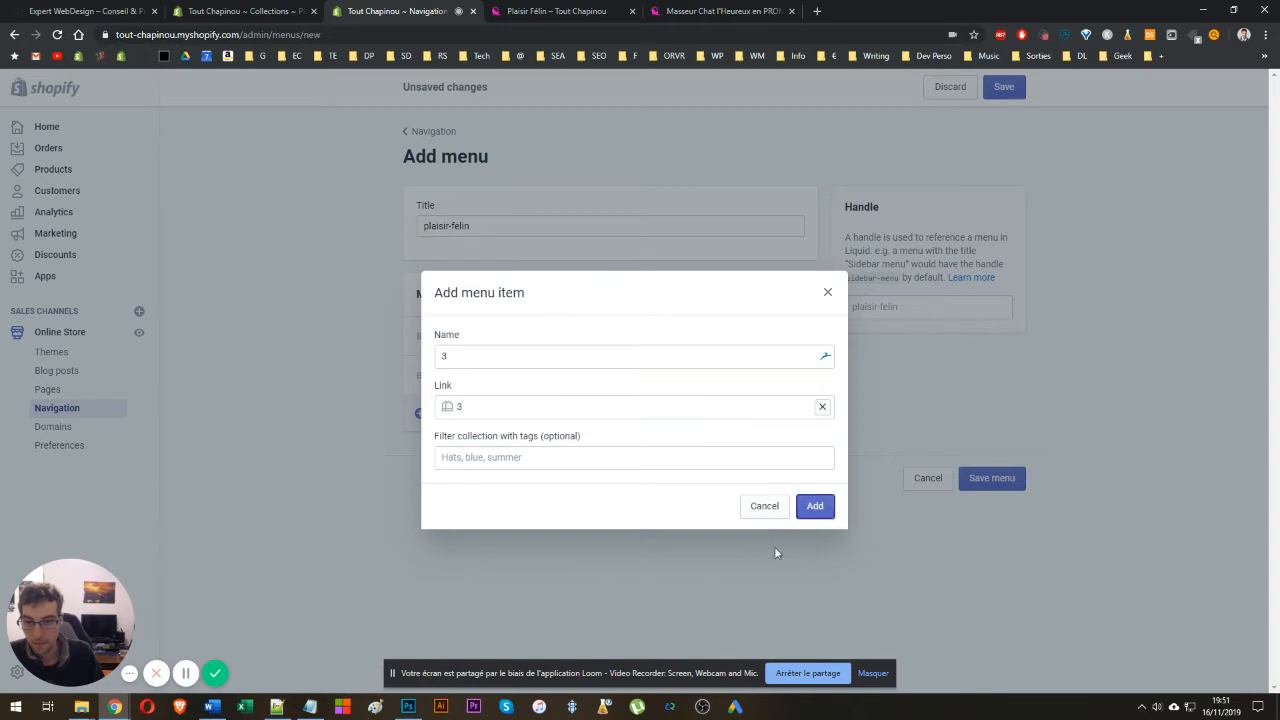
click(815, 505)
click(1003, 86)
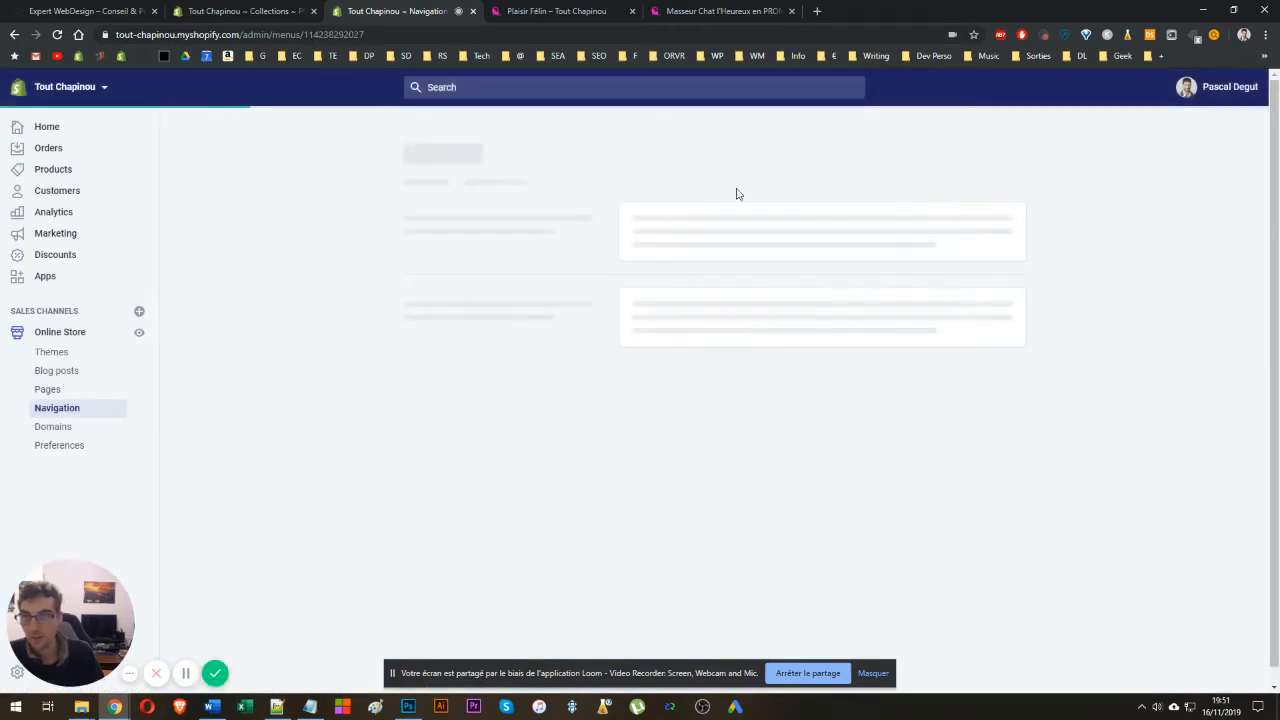
- Reload the Plaisir Félin storefront page and compare its subcategories with the Collections section on the home page
click(526, 10)
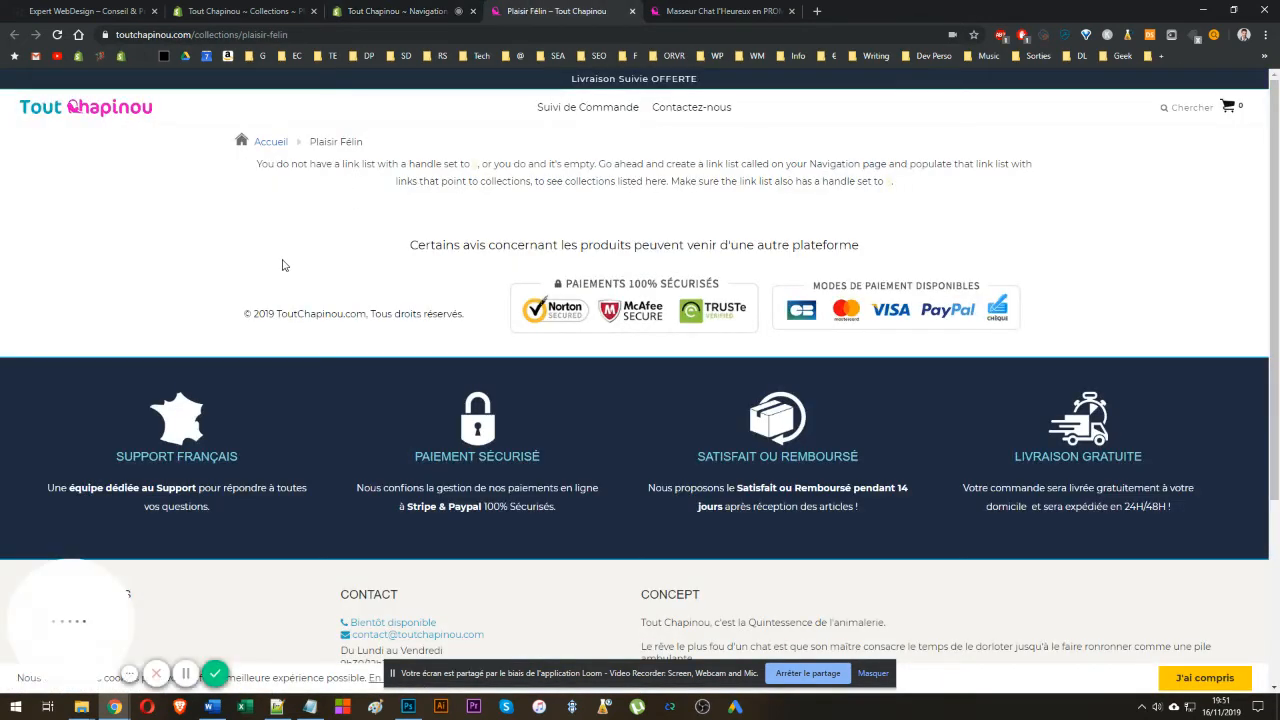
key(F5)
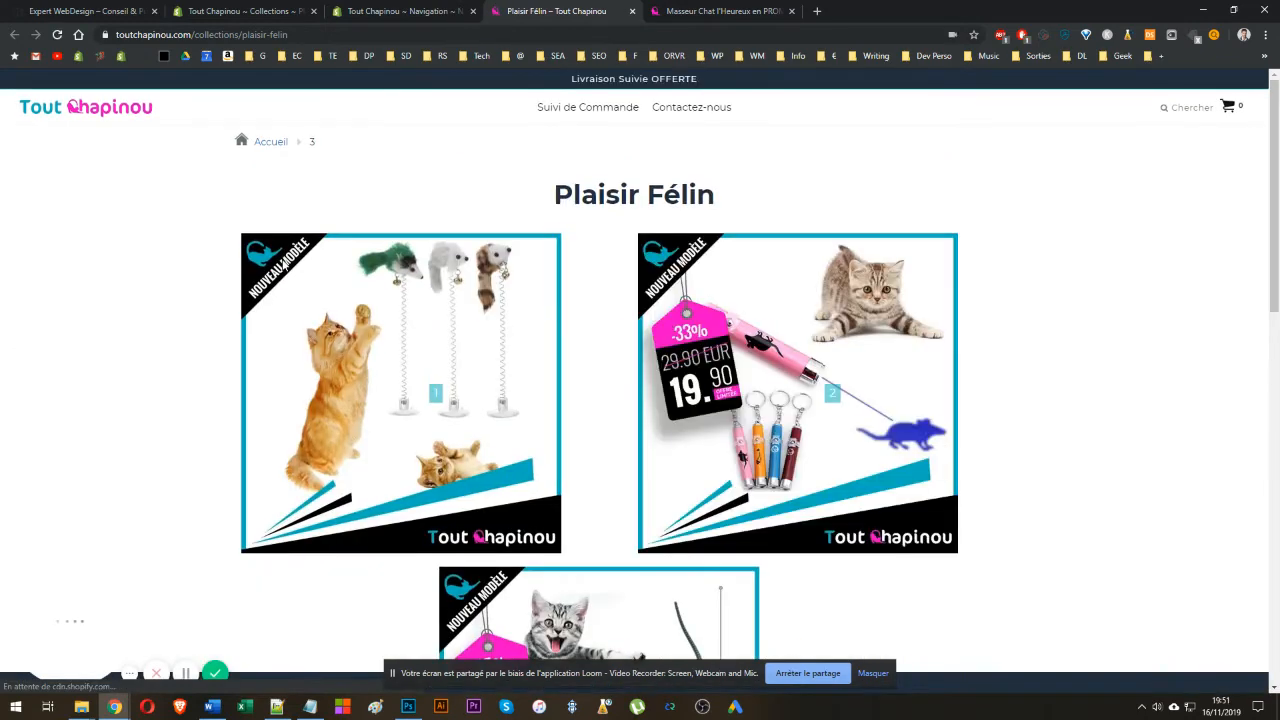
scroll(806, 371, down, 2)
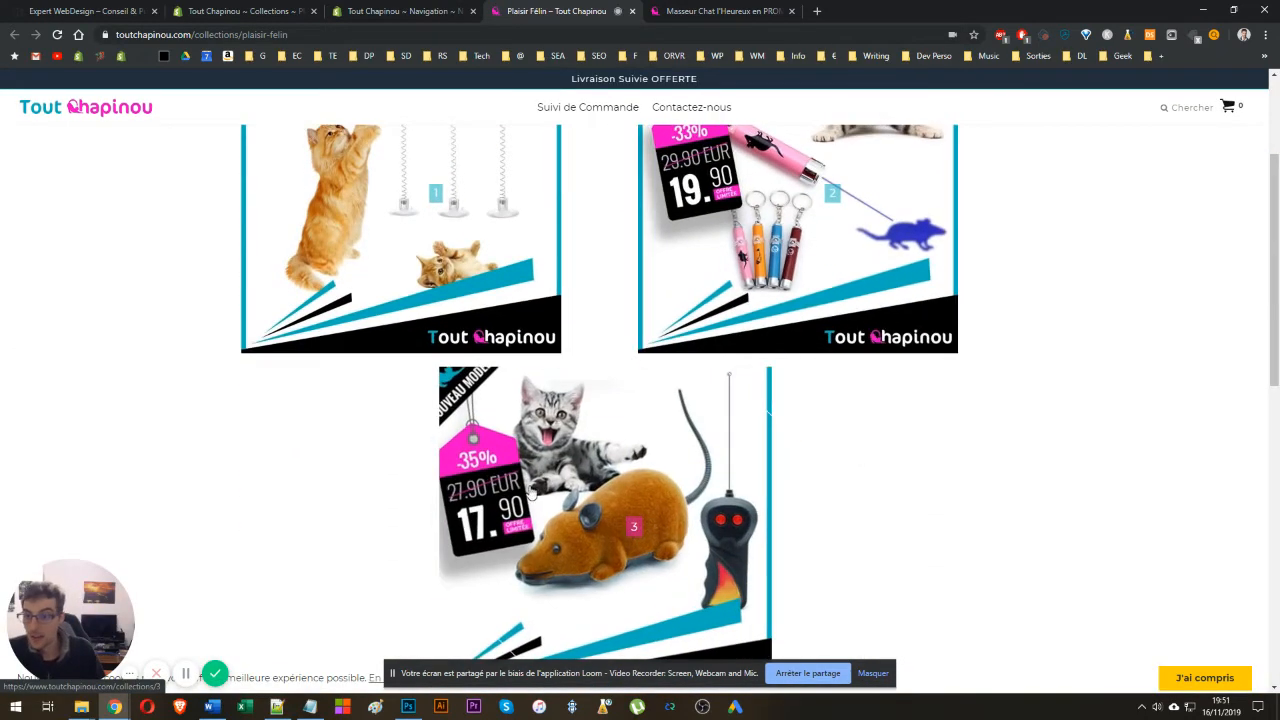
scroll(530, 490, up, 2)
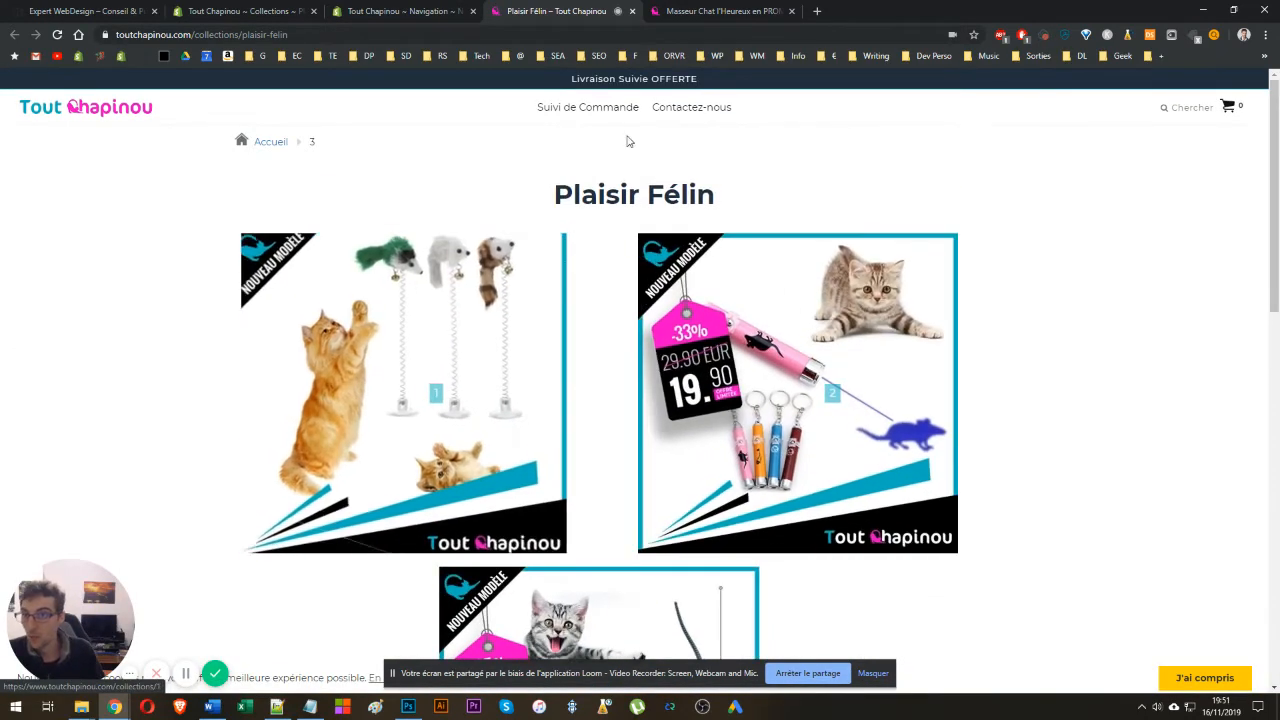
key(ctrl+Tab)
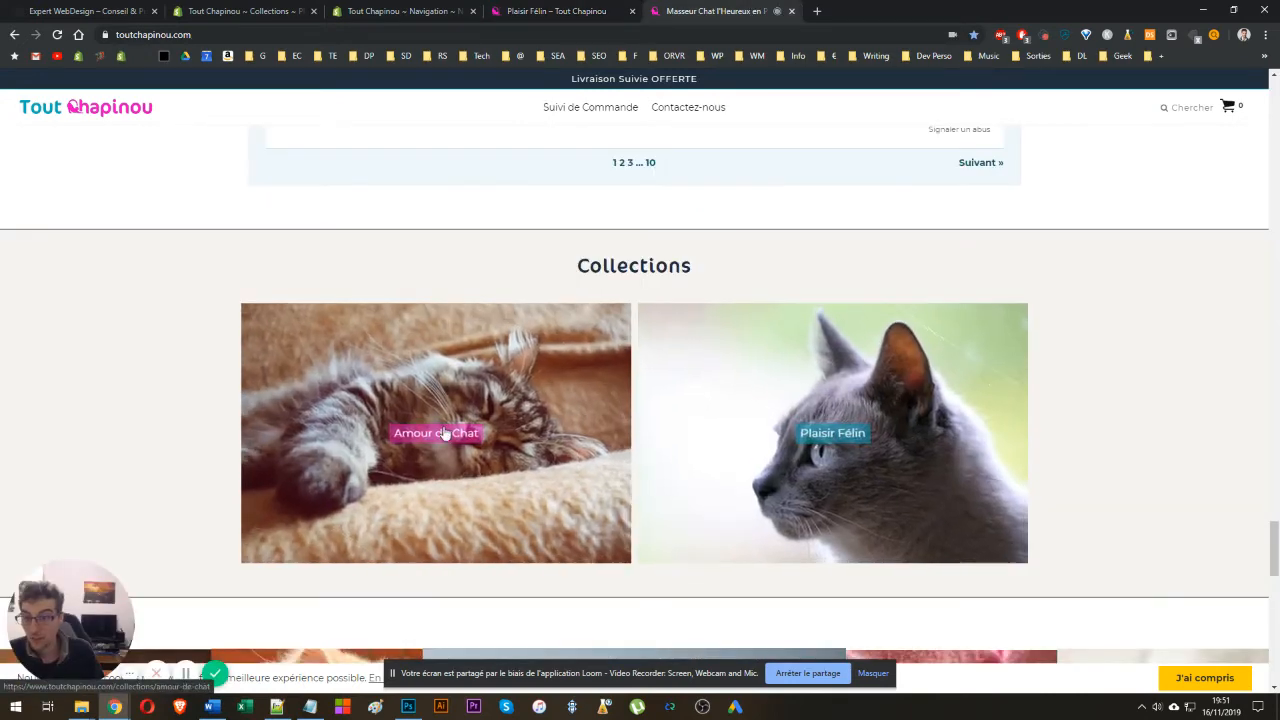
key(ctrl+shift+Tab)
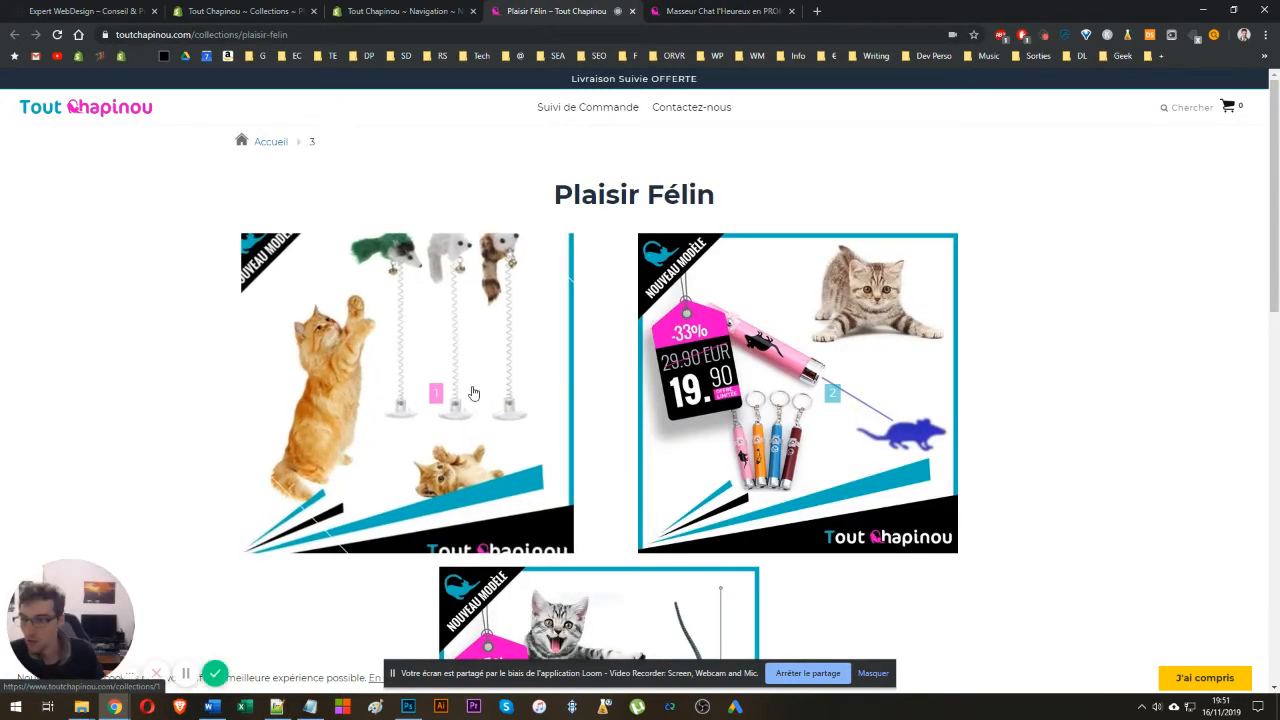
- Examine the layout of subcategory tiles 1, 2 and 3 on the Plaisir Félin storefront page
scroll(775, 370, down, 2)
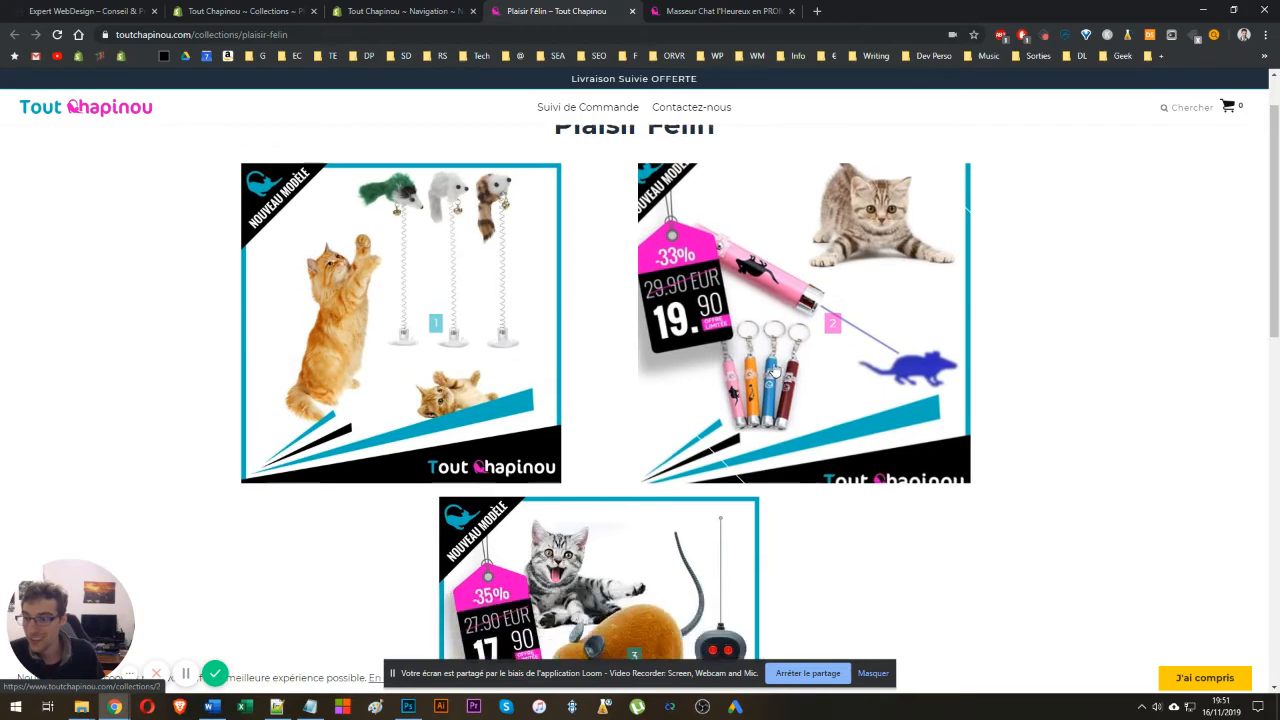
scroll(464, 417, up, 2)
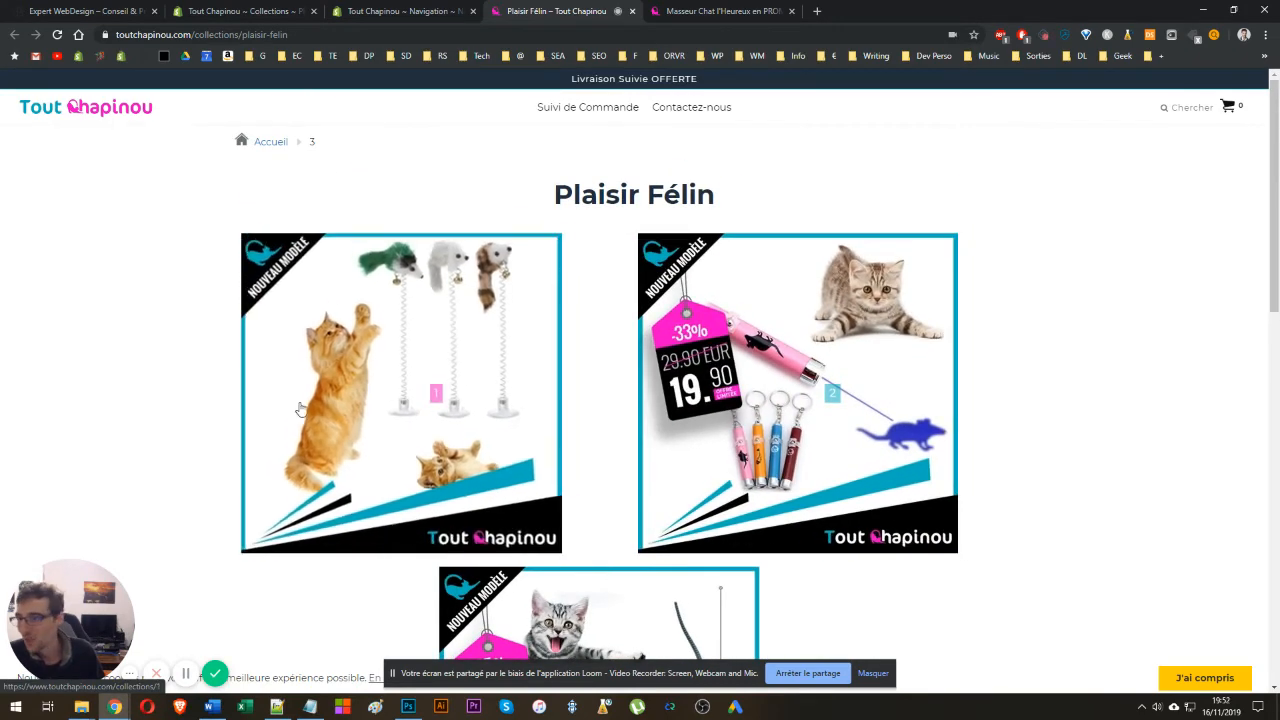
scroll(1021, 452, down, 2)
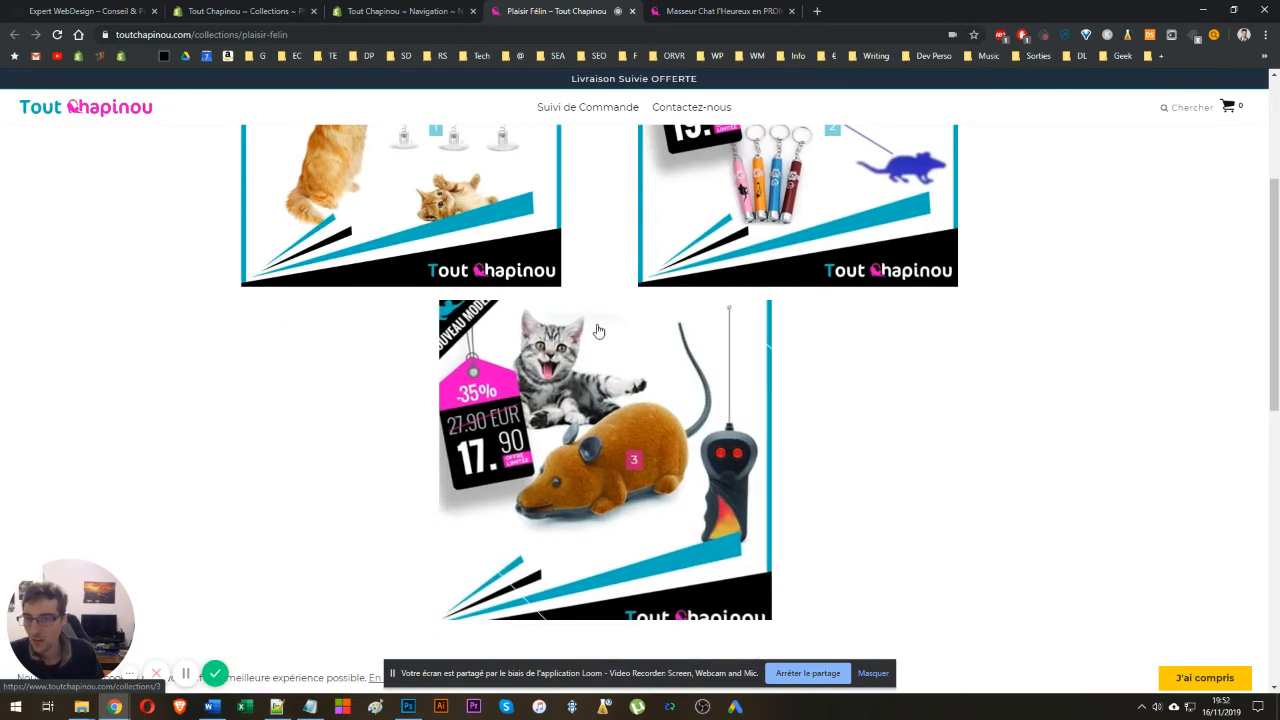
scroll(354, 409, up, 3)
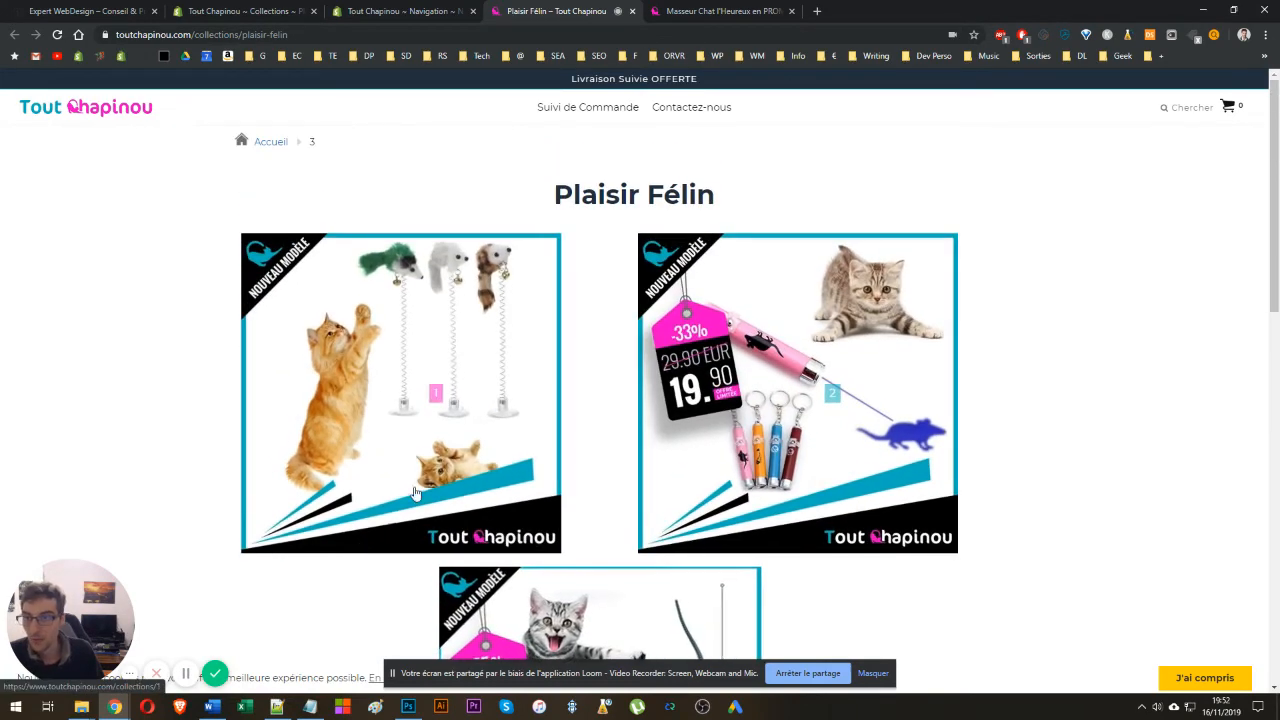
scroll(969, 426, down, 4)
scroll(646, 380, up, 4)
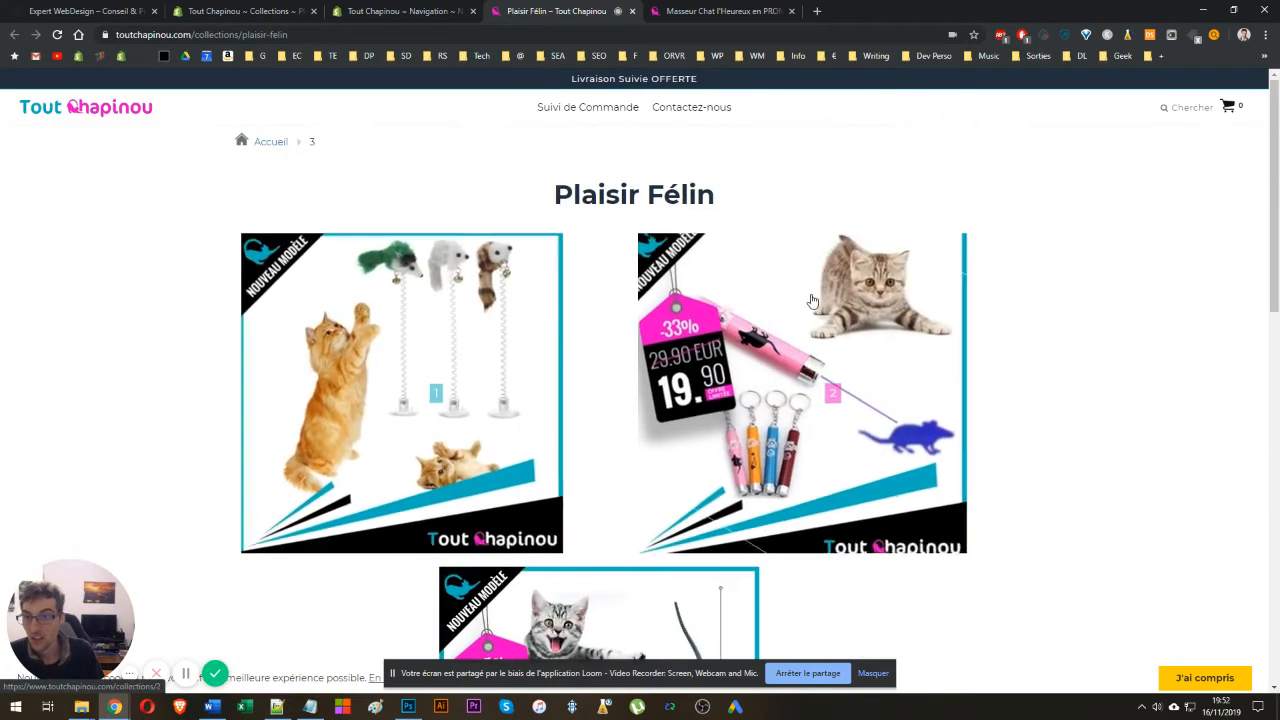
scroll(380, 357, down, 2)
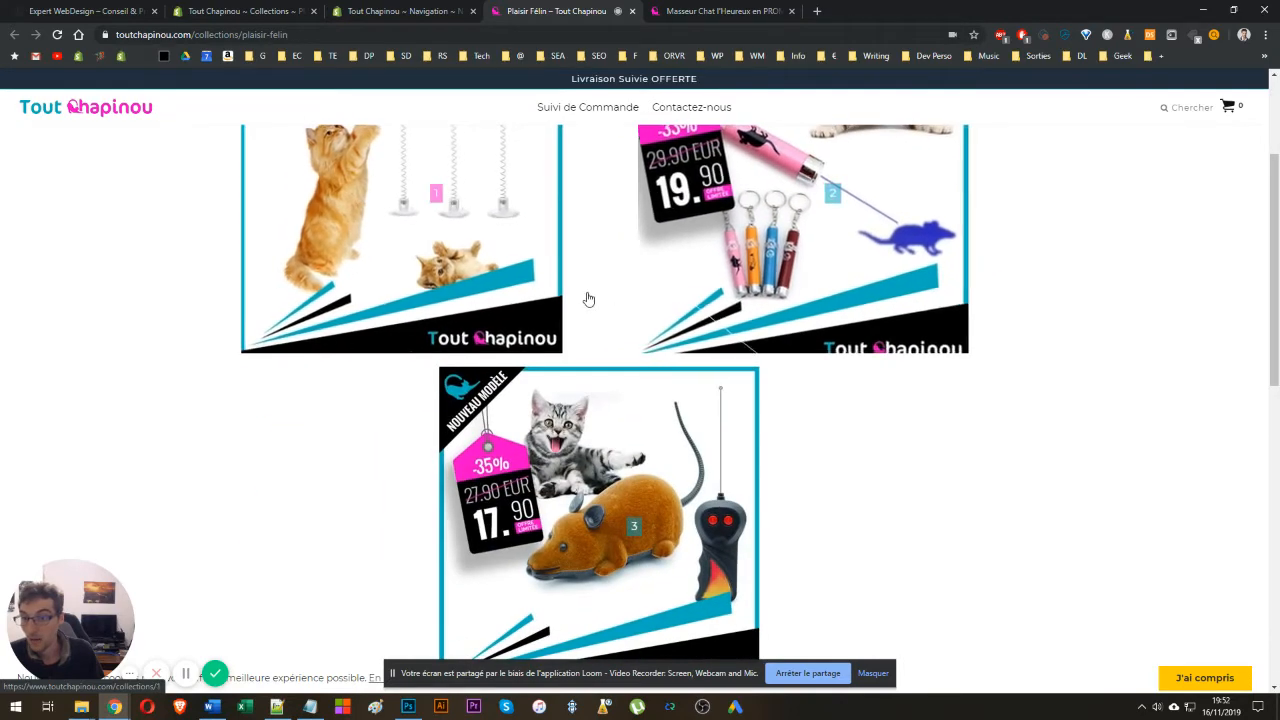
scroll(560, 310, up, 2)
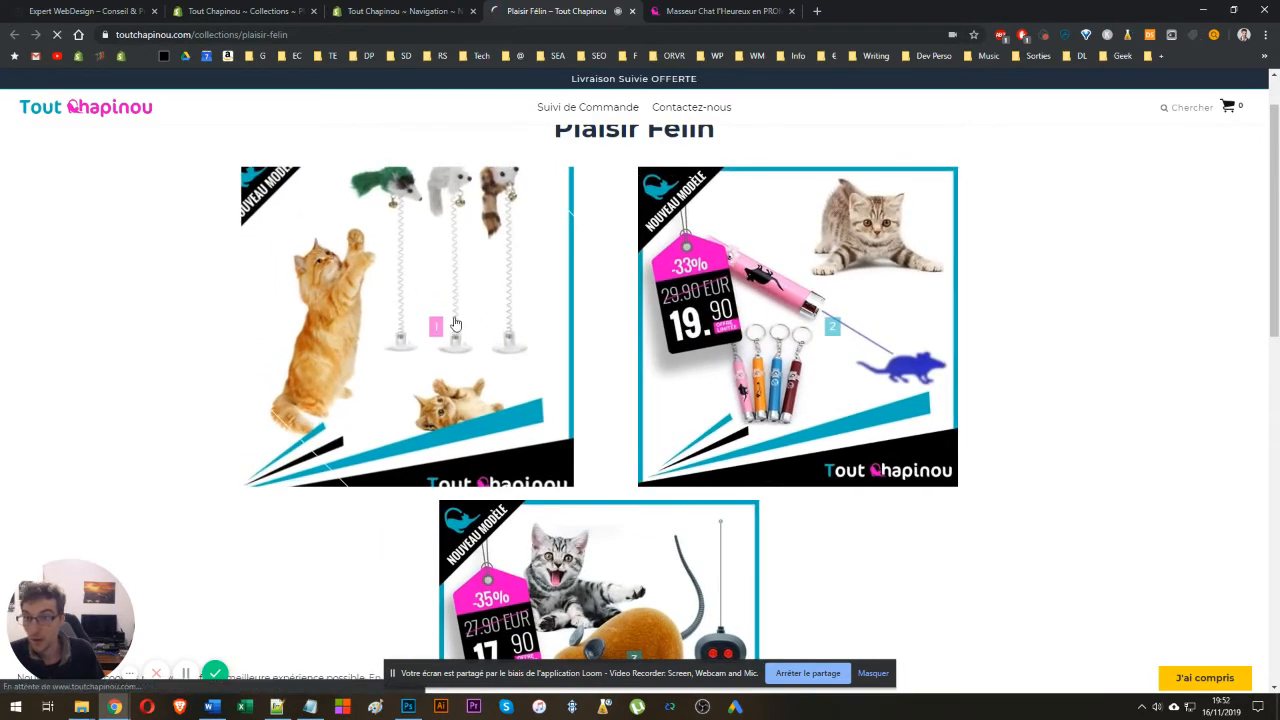
- Check the storefront page of subcategory 1 from its tile and return to the Plaisir Félin collection page
click(444, 324)
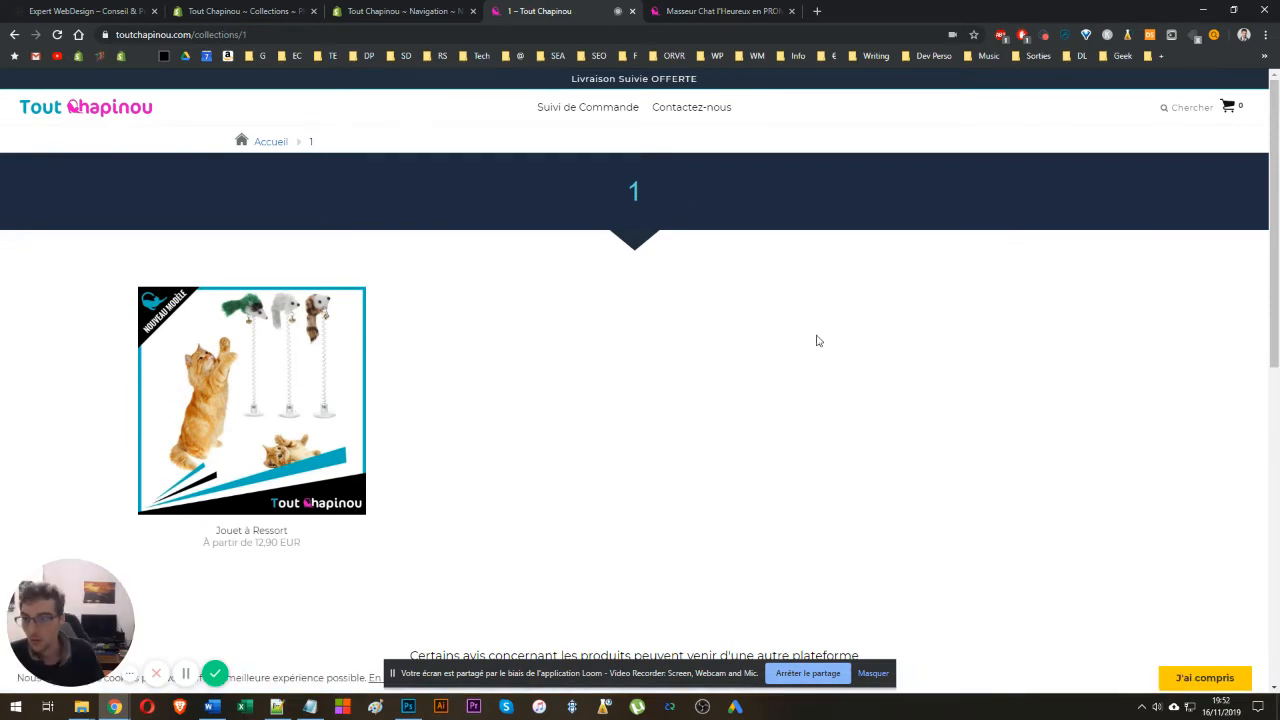
click(14, 34)
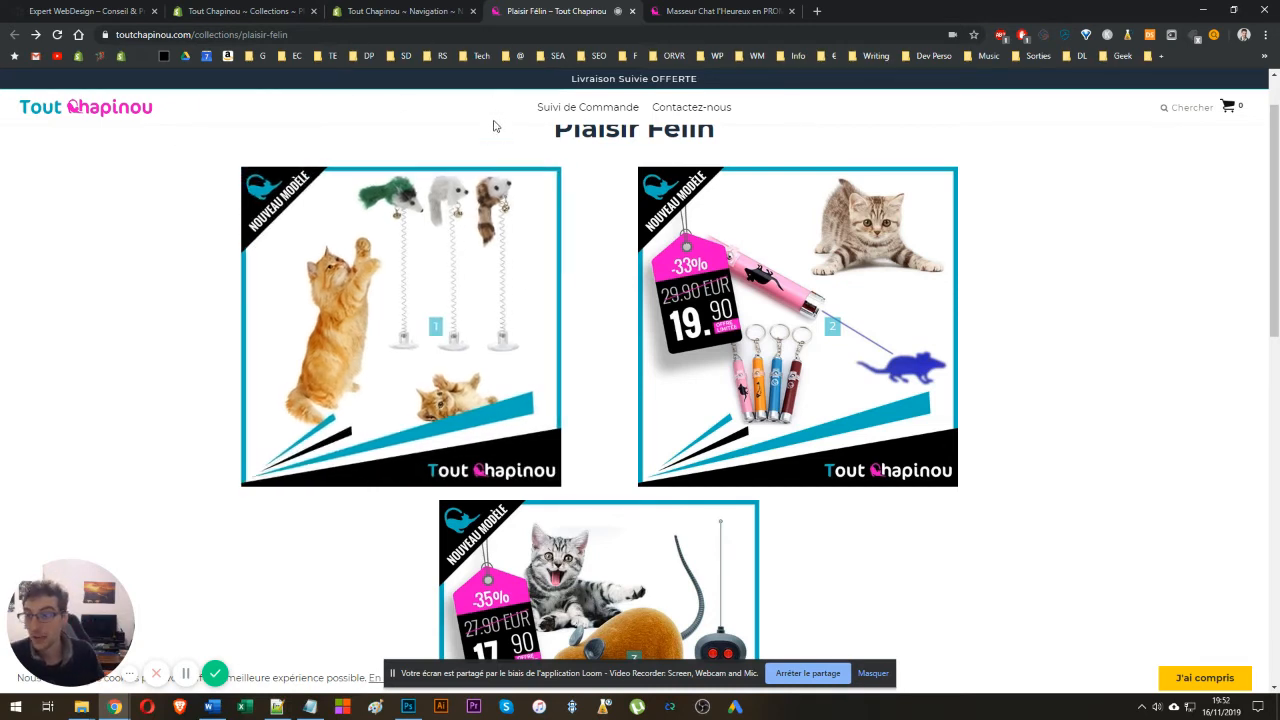
- Review the title of the plaisir-felin navigation menu in the store admin
click(405, 11)
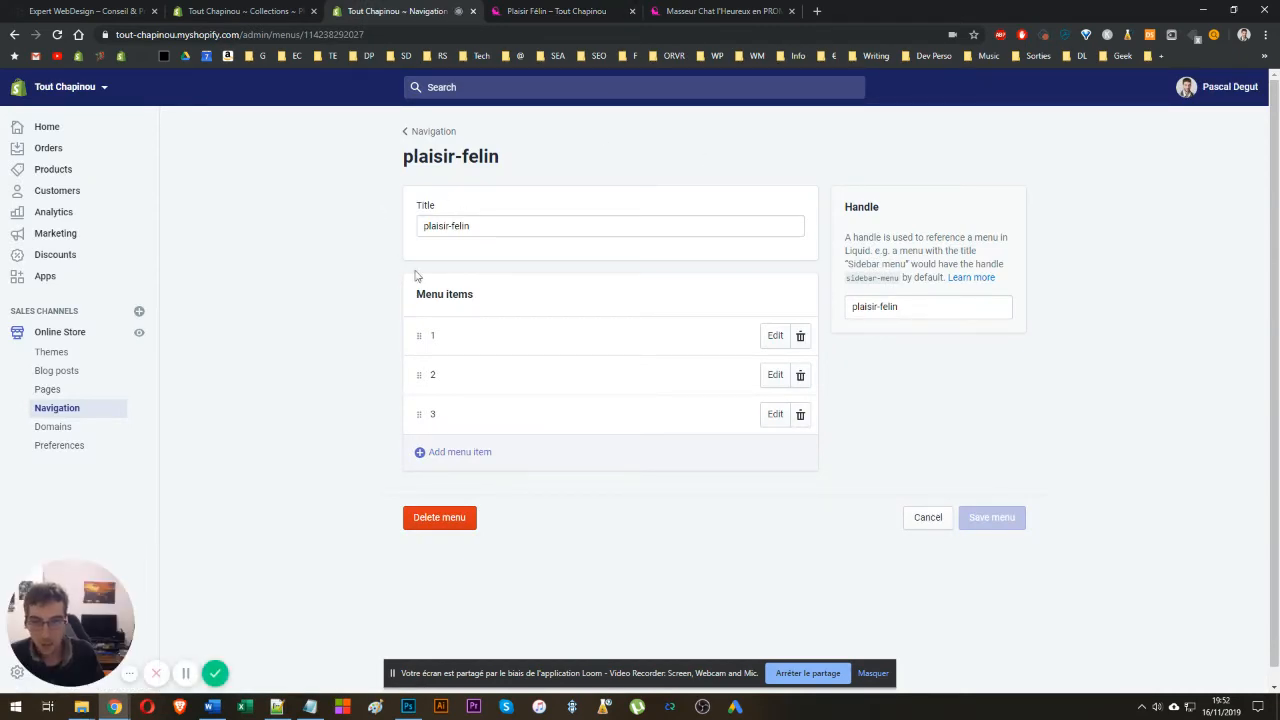
double_click(460, 226)
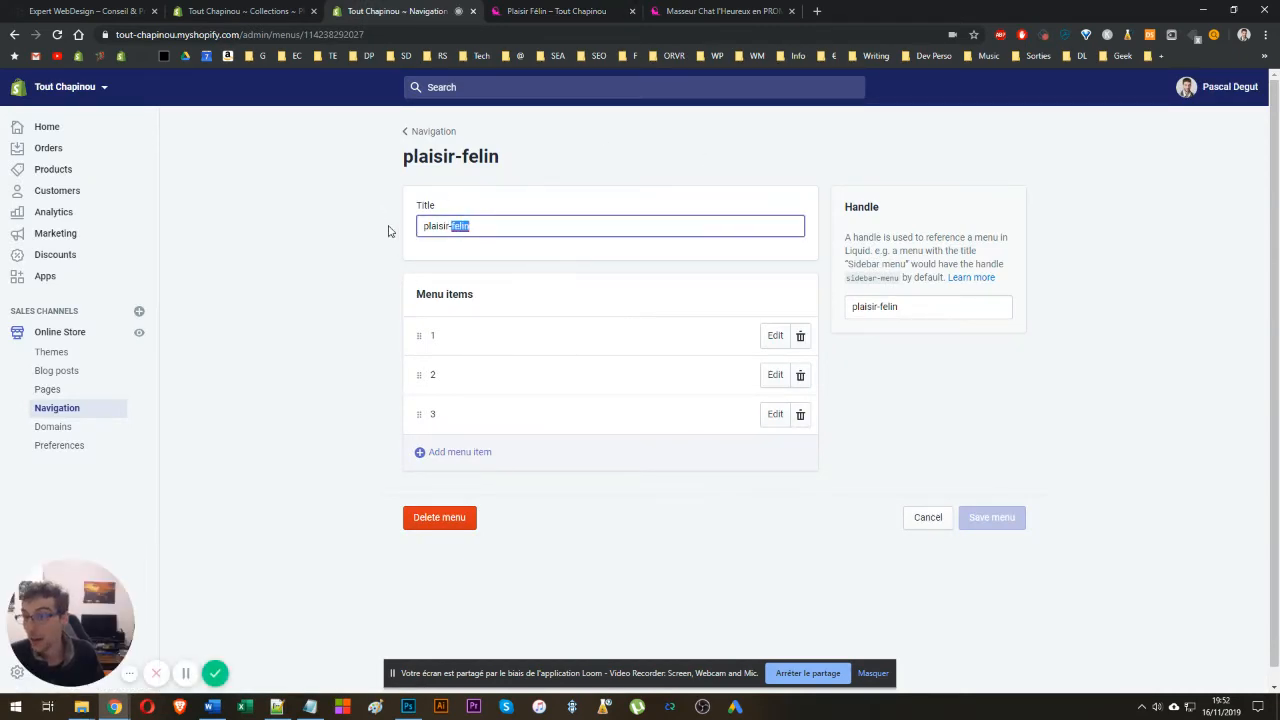
triple_click(453, 228)
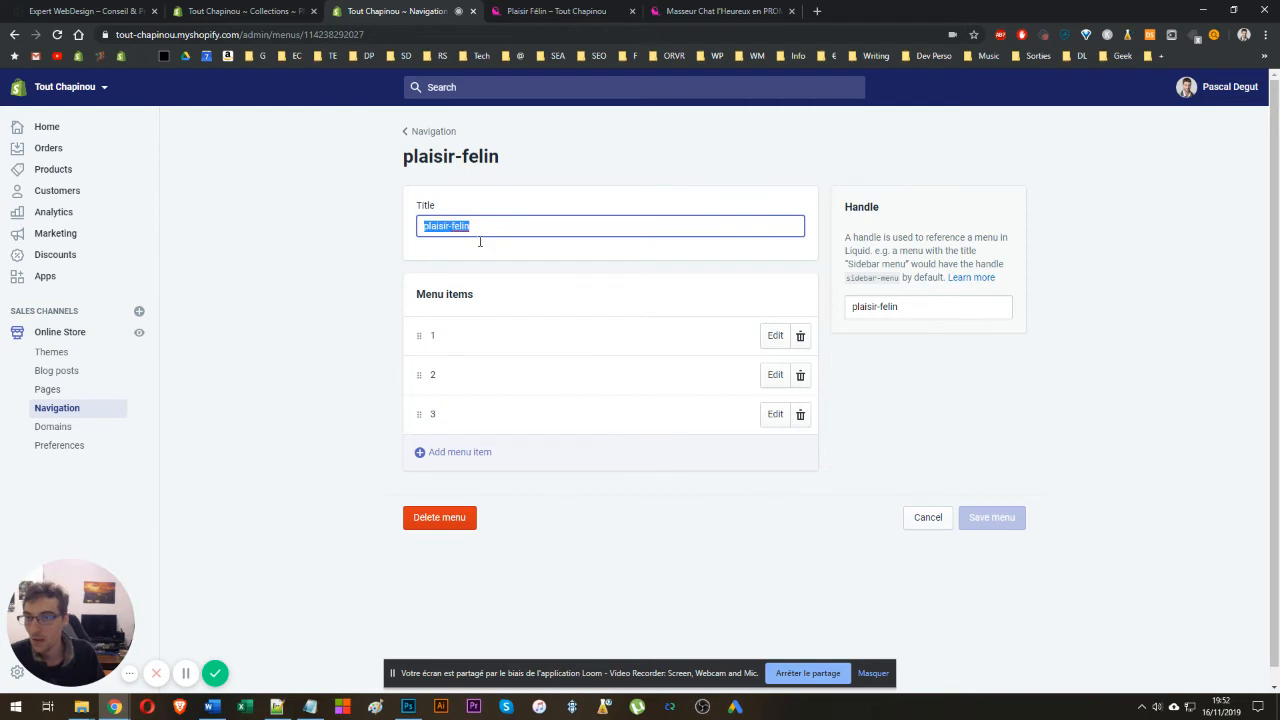
- Create a new navigation menu titled "Plaisir Félin"
click(414, 134)
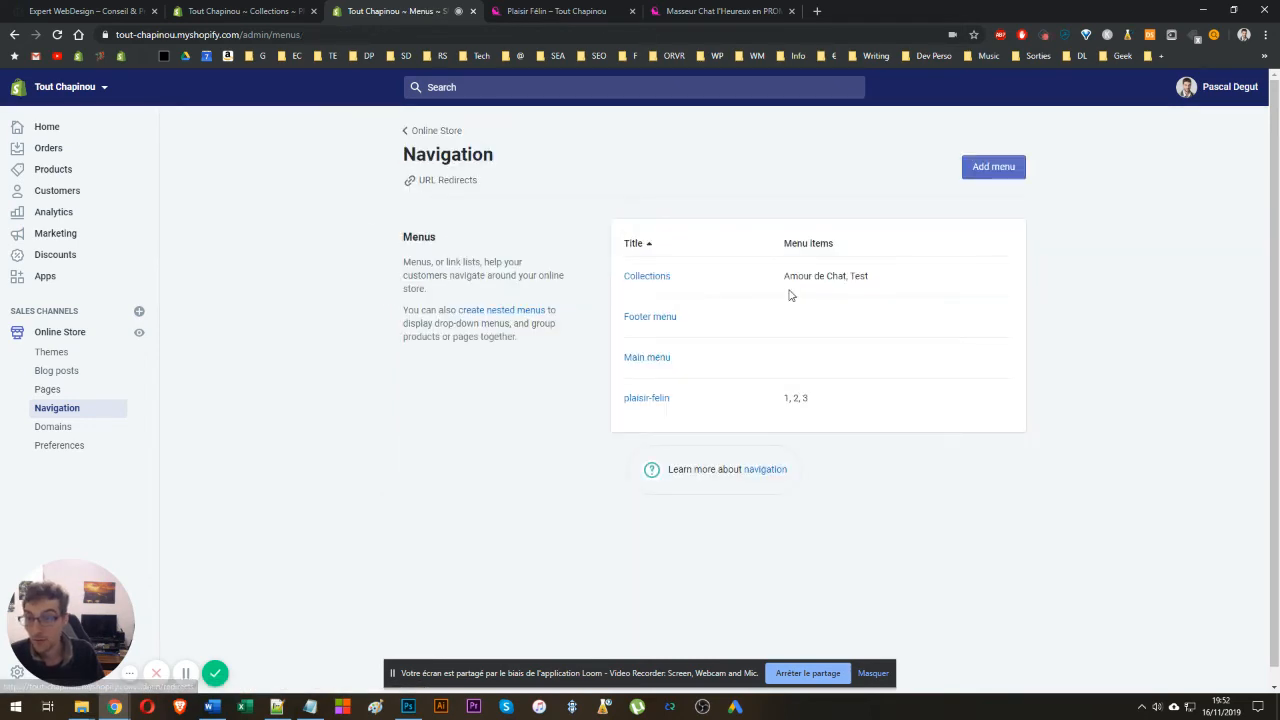
click(991, 167)
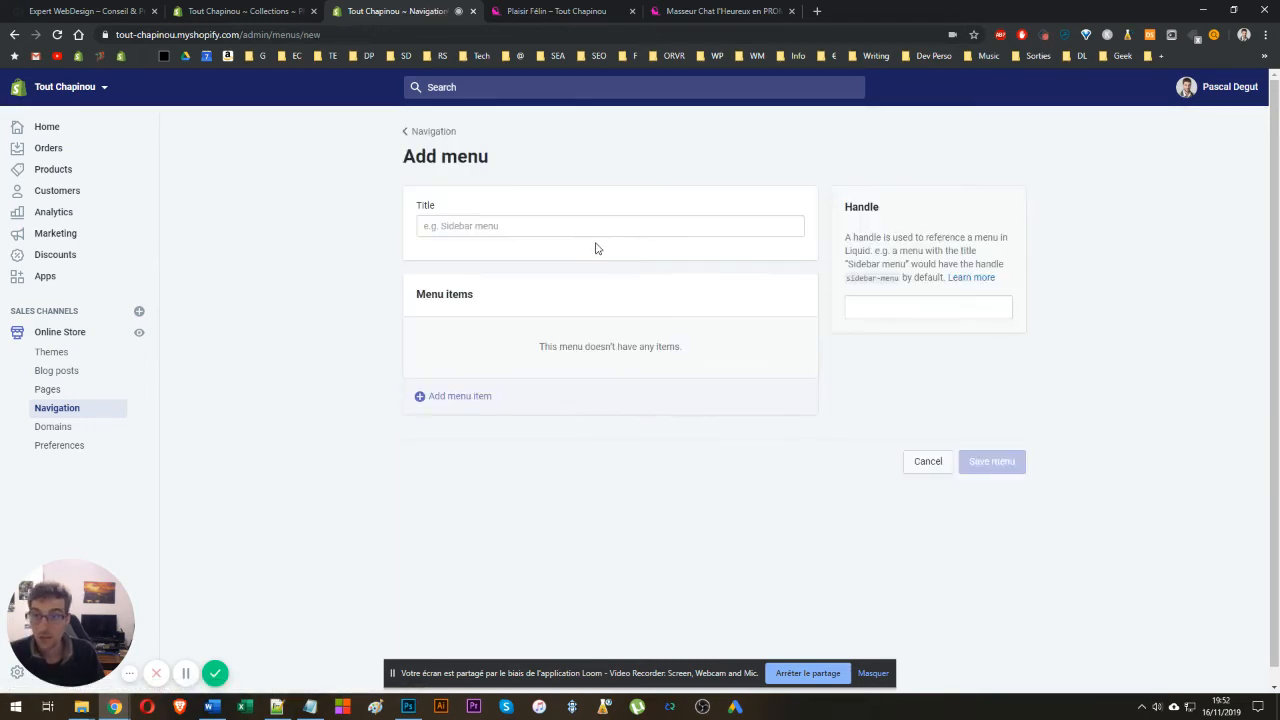
click(586, 228)
text(Plaisir Félin)
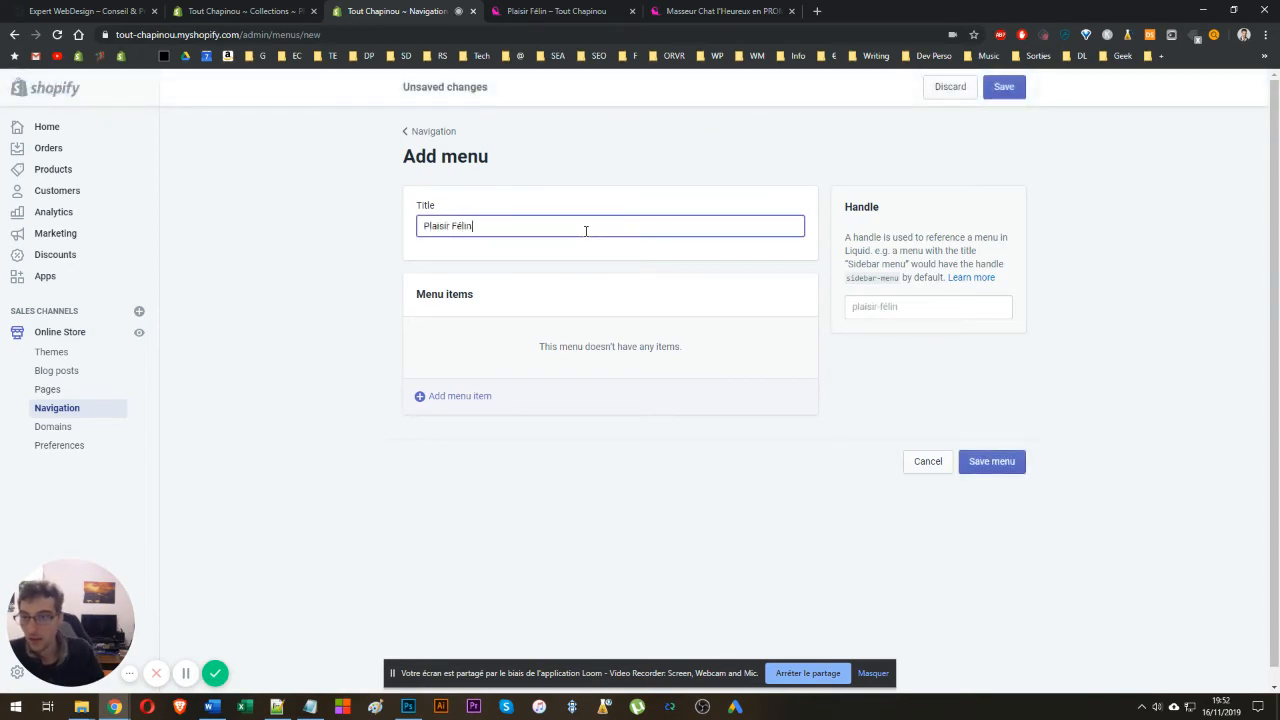
- Add a menu item that links to collection "1" to the new Plaisir Félin menu
click(473, 399)
click(500, 433)
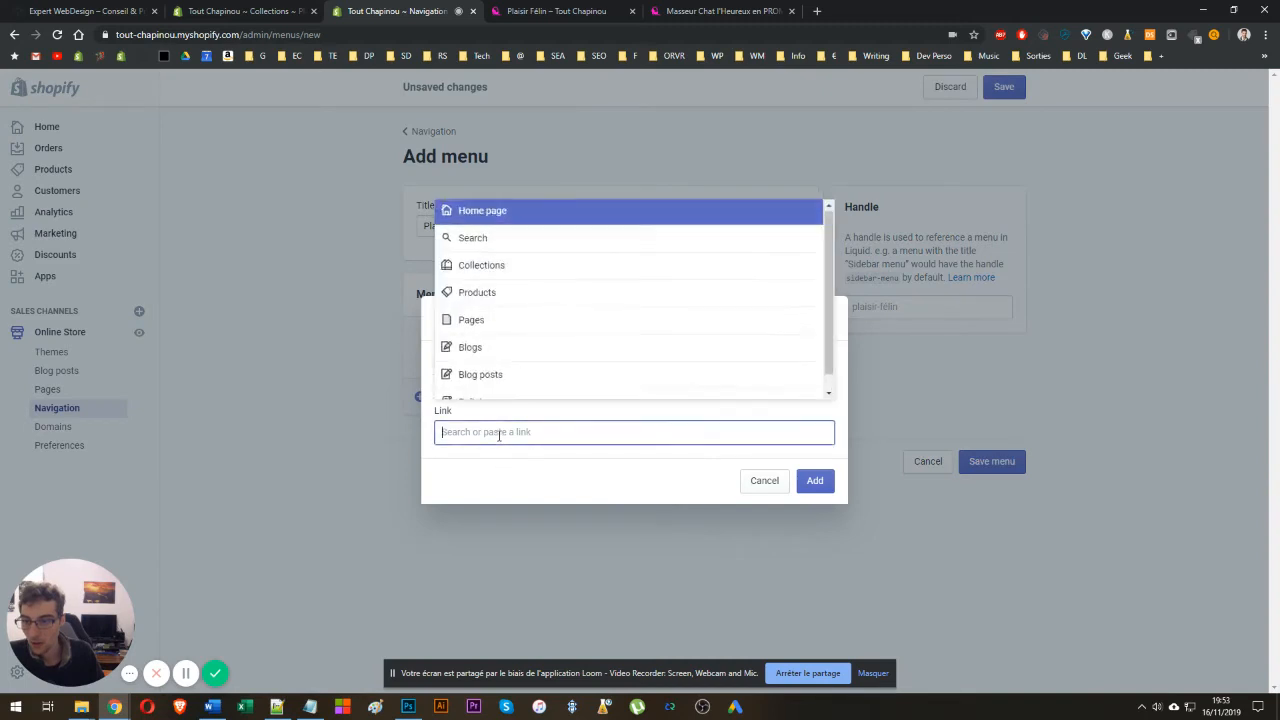
click(558, 278)
click(536, 280)
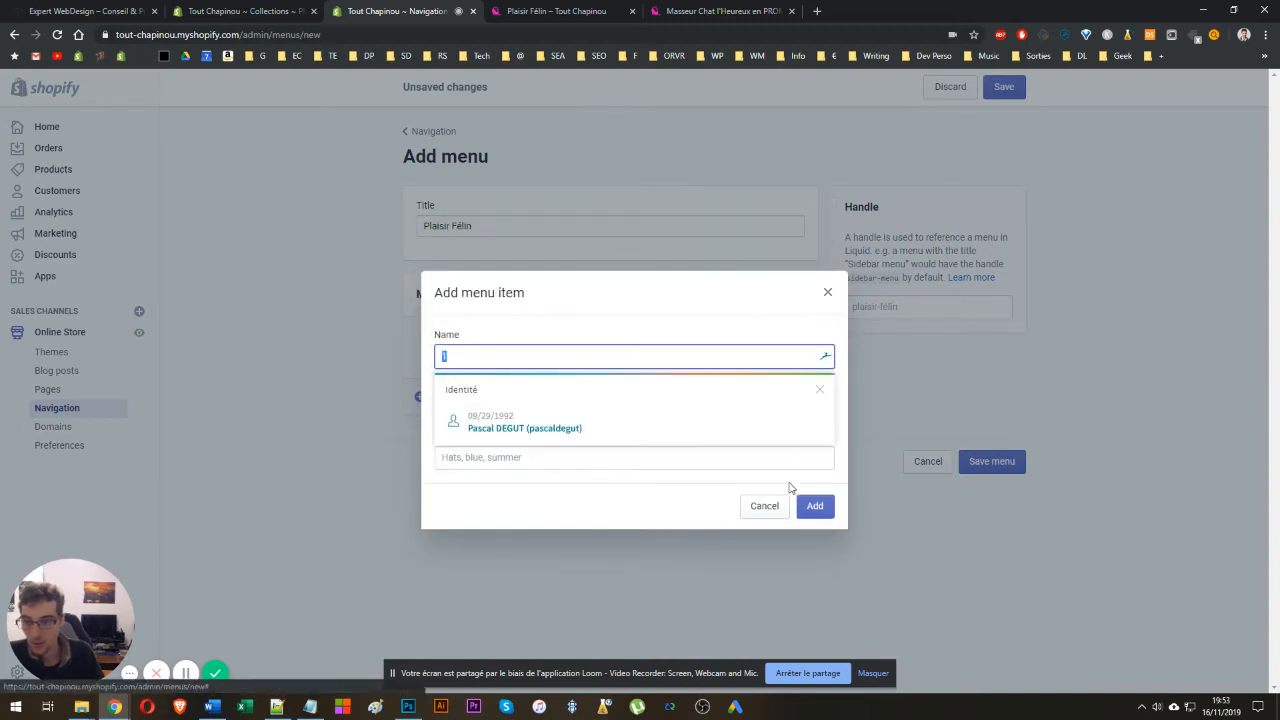
click(814, 482)
- Add a menu item that links to collection "2" to the new Plaisir Félin menu
click(419, 378)
click(472, 432)
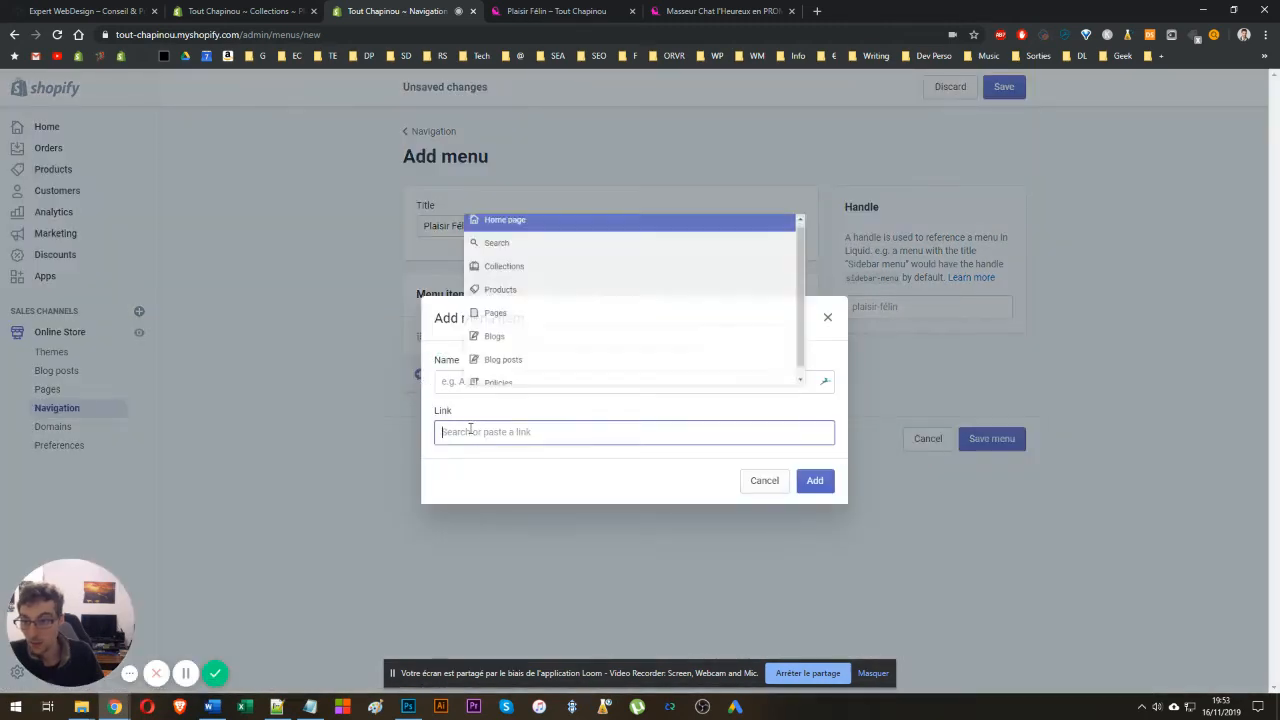
click(490, 268)
click(482, 326)
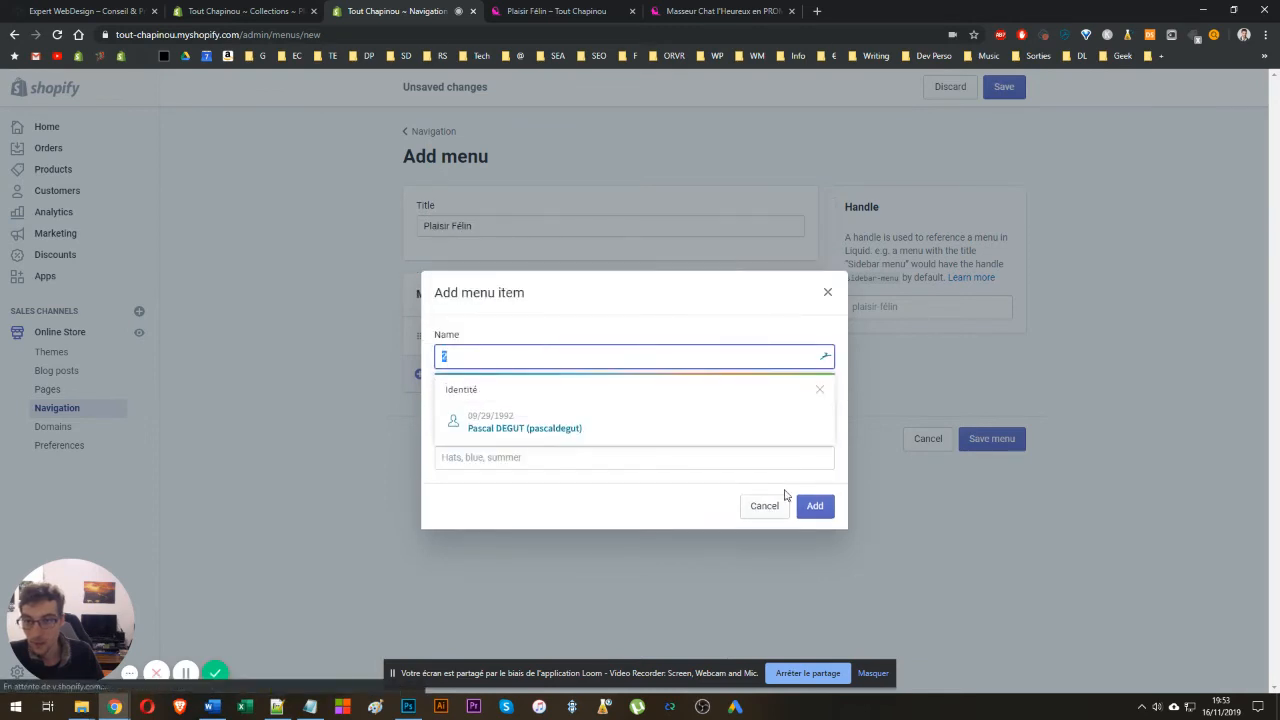
click(812, 508)
- Add a menu item that links to collection "3" and save the new Plaisir Félin menu
click(419, 415)
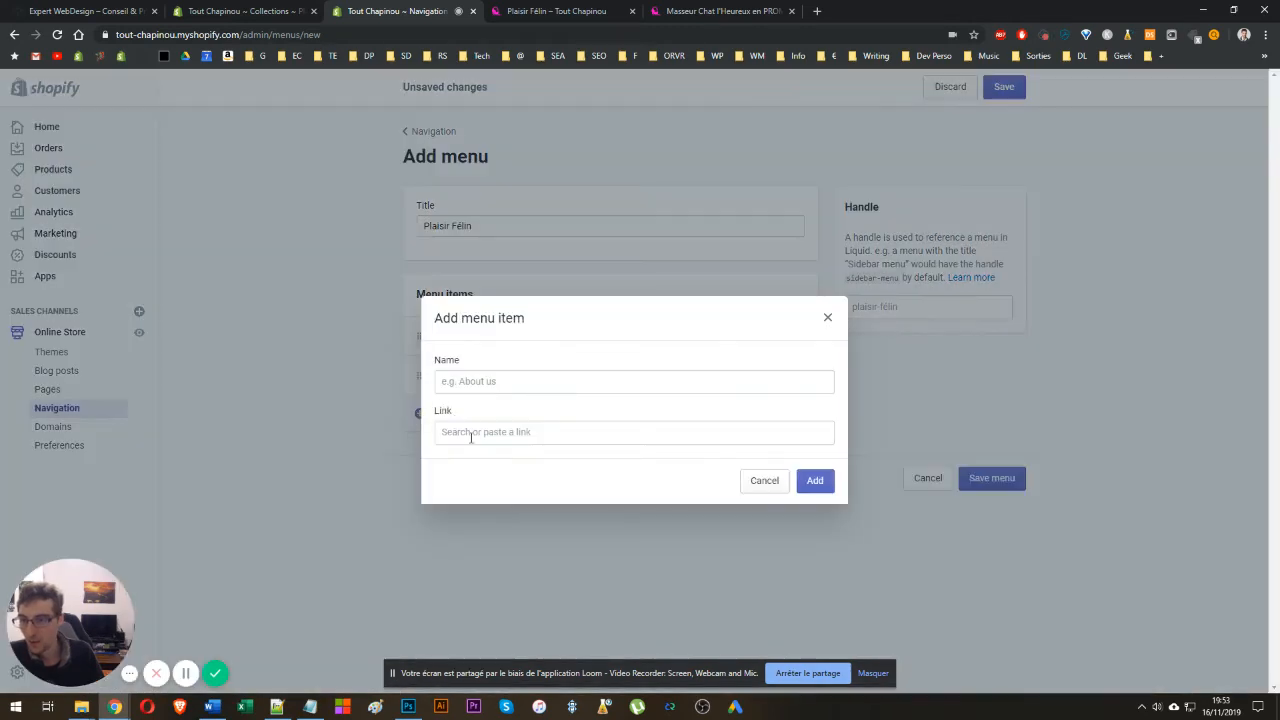
click(470, 432)
click(490, 266)
click(493, 343)
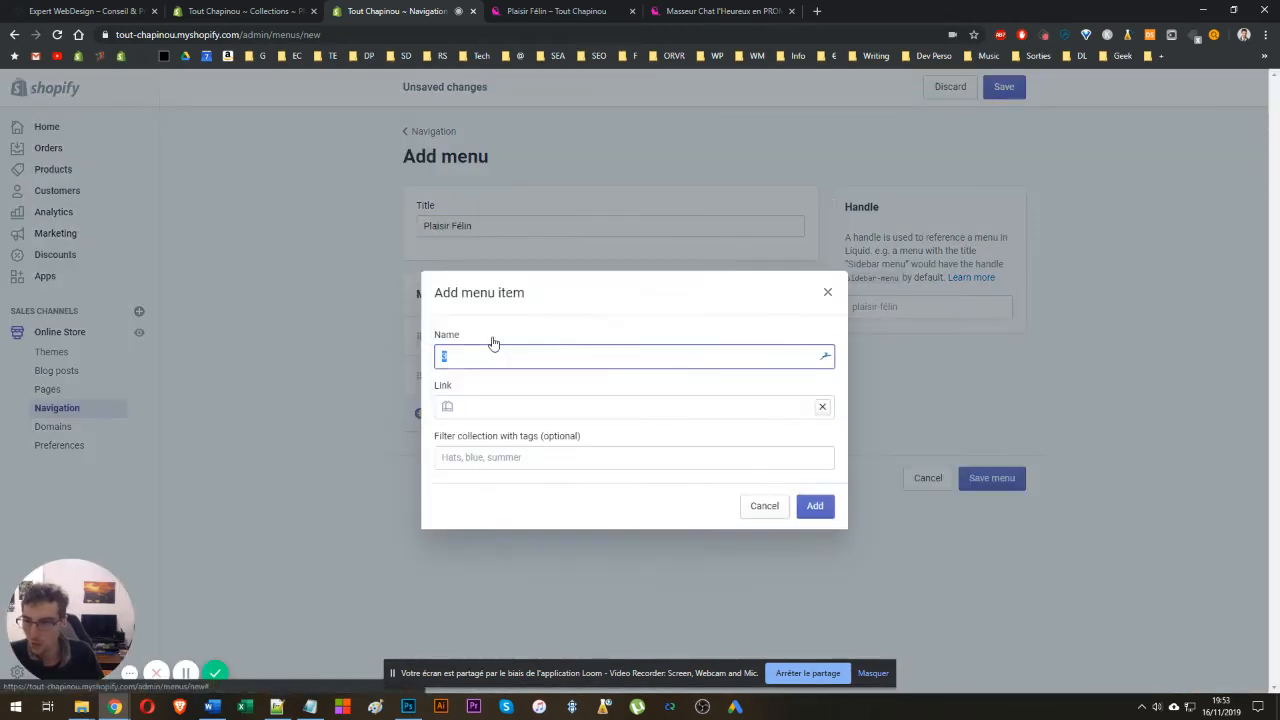
click(815, 505)
click(1008, 517)
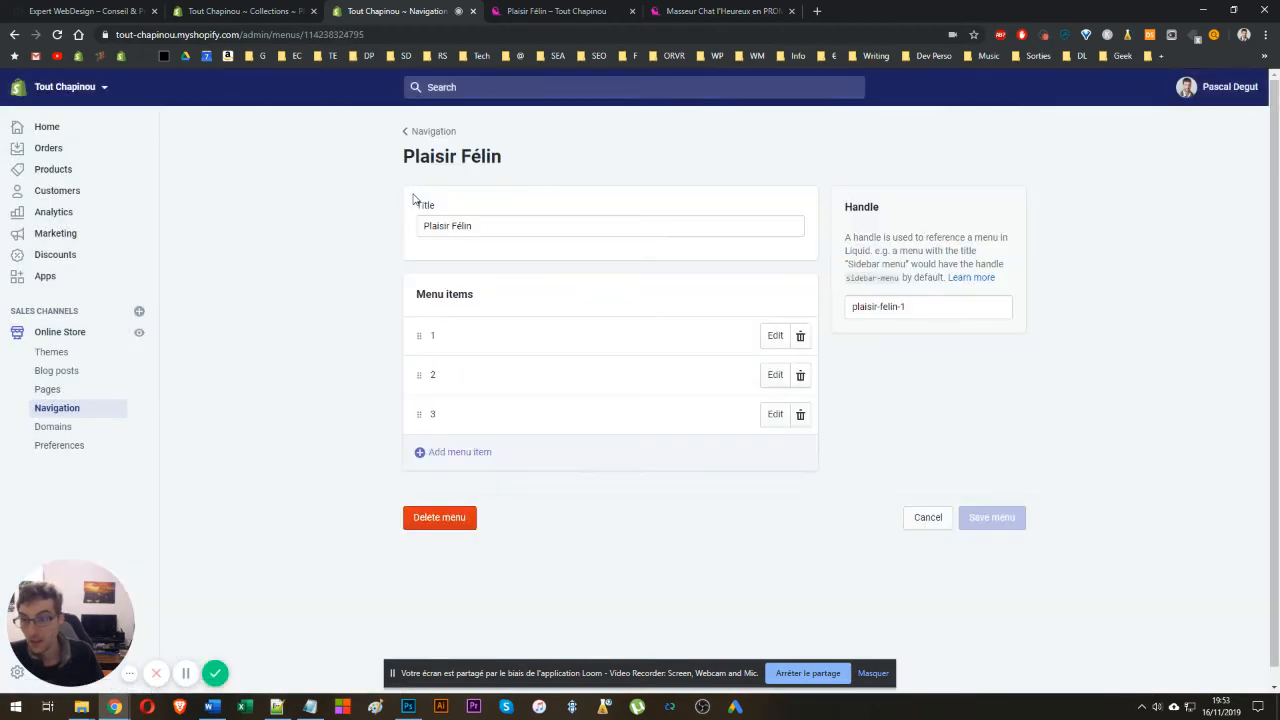
- Return to the list of navigation menus and open the live theme fastlane-3-03-active for customization
click(406, 134)
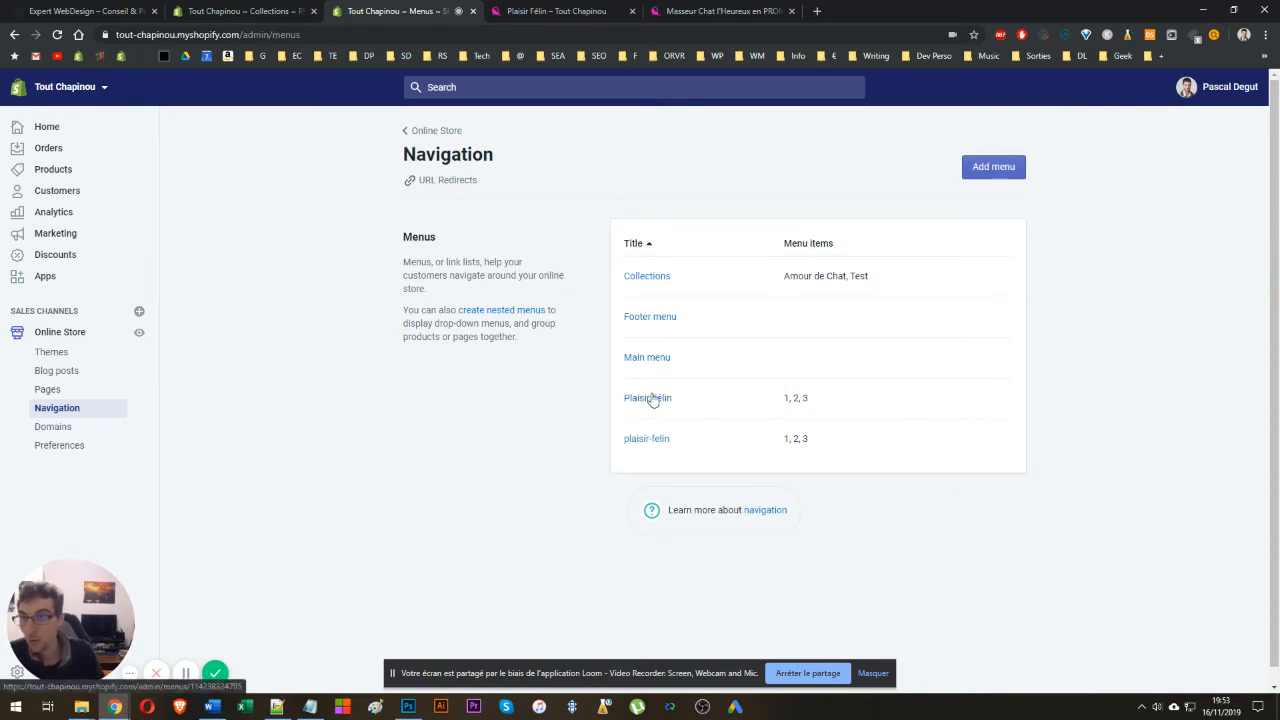
click(235, 11)
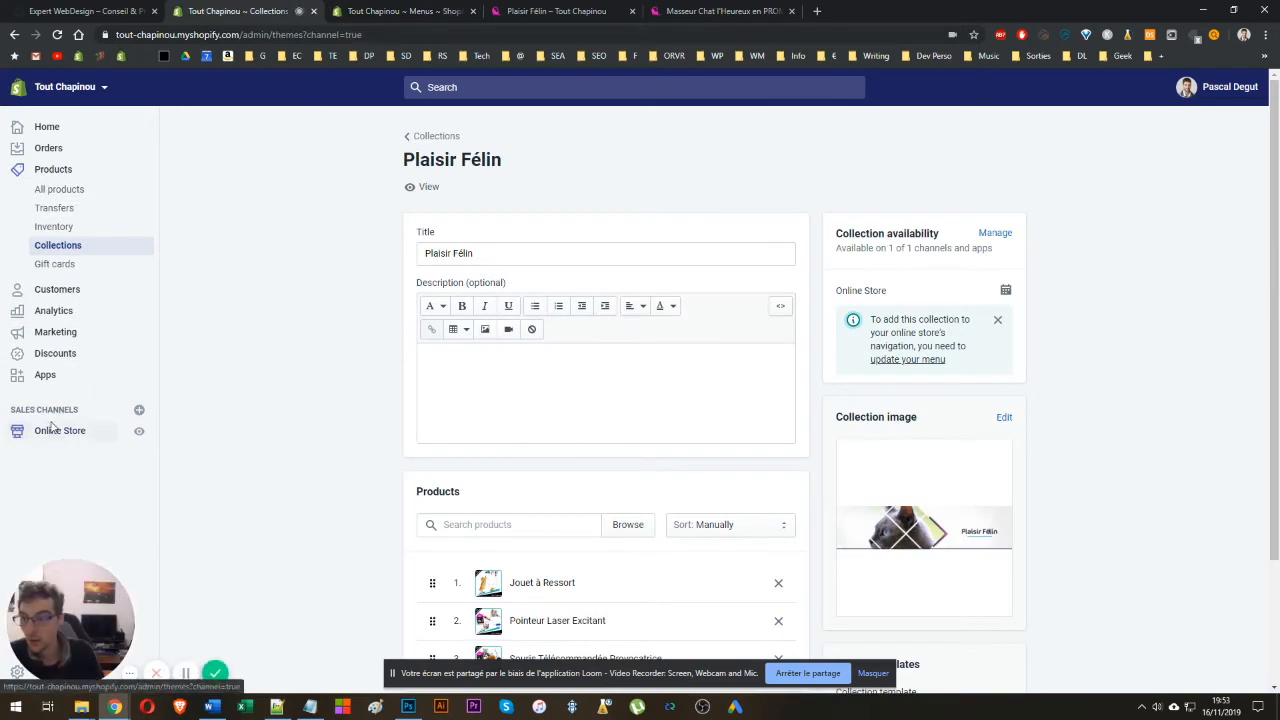
click(52, 428)
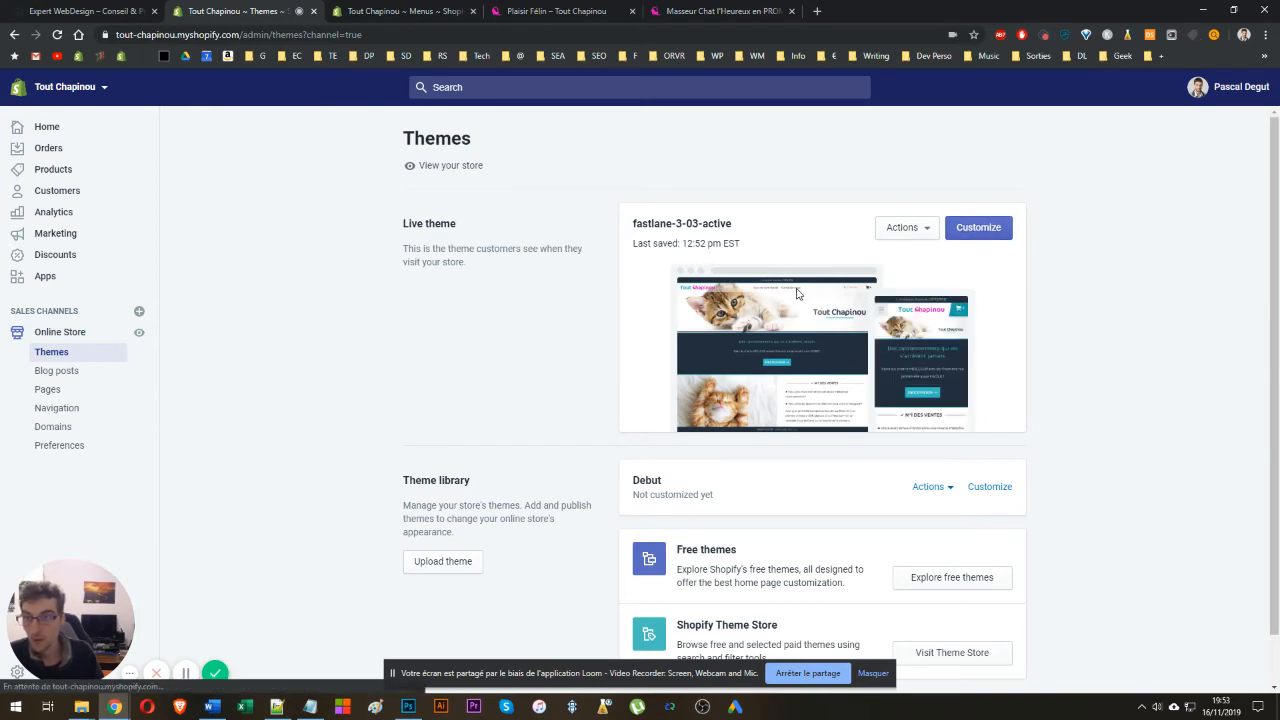
click(990, 227)
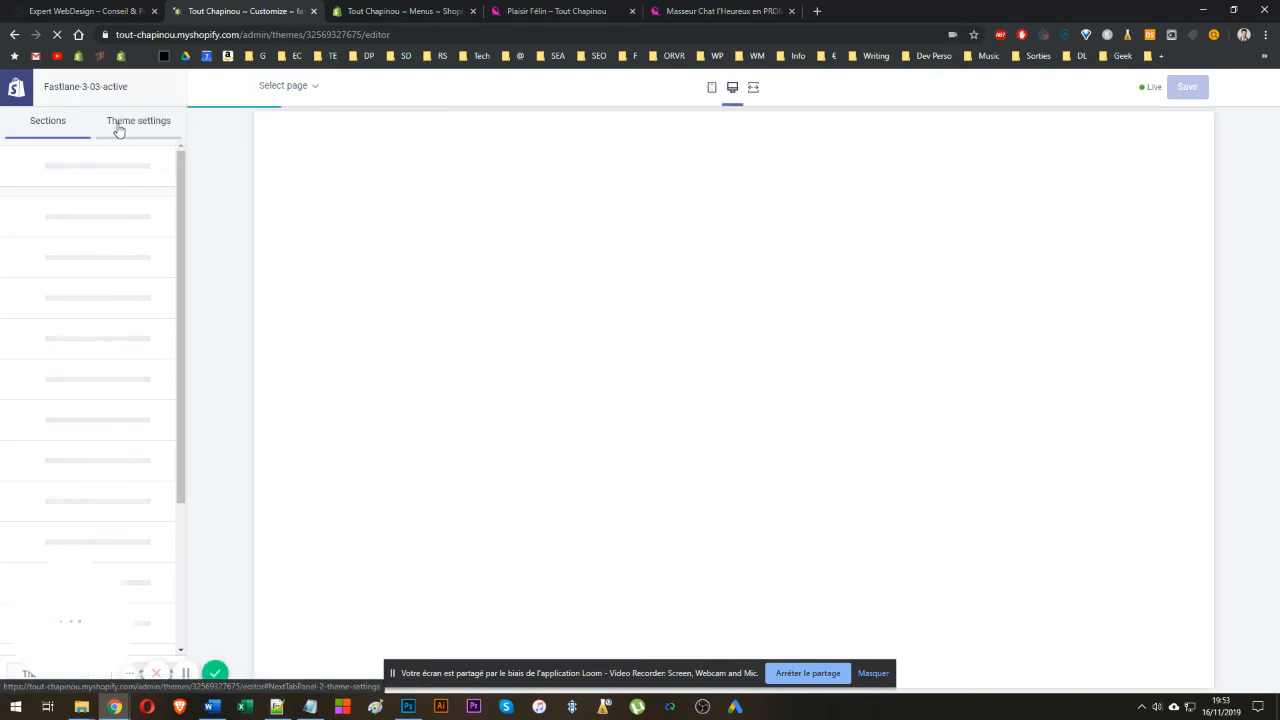
- Review the MegaMenu 1, Megamenu 2 and Megamenu 3 entries in the theme settings to find an unused one
scroll(140, 246, down, 4)
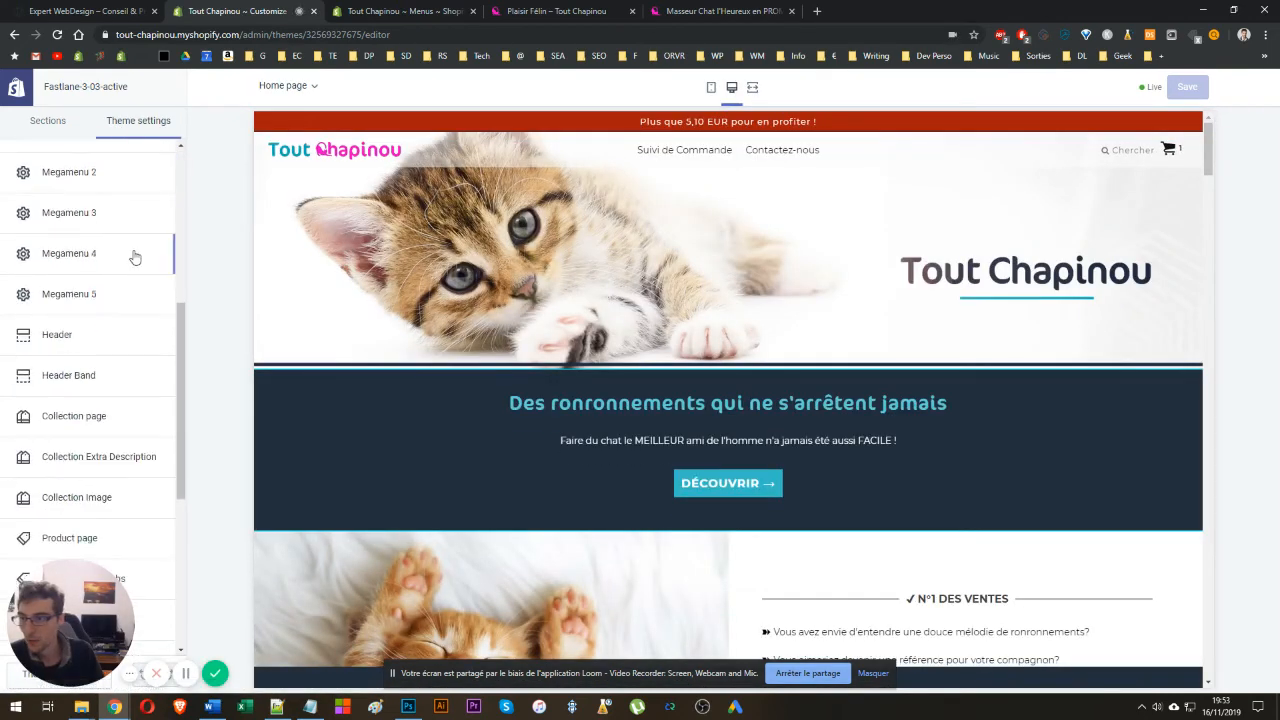
scroll(120, 257, up, 2)
click(74, 266)
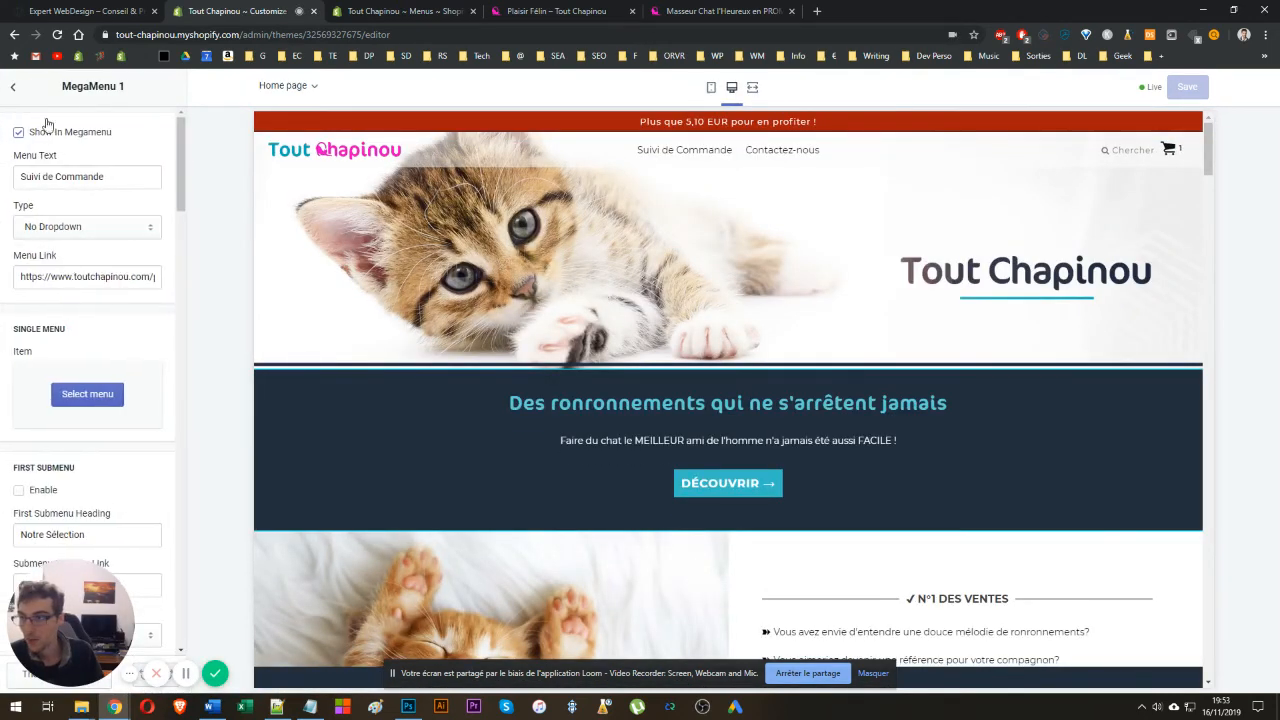
click(13, 87)
scroll(85, 300, down, 1)
click(89, 309)
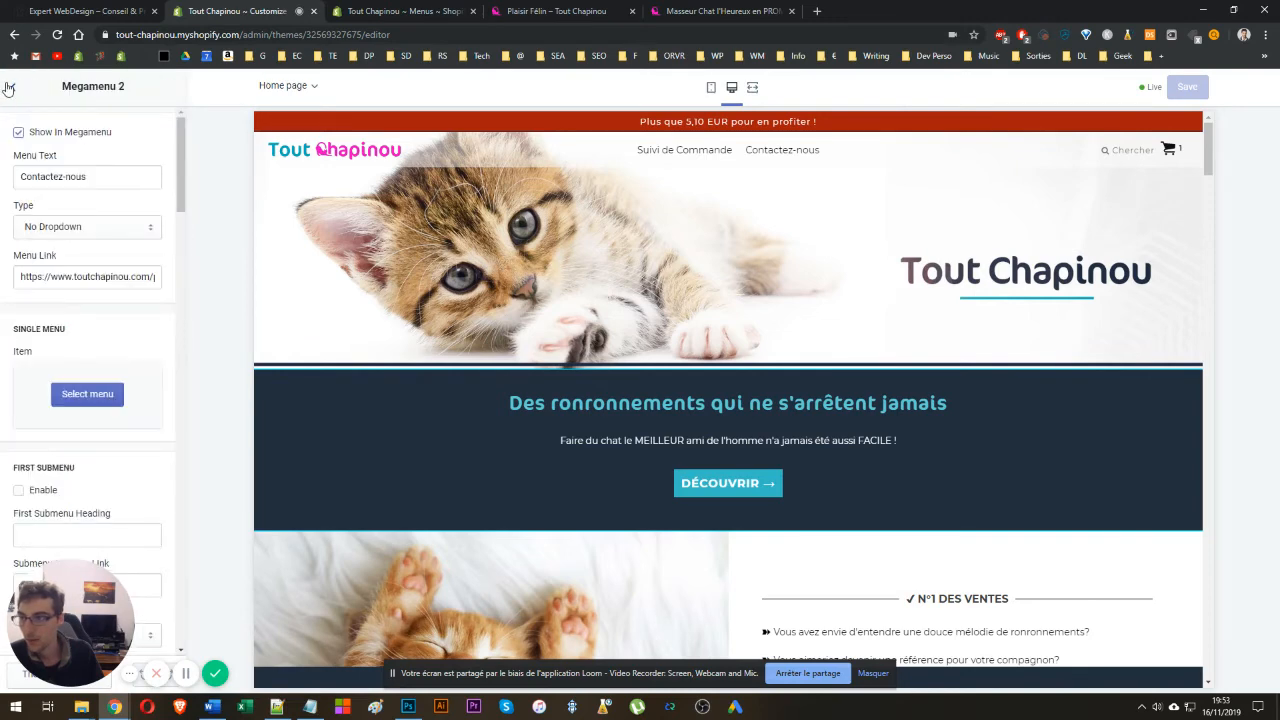
click(9, 88)
click(94, 343)
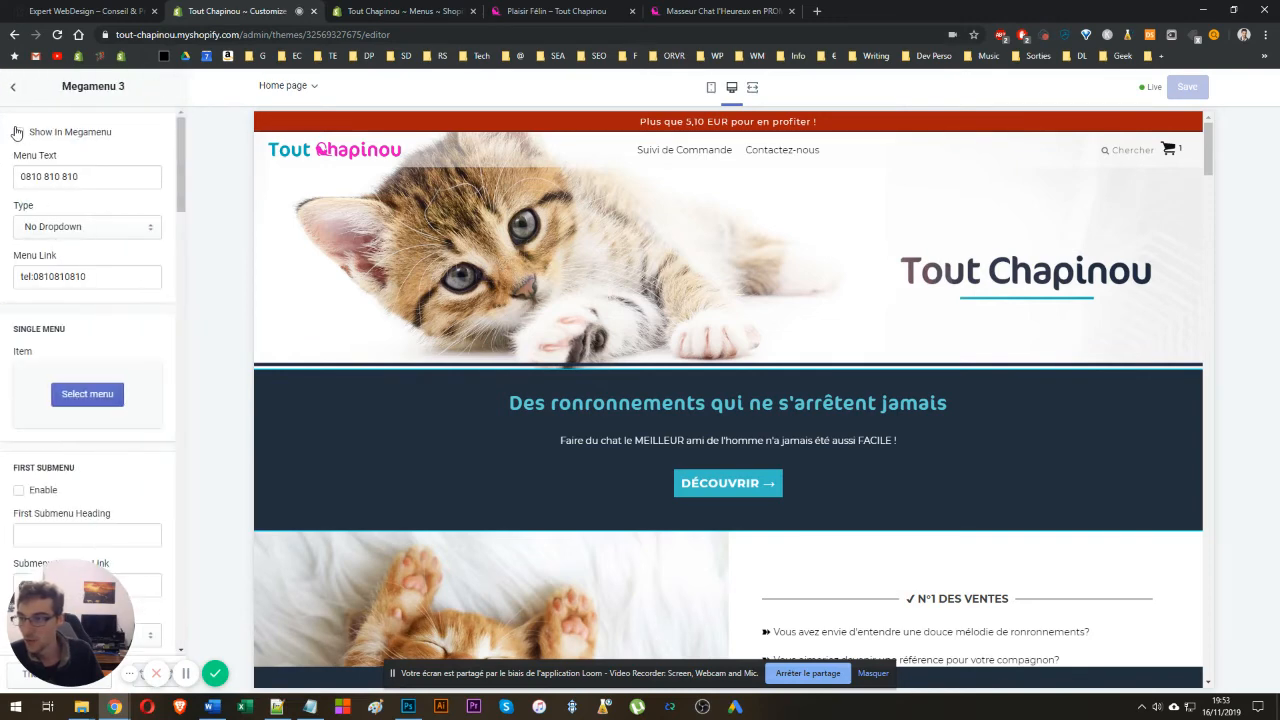
click(11, 87)
- Enable Megamenu 4 for display in the megamenu and set its menu text to "Plaisir Félin"
click(94, 383)
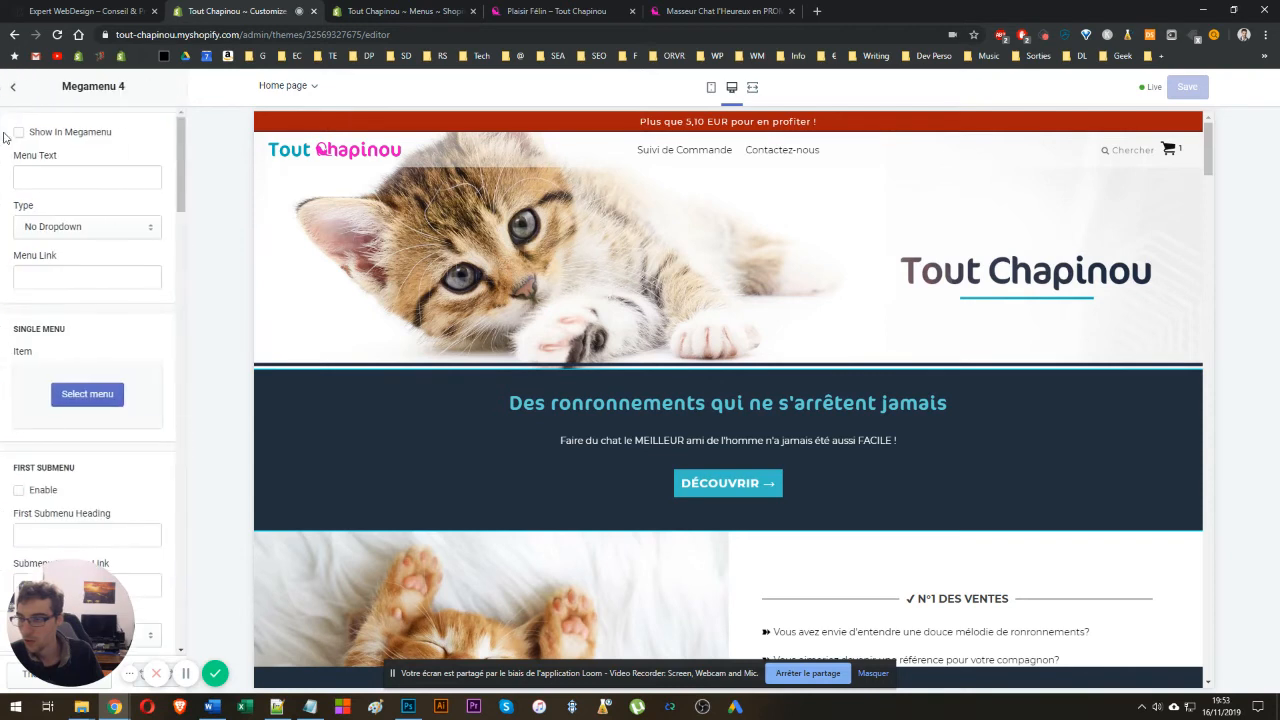
click(18, 132)
click(60, 177)
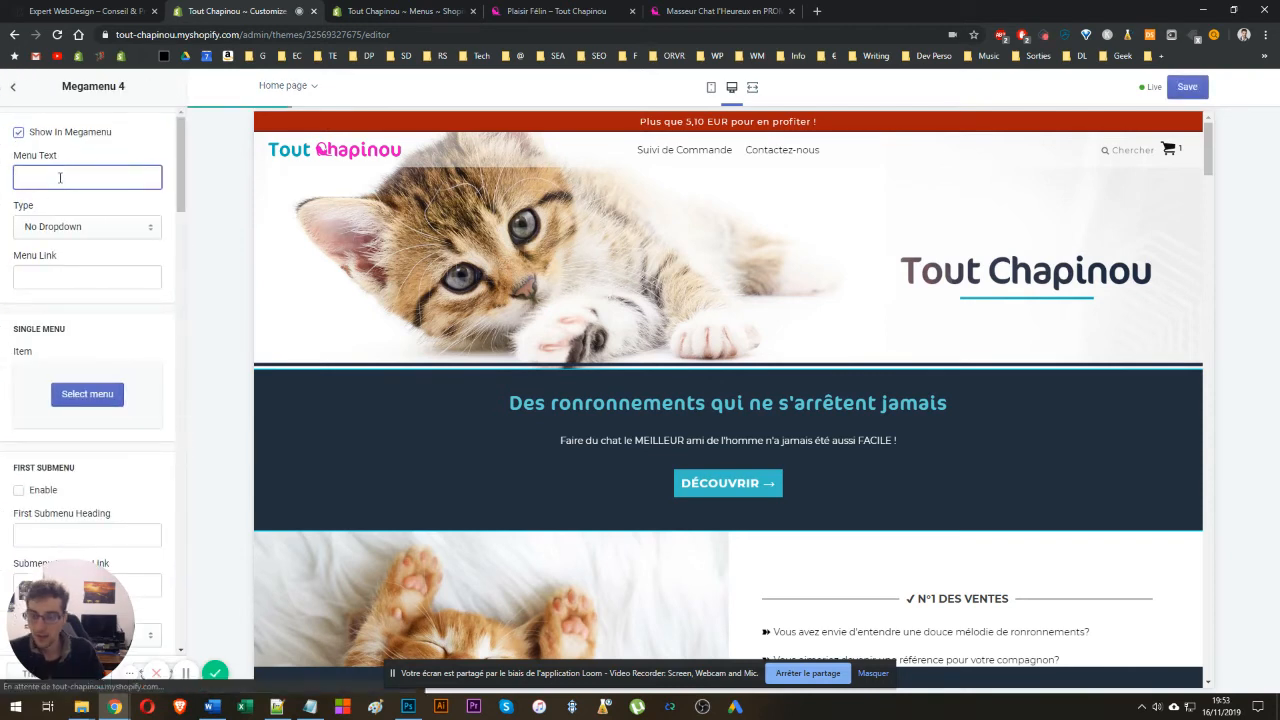
text(Plaisir F)
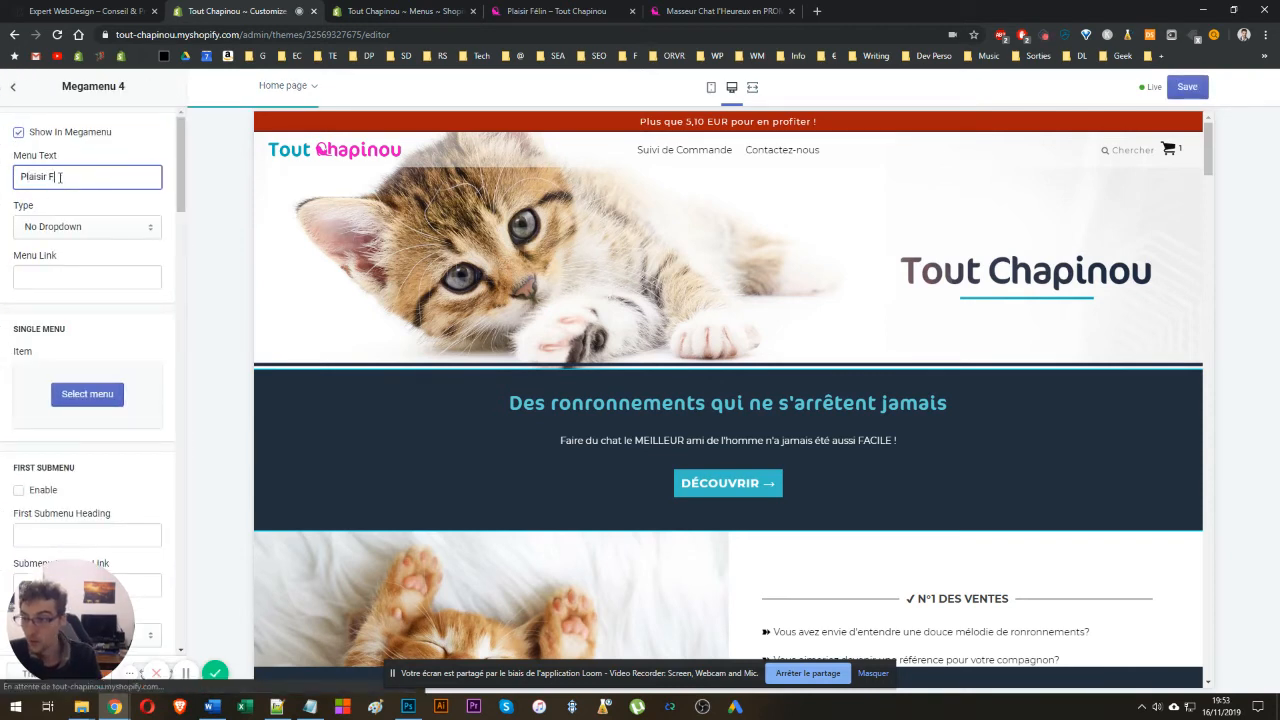
text(élin)
- Check the navigation menus, set Megamenu 4's type to Single Menu Dropdown and assign the Plaisir Félin menu to it
click(400, 10)
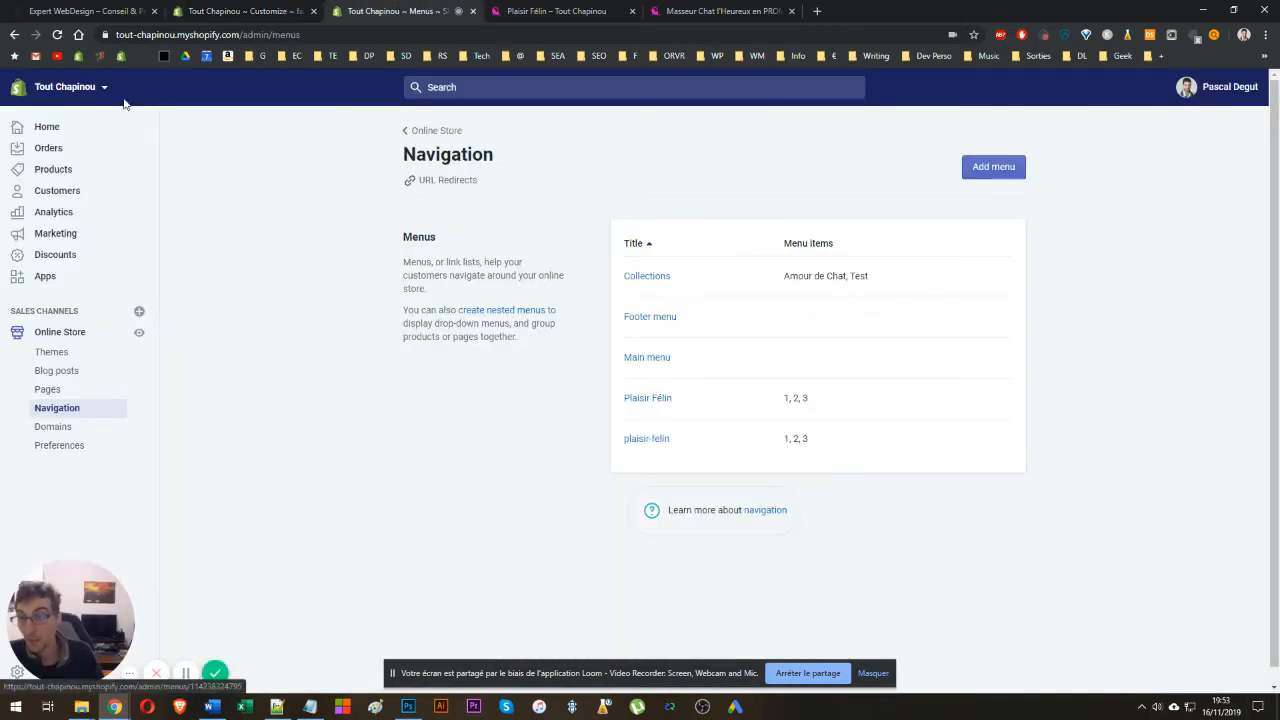
click(200, 11)
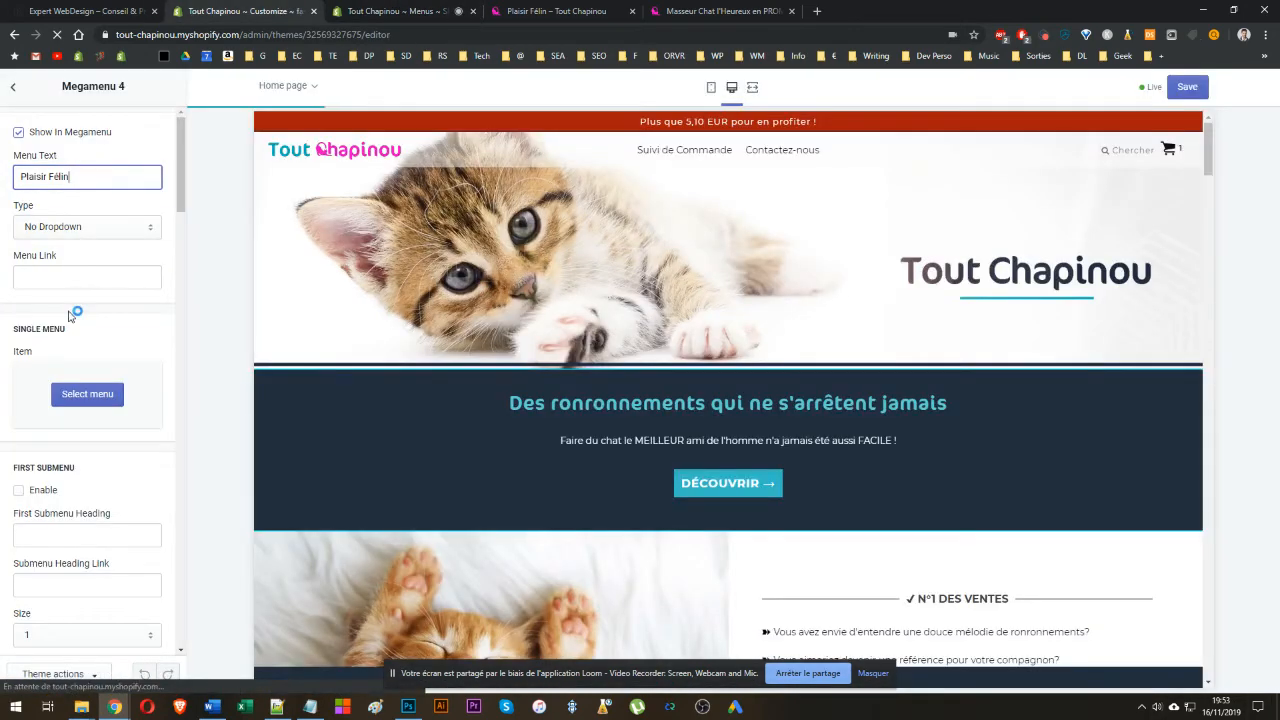
click(100, 236)
click(103, 267)
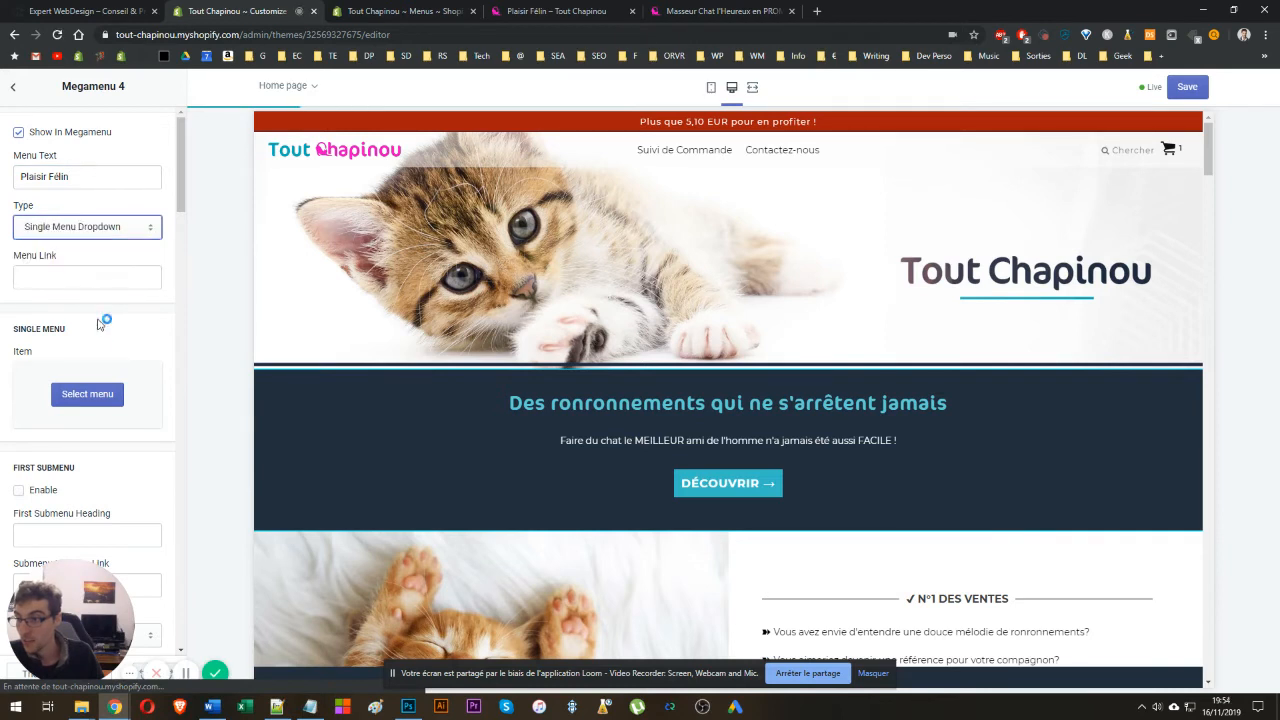
click(104, 401)
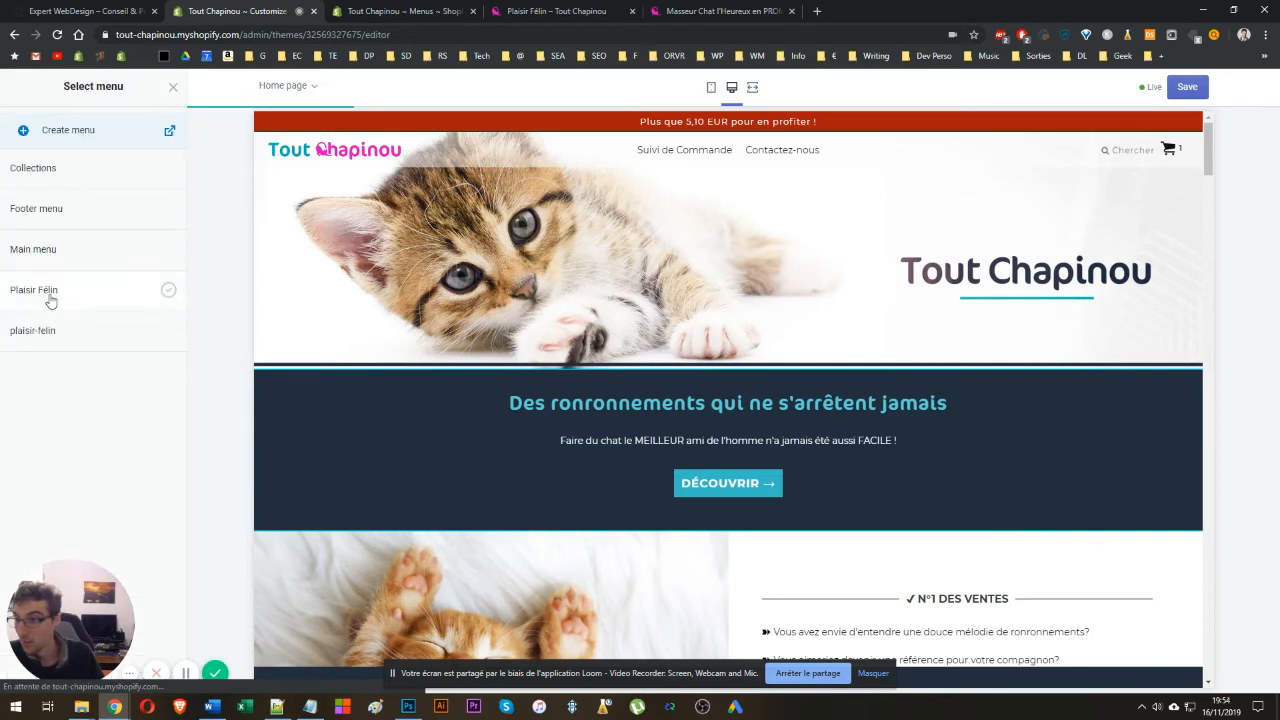
click(50, 298)
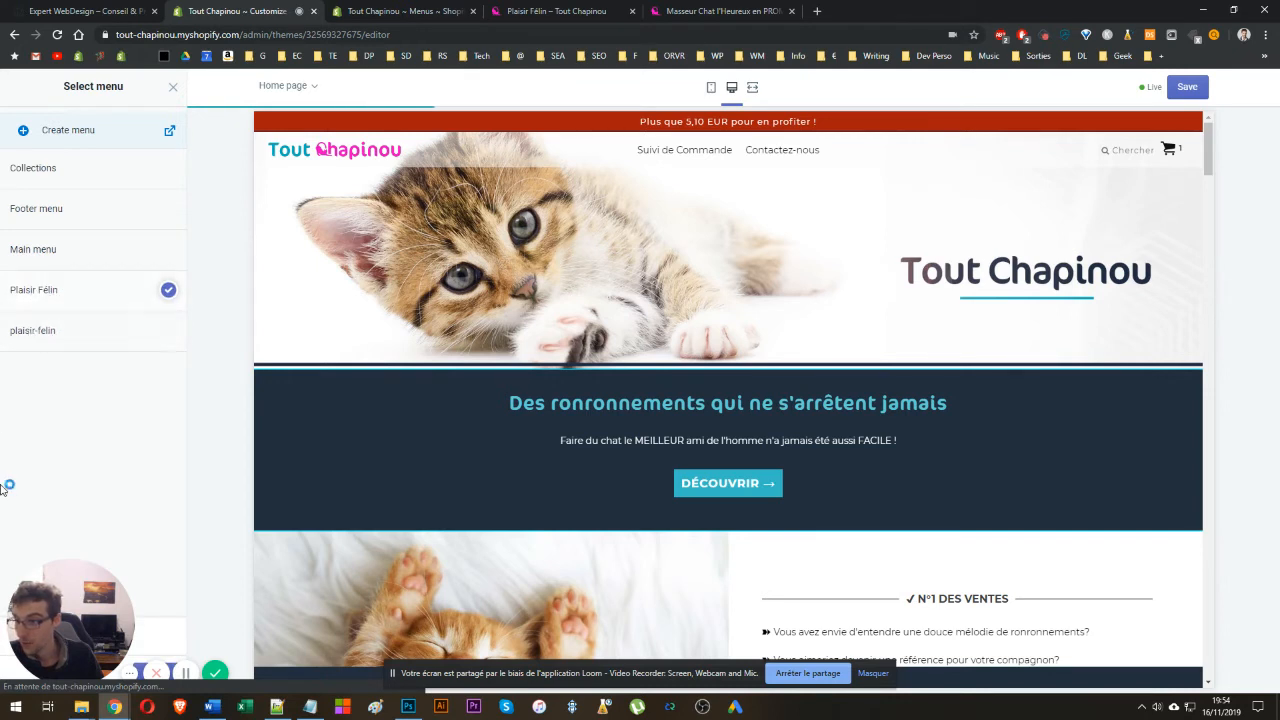
click(156, 676)
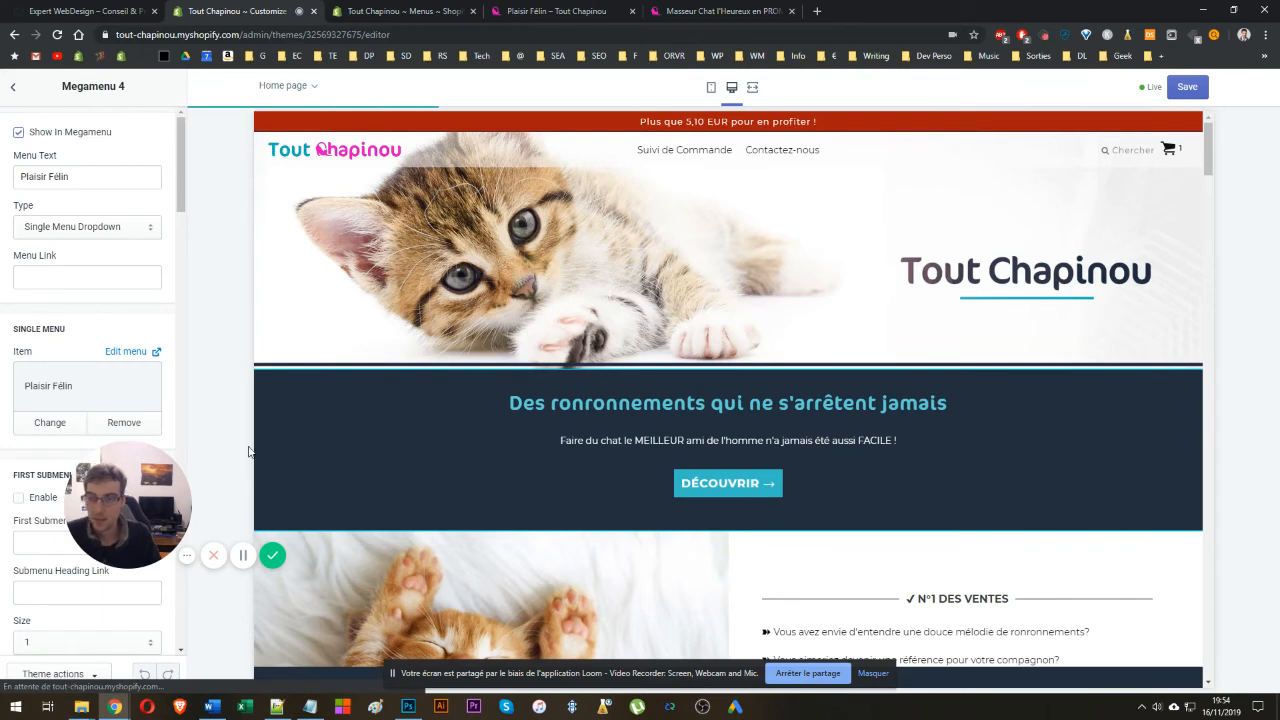
- Set Megamenu 4's menu link to the Plaisir Félin collection path "/collections/plaisir-felin" and save the theme settings
click(31, 278)
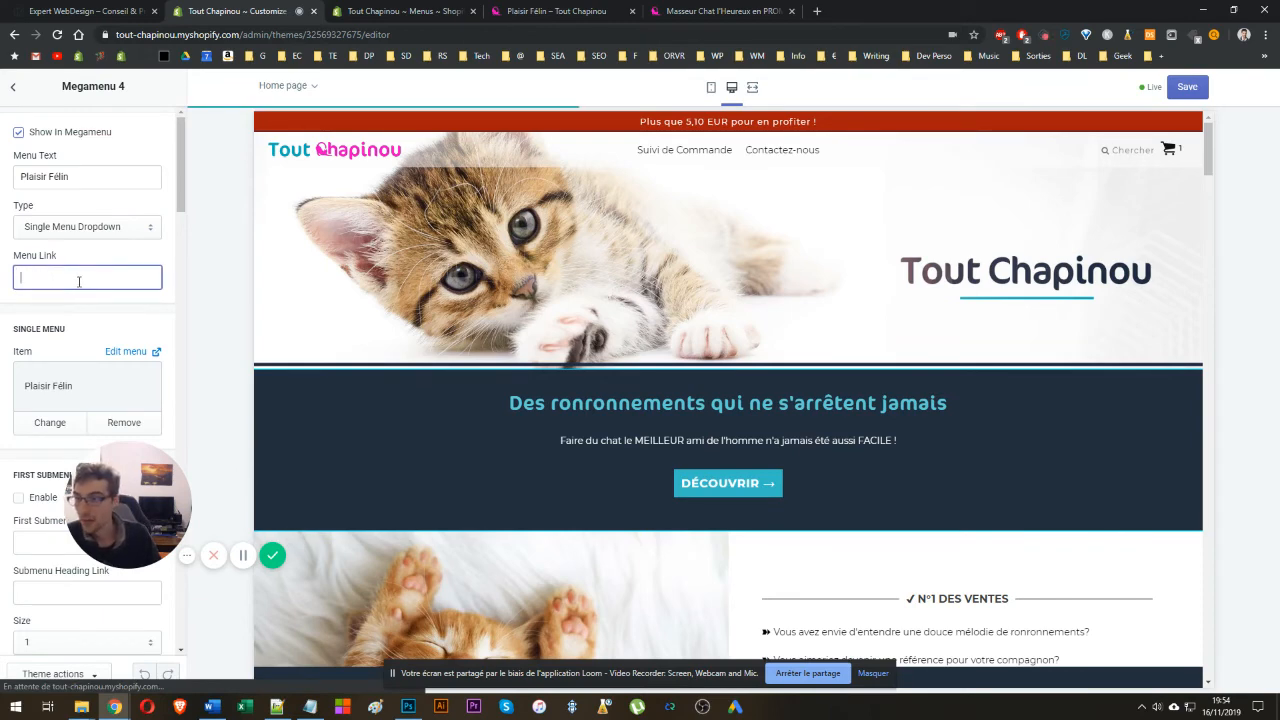
click(557, 11)
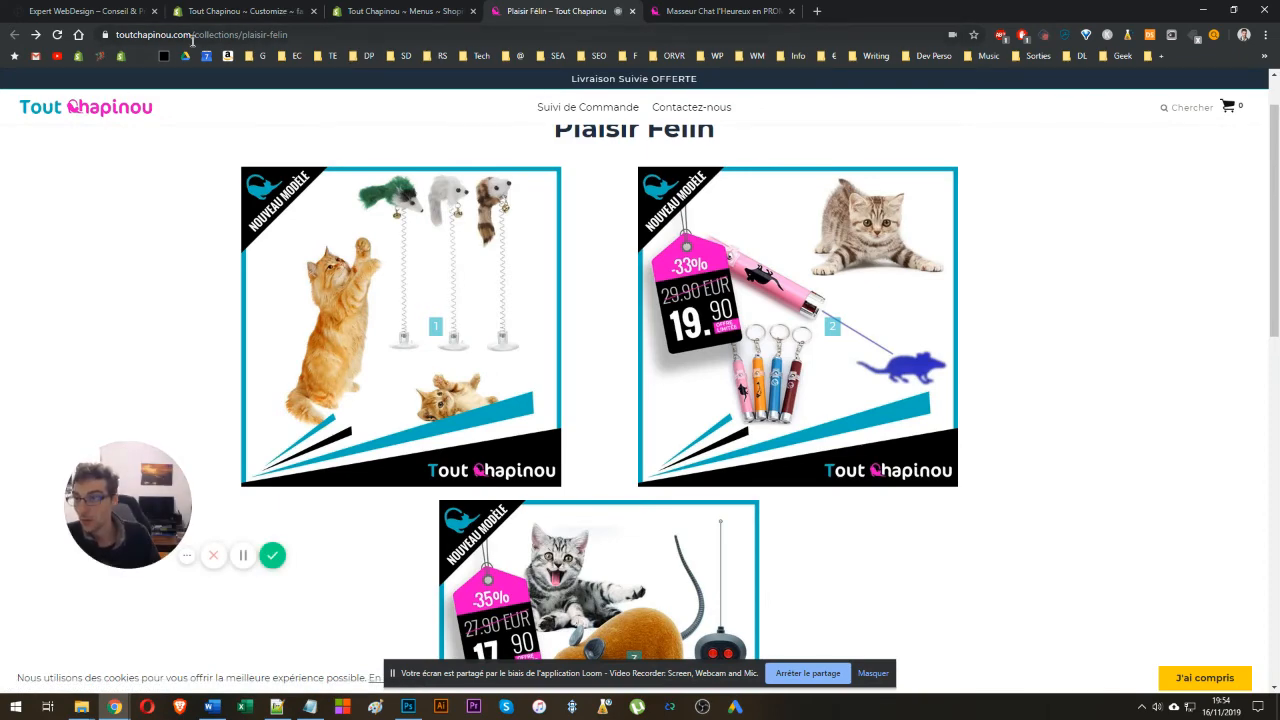
click(386, 6)
click(242, 16)
click(84, 270)
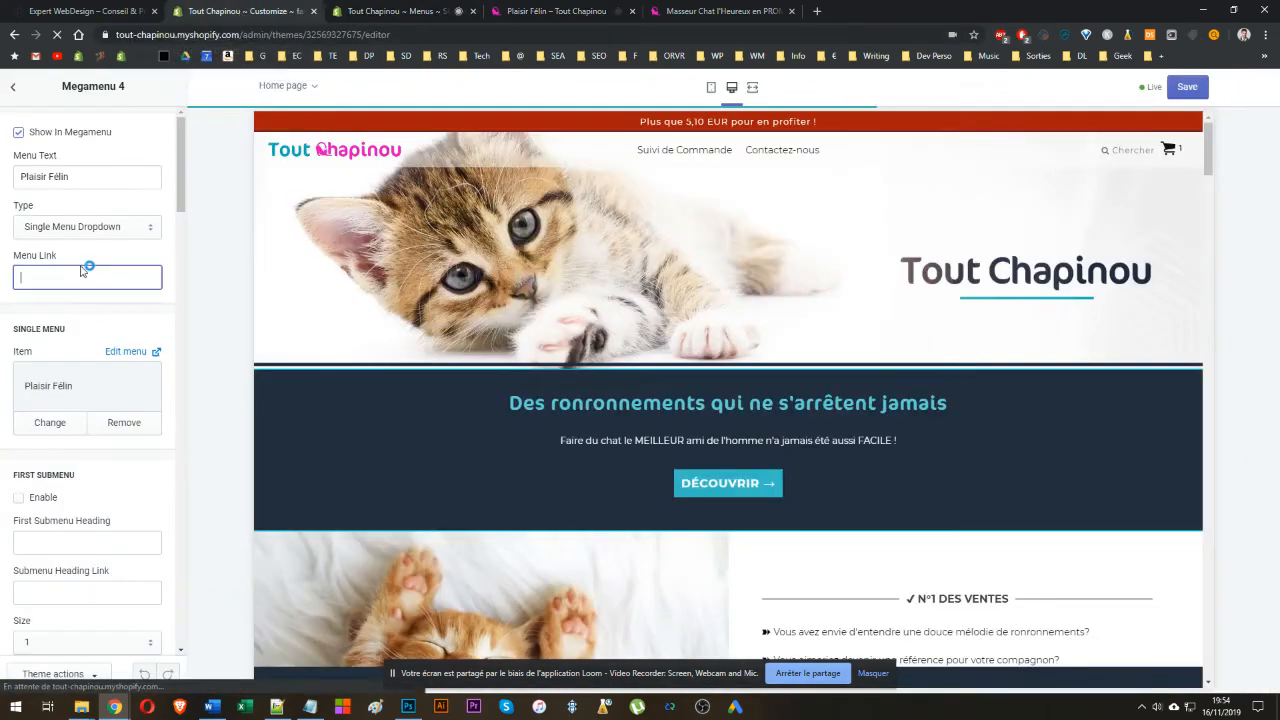
text(/collections/plaisir-felin)
drag(11, 280, 283, 272)
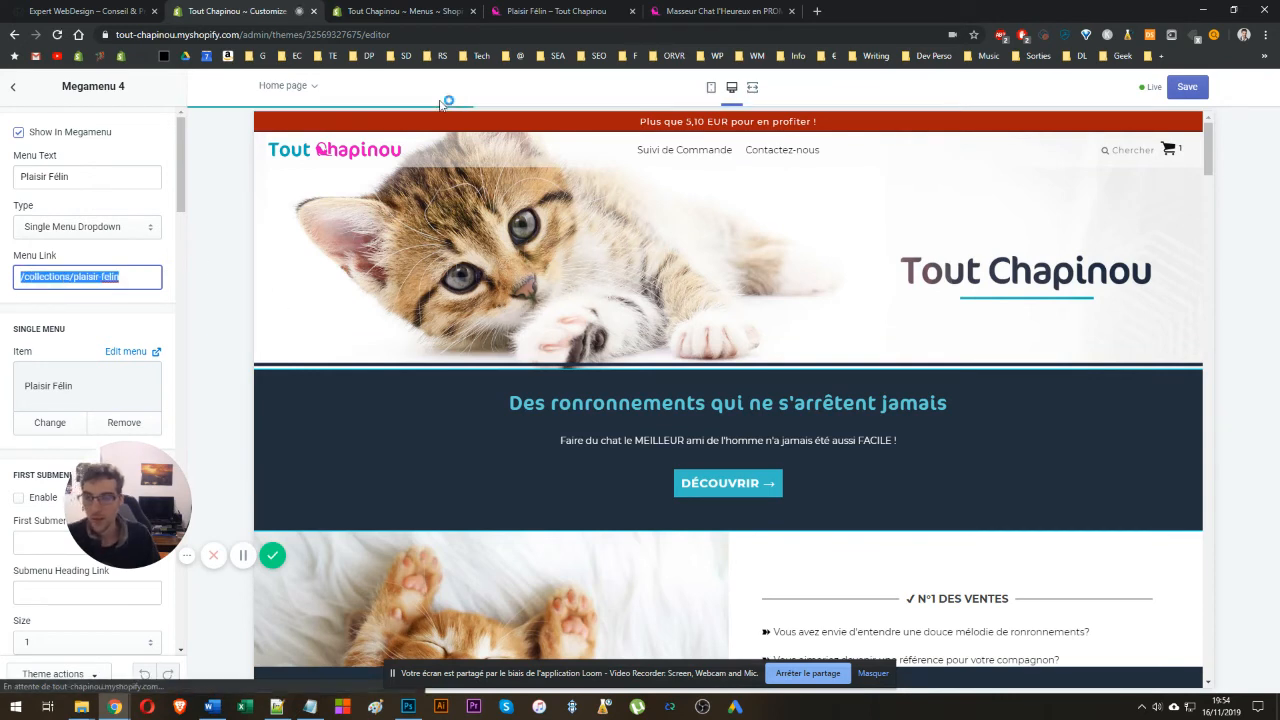
click(1190, 88)
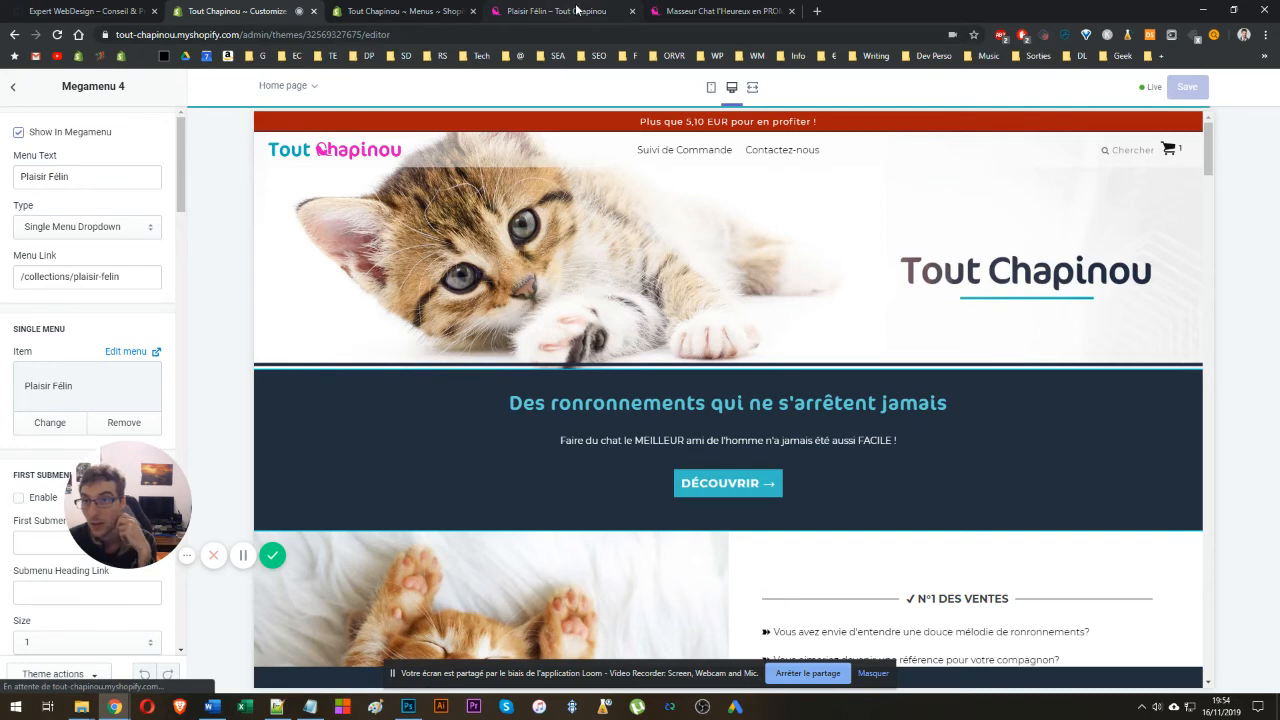
- Reload the storefront's Plaisir Félin collection page to check the header for the new megamenu entry
click(545, 14)
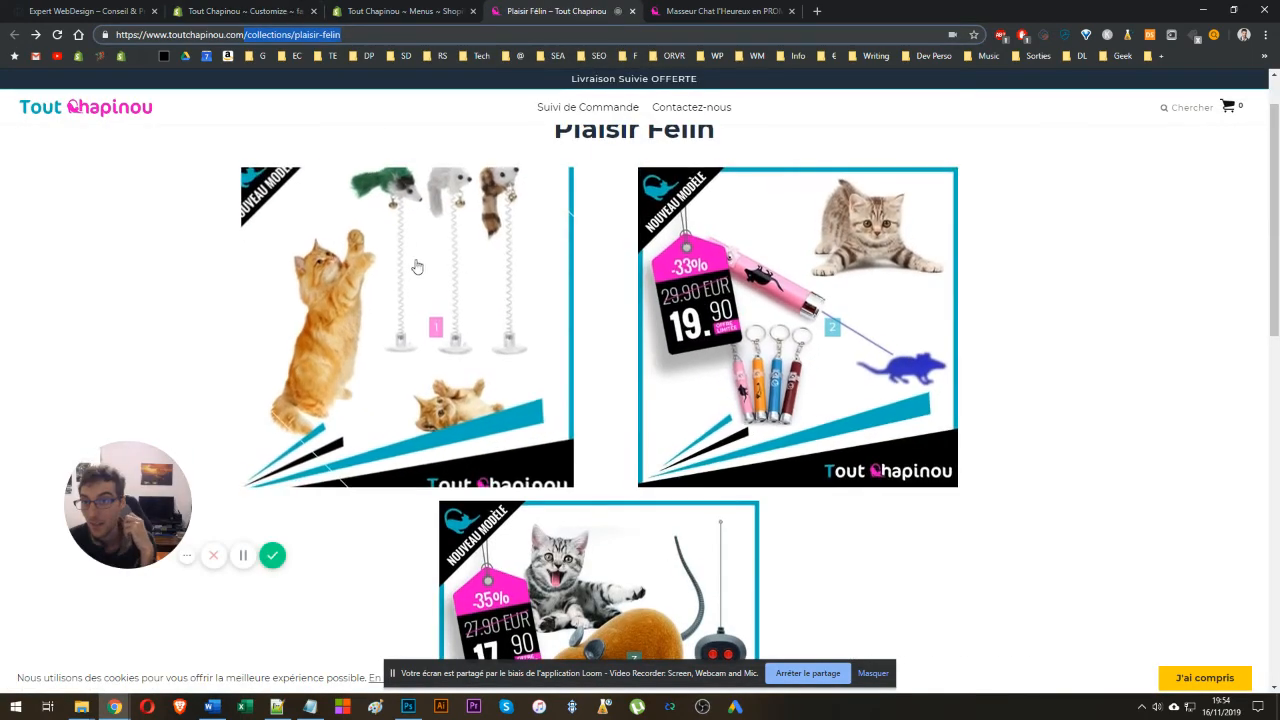
scroll(417, 266, up, 2)
click(393, 14)
key(ctrl+Tab)
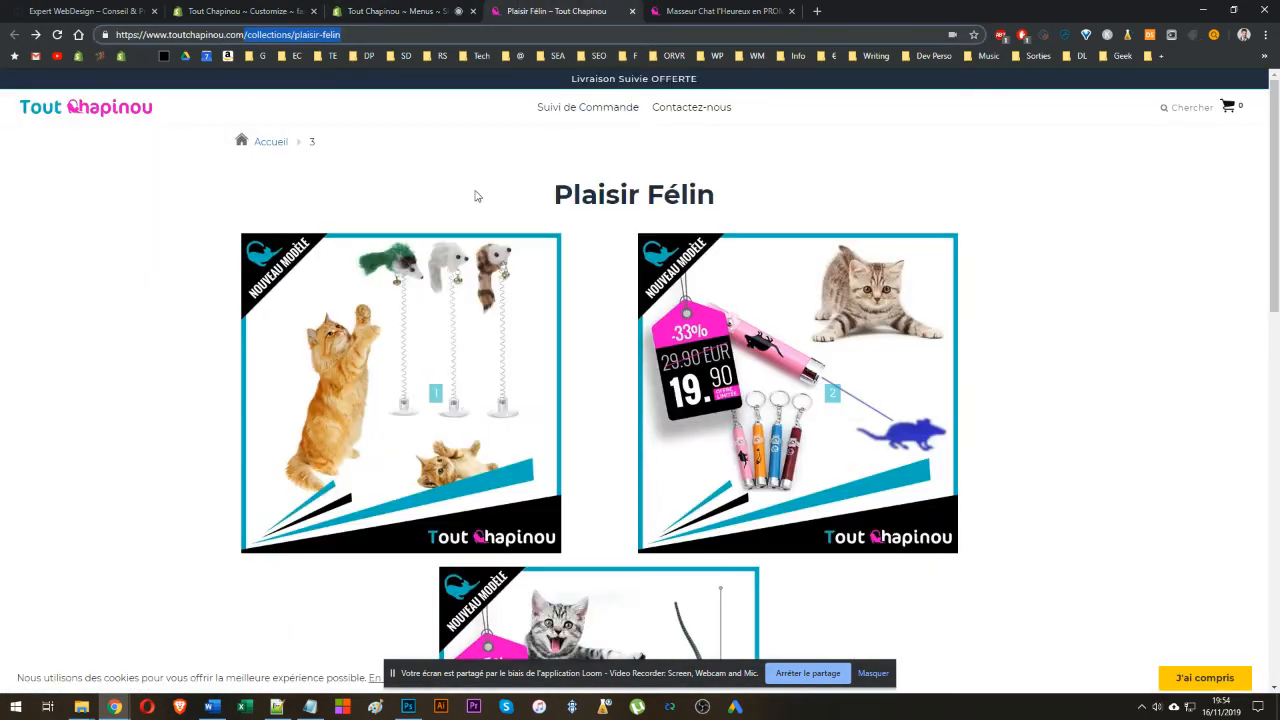
key(F5)
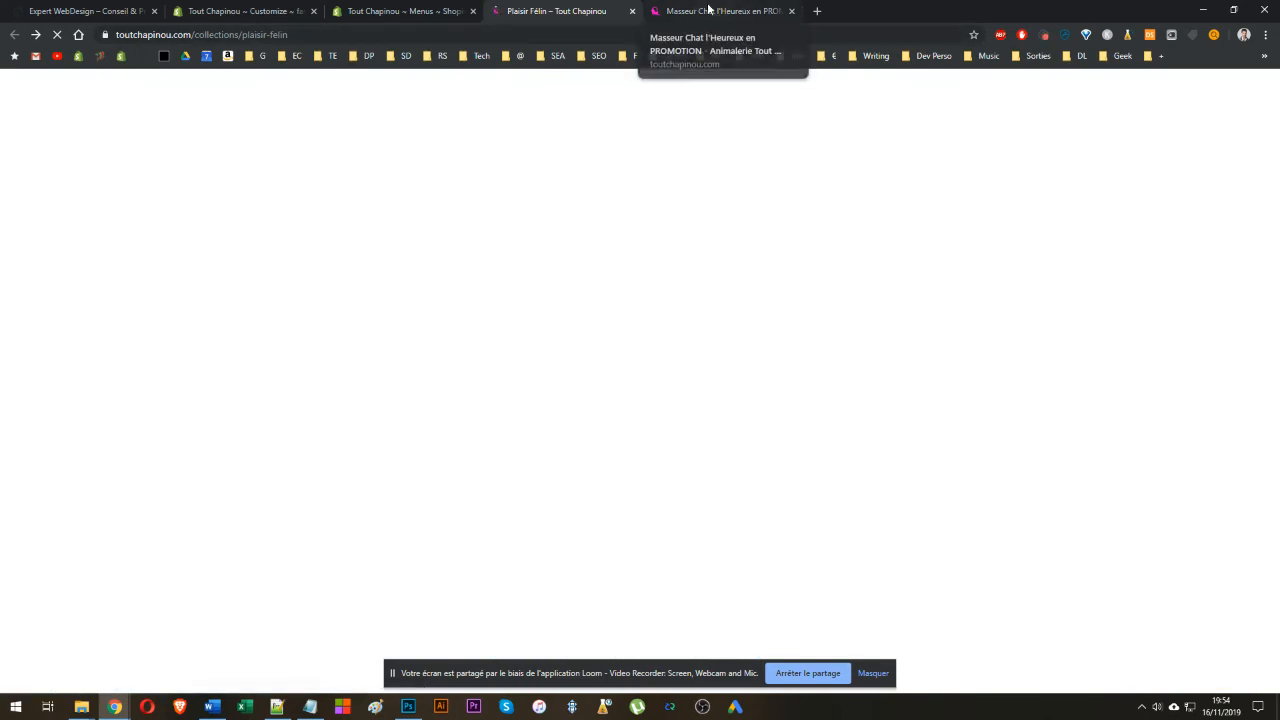
click(713, 15)
scroll(462, 275, up, 2)
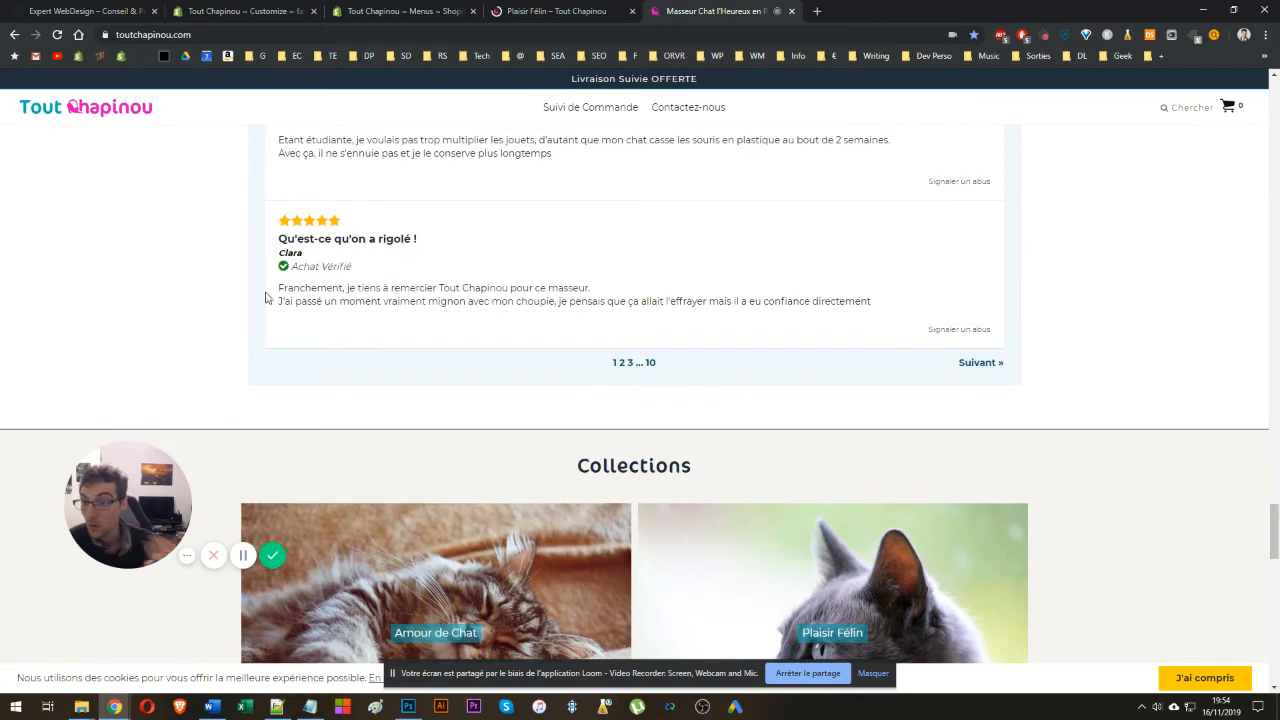
click(530, 11)
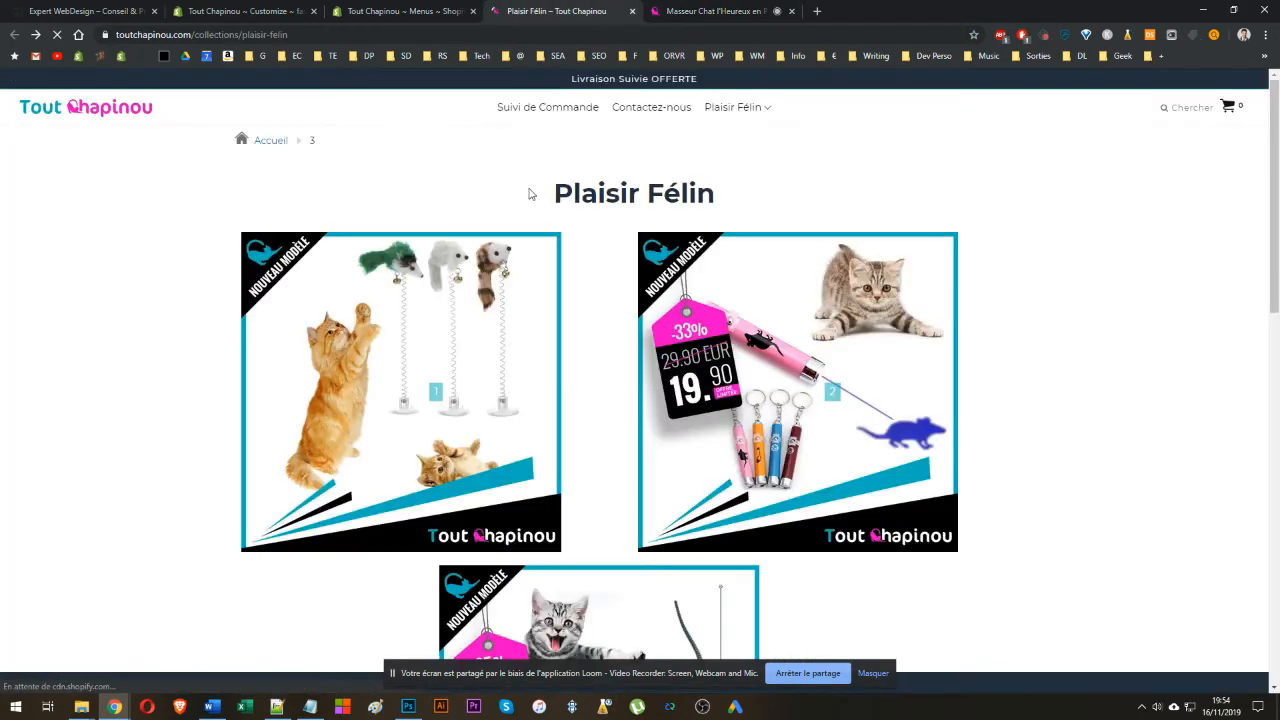
- Test the Plaisir Félin dropdown by opening subcategory 2, and return to the storefront's homepage
mouse_move(744, 110)
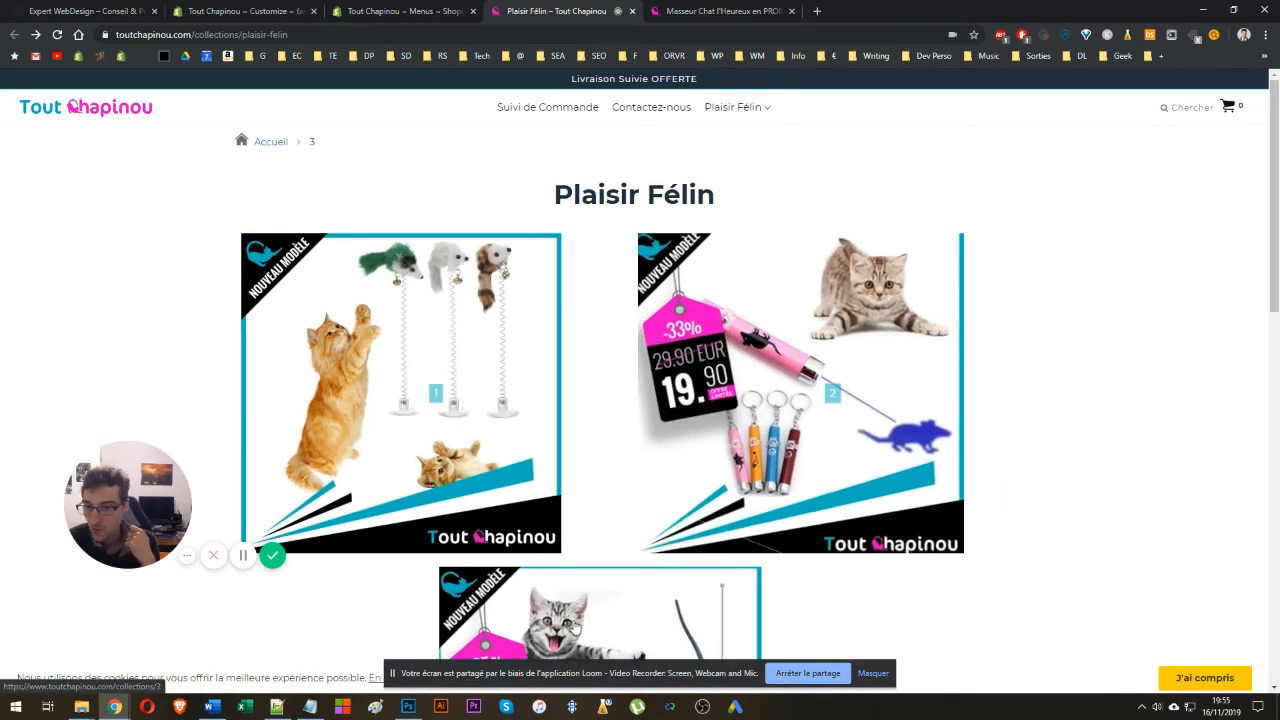
click(711, 156)
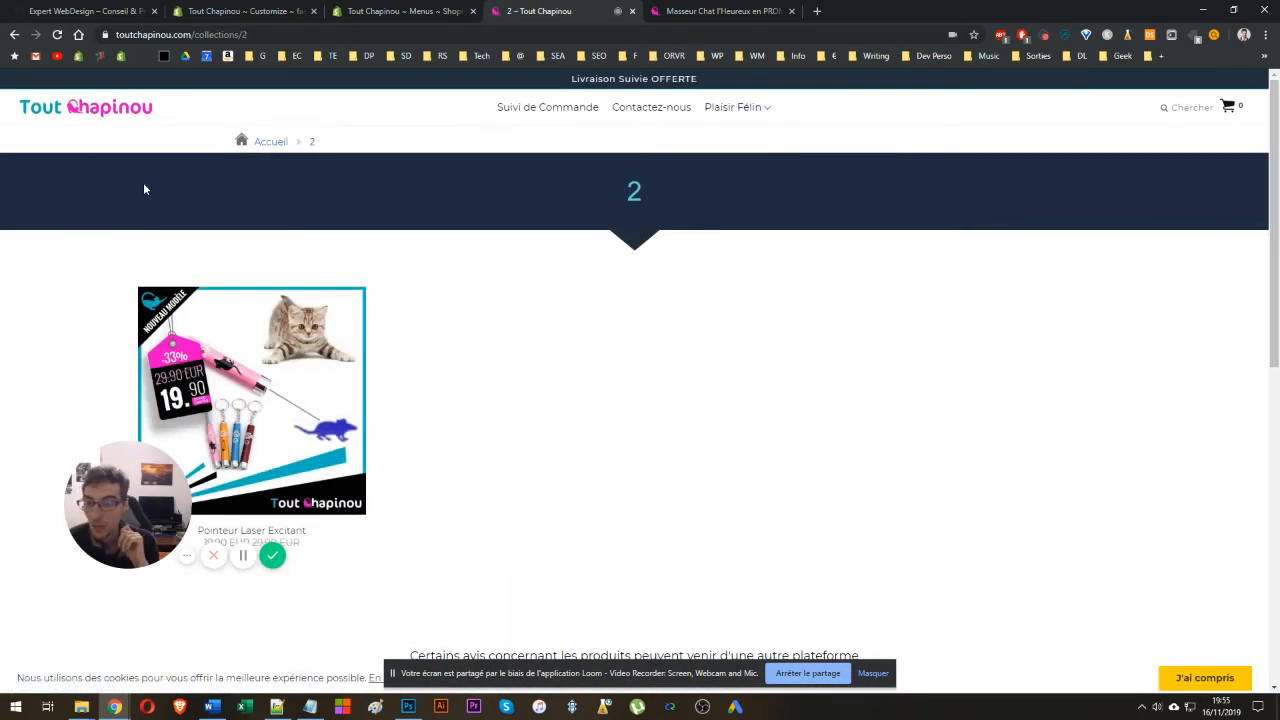
click(128, 113)
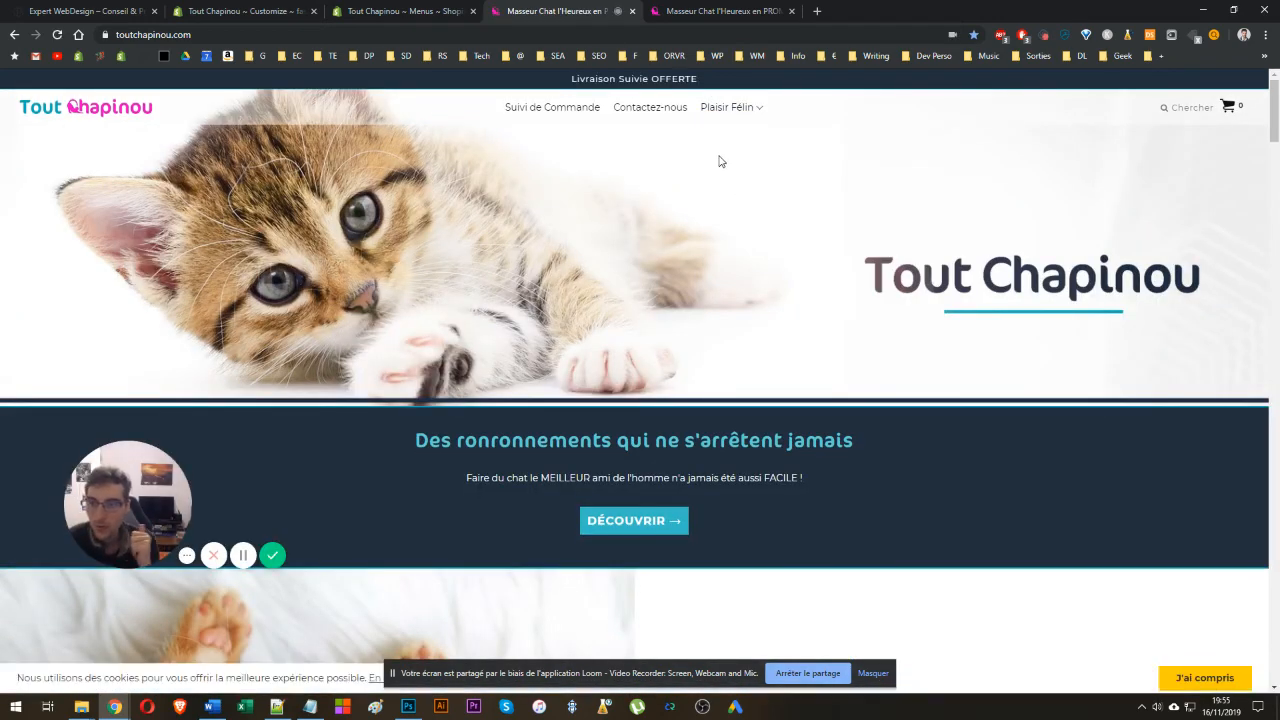
- Switch back to the theme editor, turn off Megamenu 4's display in the megamenu and save the theme
click(346, 10)
click(262, 10)
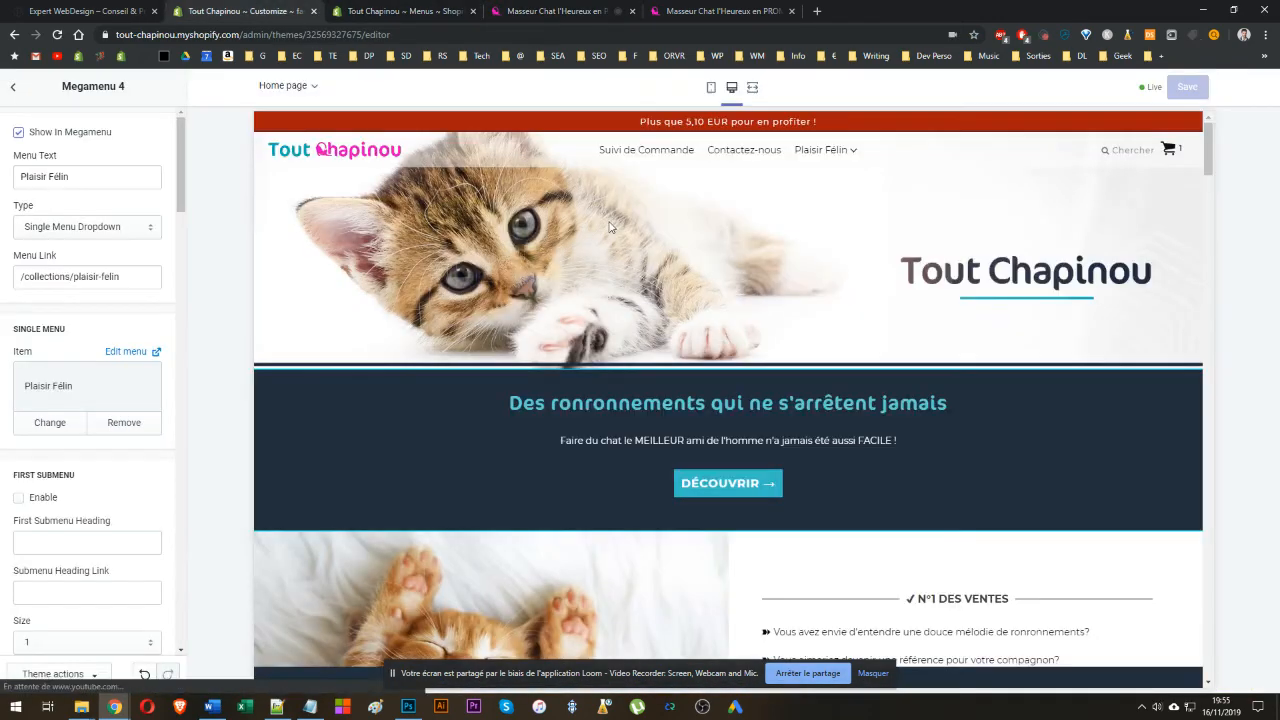
click(51, 138)
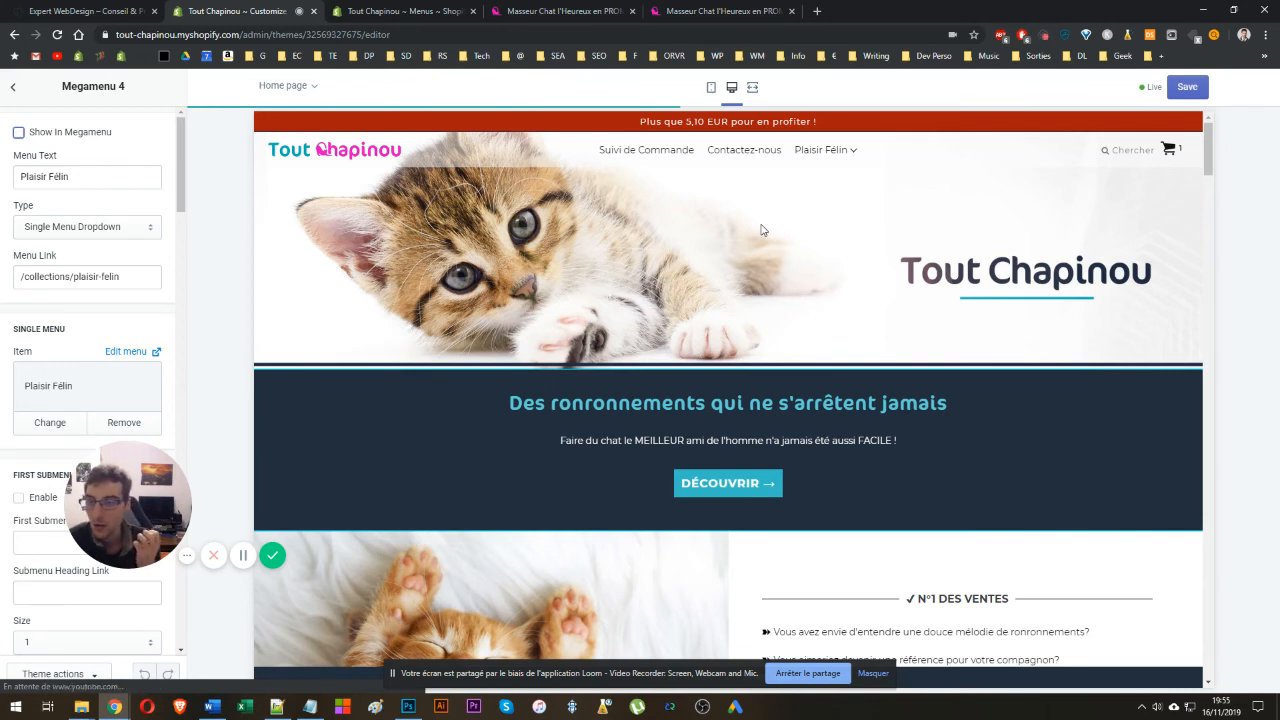
click(1188, 90)
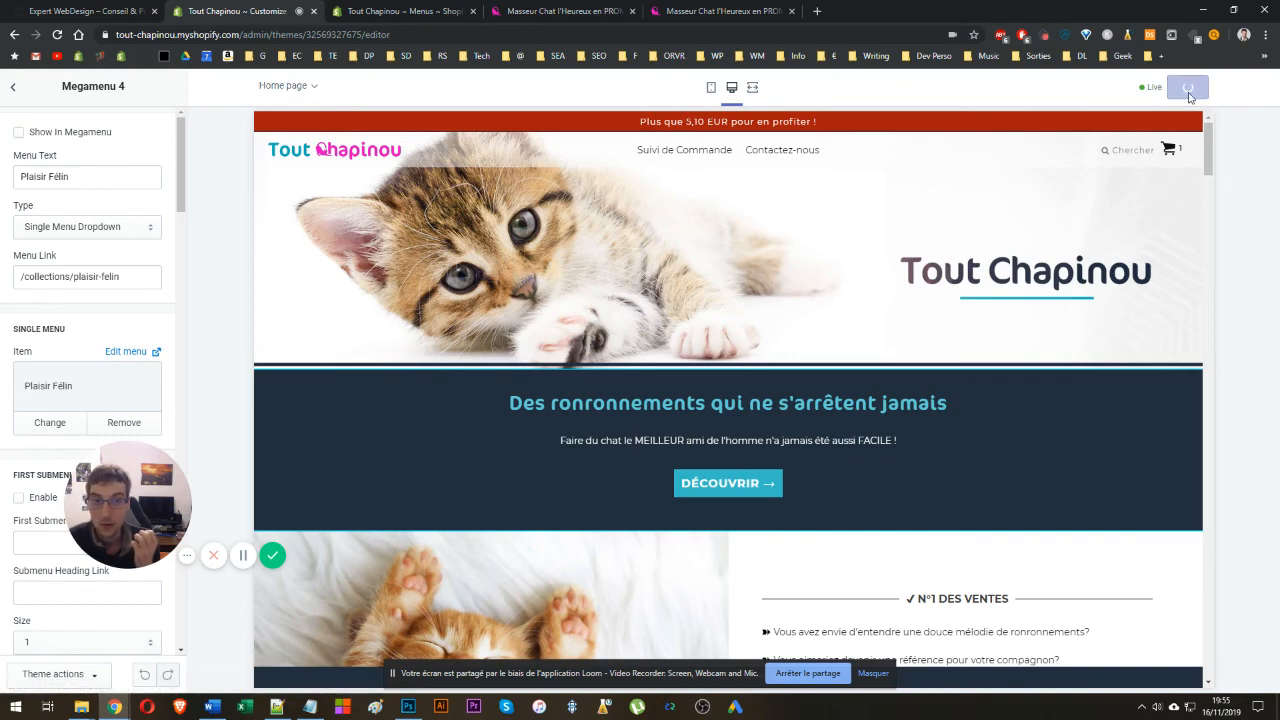
- Review the storefront homepage, including its product offers and the Plaisir Félin dropdown in the header
click(560, 11)
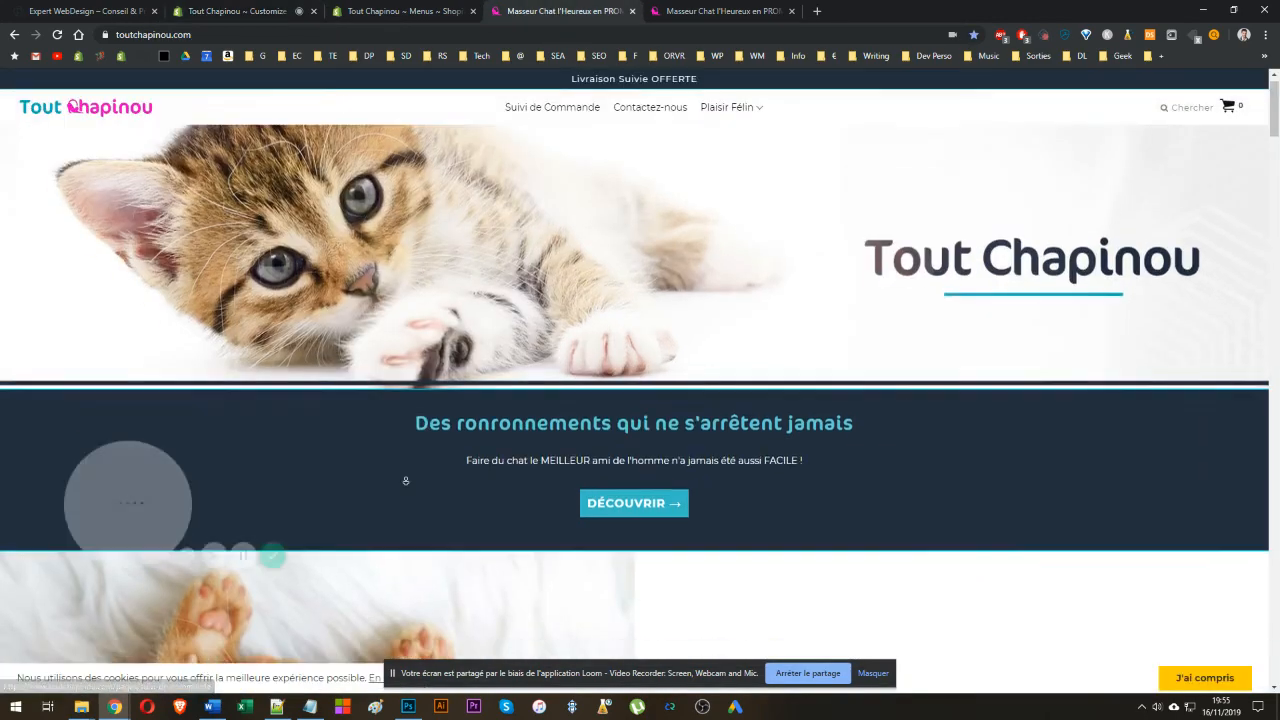
scroll(425, 515, down, 10)
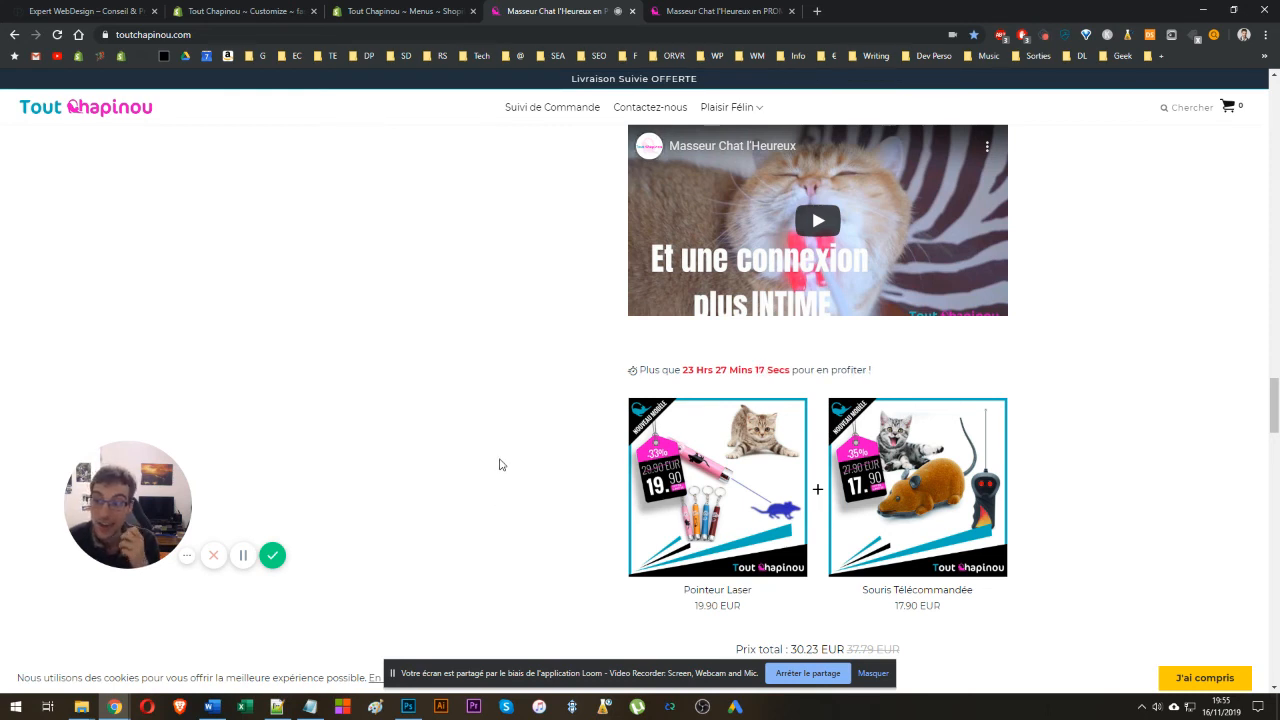
key(Home)
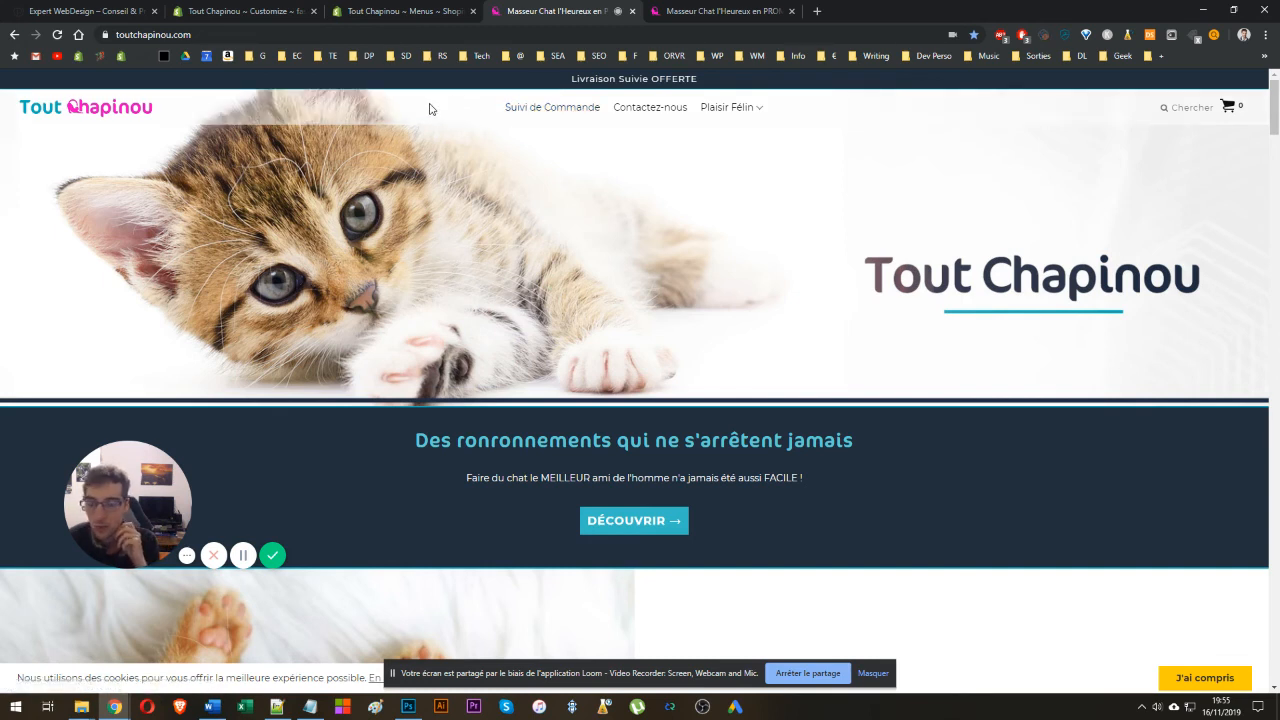
mouse_move(711, 107)
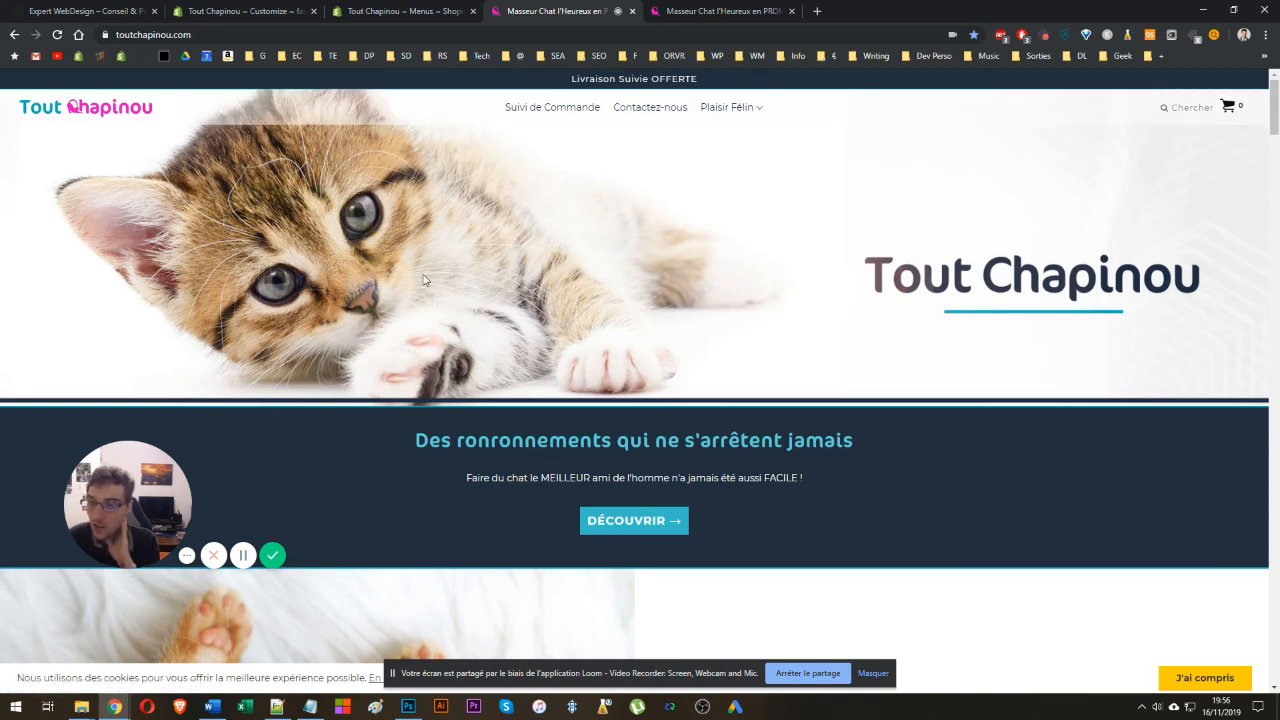
scroll(423, 280, down, 2)
scroll(430, 250, up, 2)
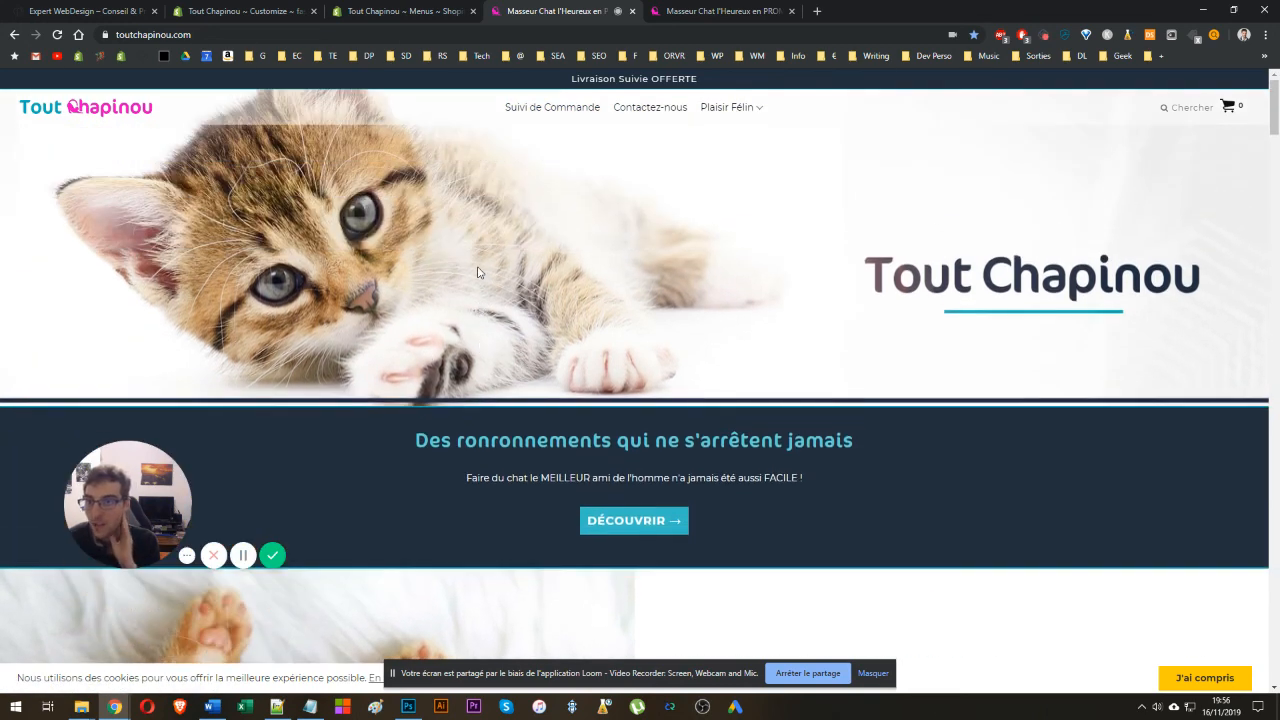